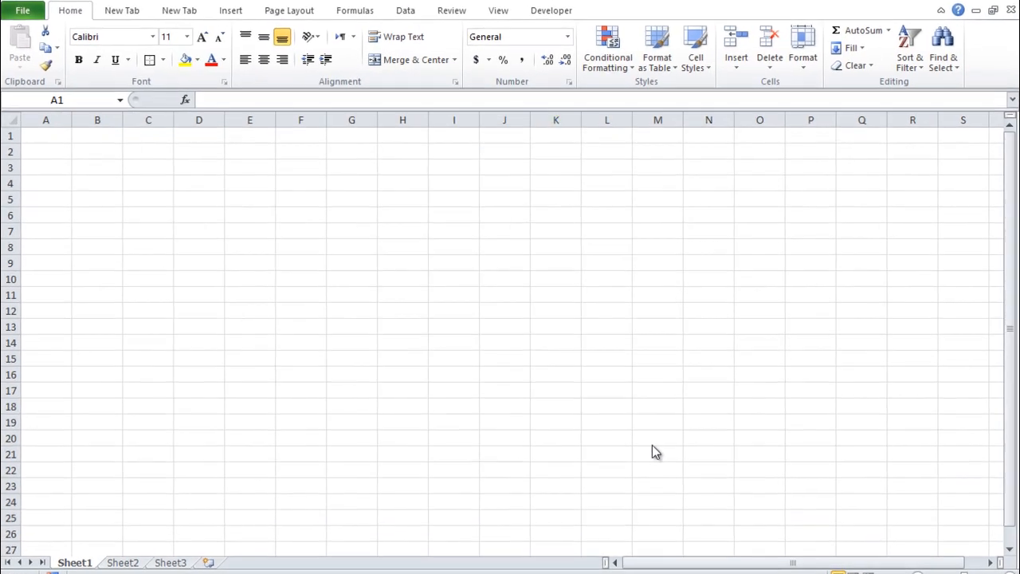
Step: Merge and center A1:K1, A2:K2 and B3:C3 for the two title rows and the status cell
left_click(639, 419)
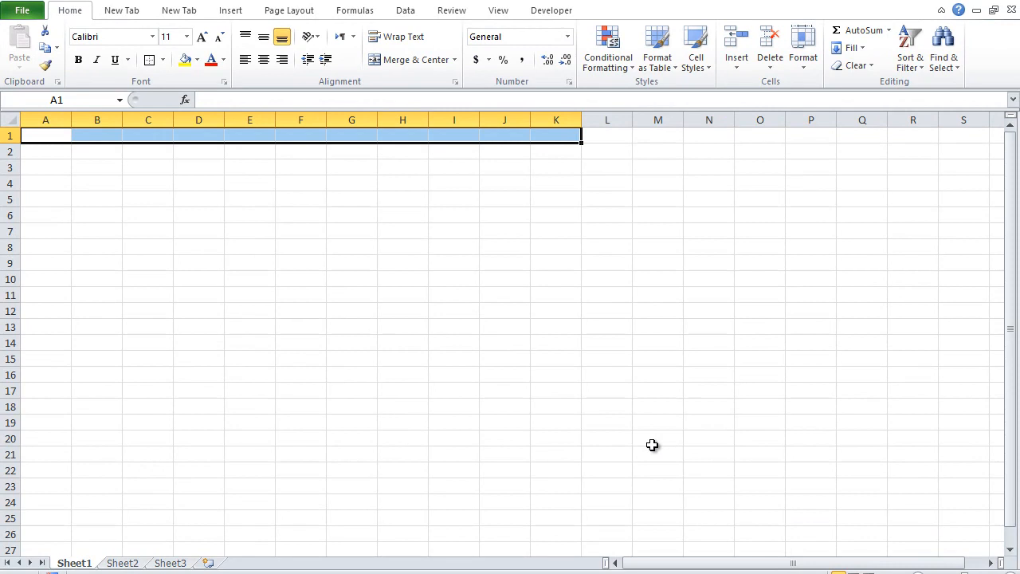
key("alt+h")
key("m")
key("c")
key("Return")
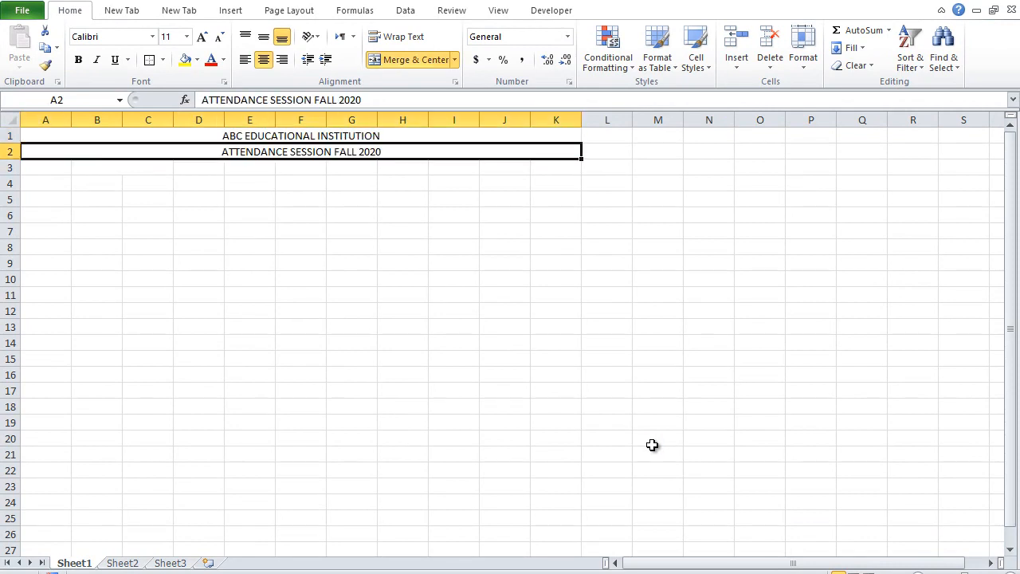
Step: Enter the titles ABC EDUCATIONAL INSTITUTION and ATTENDANCE SESSION FALL 2020, with the labels Status in A3 and S.No in A4
type("Status")
key("Return")
type("S.No")
key("Return")
Step: Number A5:A14 from 1 to 10 and head column B with Name in B4
type("1")
key("ctrl+Return")
key("Return")
type("2")
key("Return")
type("3")
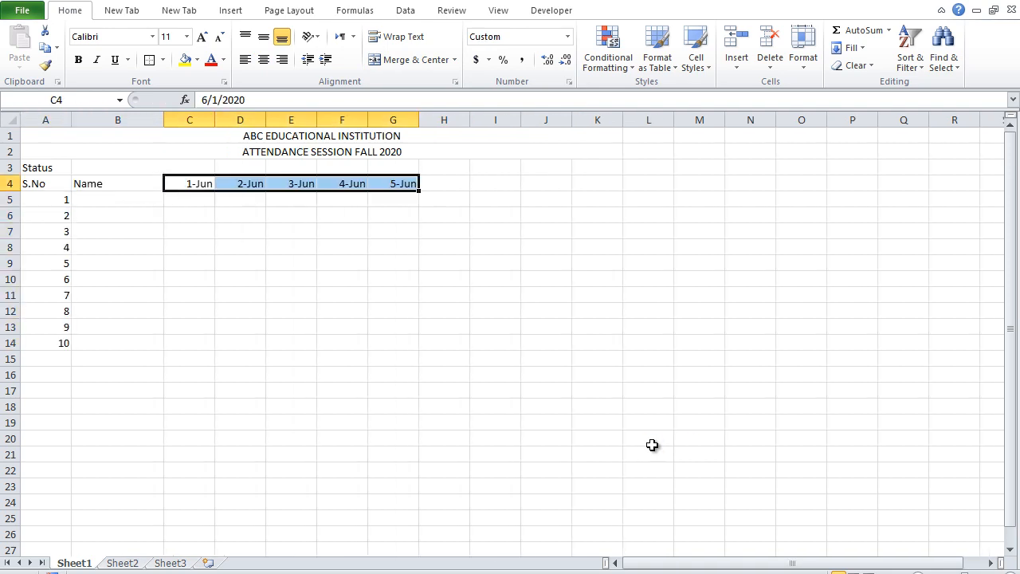
Step: Head C4:G4 with the centered dates 1-Jun to 5-Jun, and H4:K4 with Presents, Absents, Leaves and Remarks
key("alt+h")
type("ac")
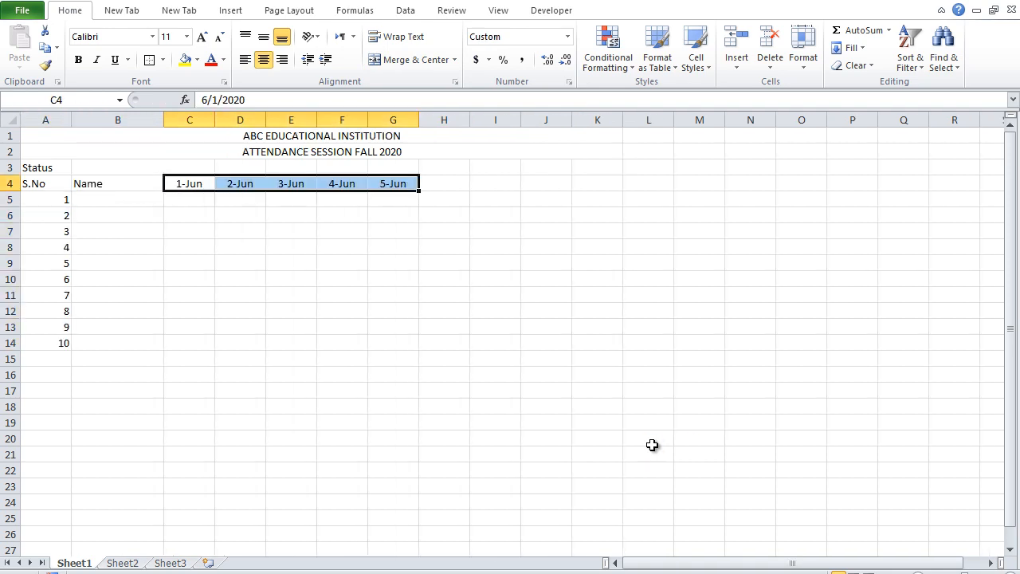
type("Presents")
key("Tab")
type("Absents")
key("Tab")
type("Leaves")
key("Tab")
type("Remarks")
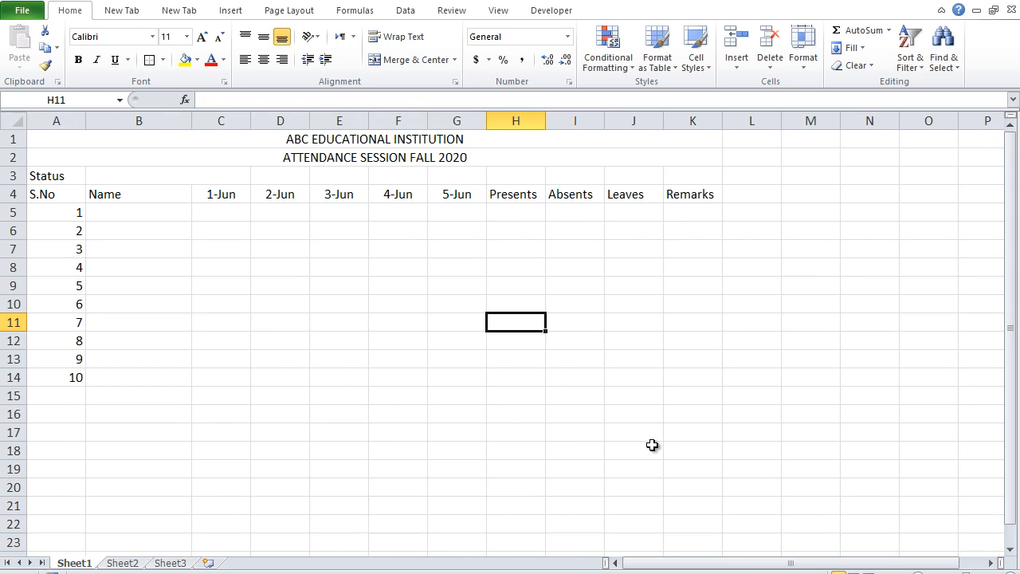
Step: Fill B5:B14 with the ten students' first names
scroll(652, 444, "up", 2)
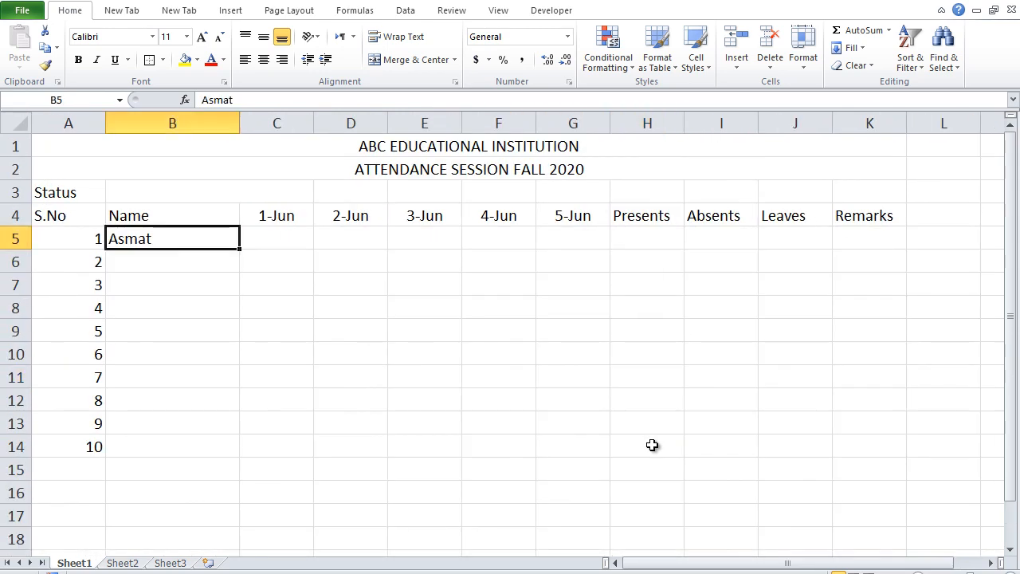
key("Return")
type("Owais")
key("Return")
type("Kaleem Sameen Jahanzaib Saima Aisha Nida Nisar Saleem")
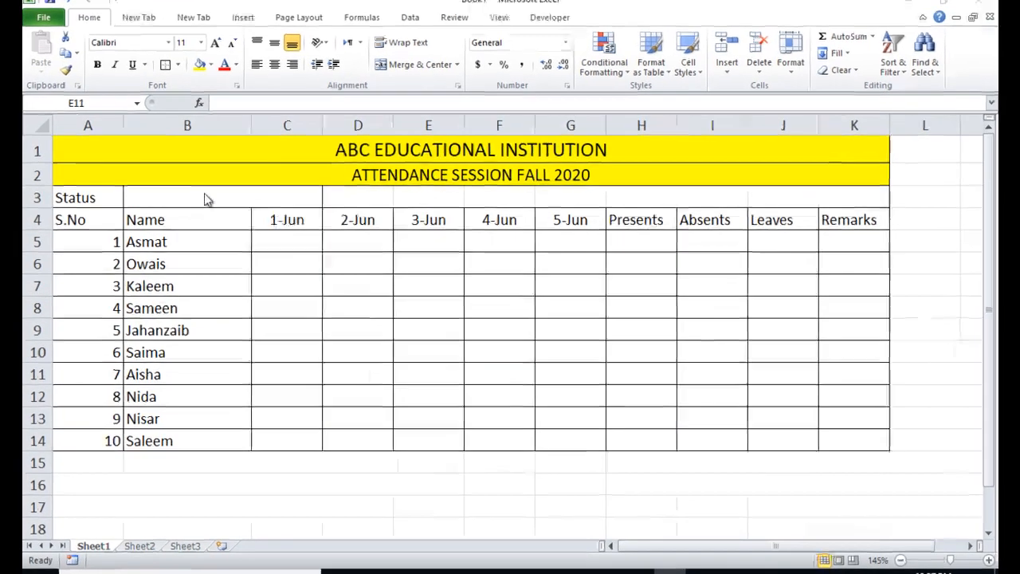
Step: Start data validation on the merged status cell B3 and set it to allow a List
double_click(224, 196)
left_click(190, 197)
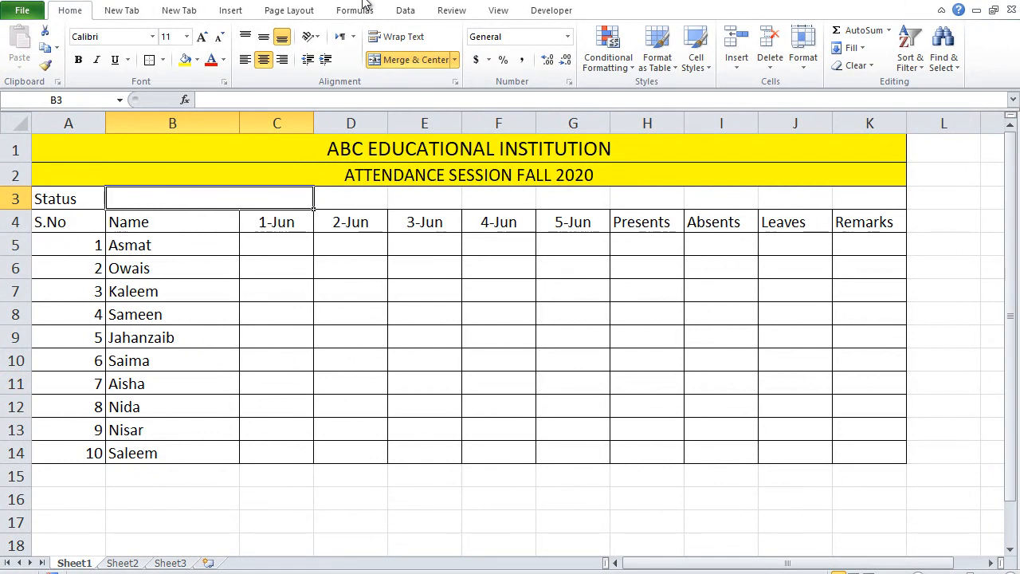
left_click(407, 13)
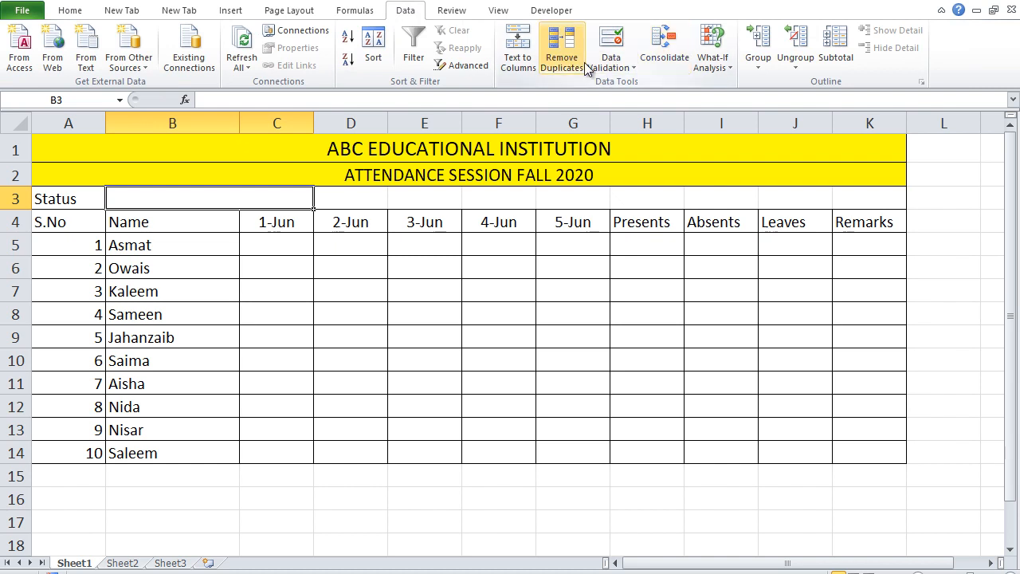
left_click(632, 62)
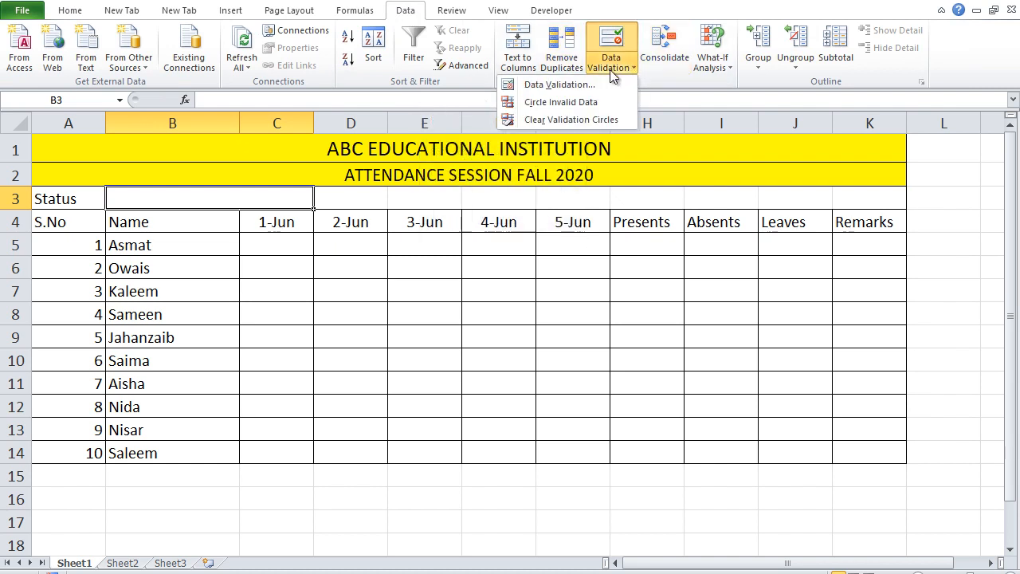
left_click(571, 86)
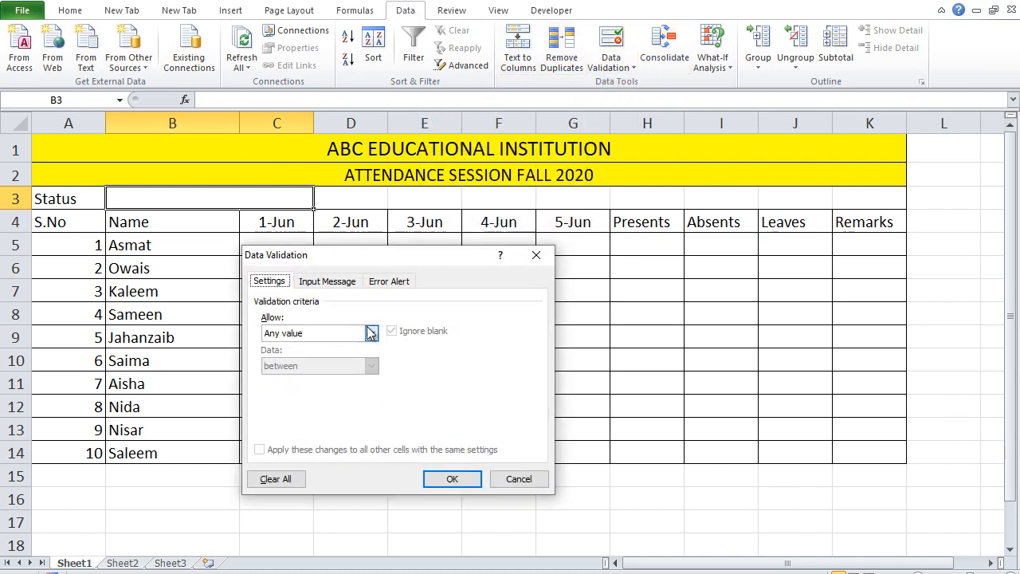
left_click(363, 333)
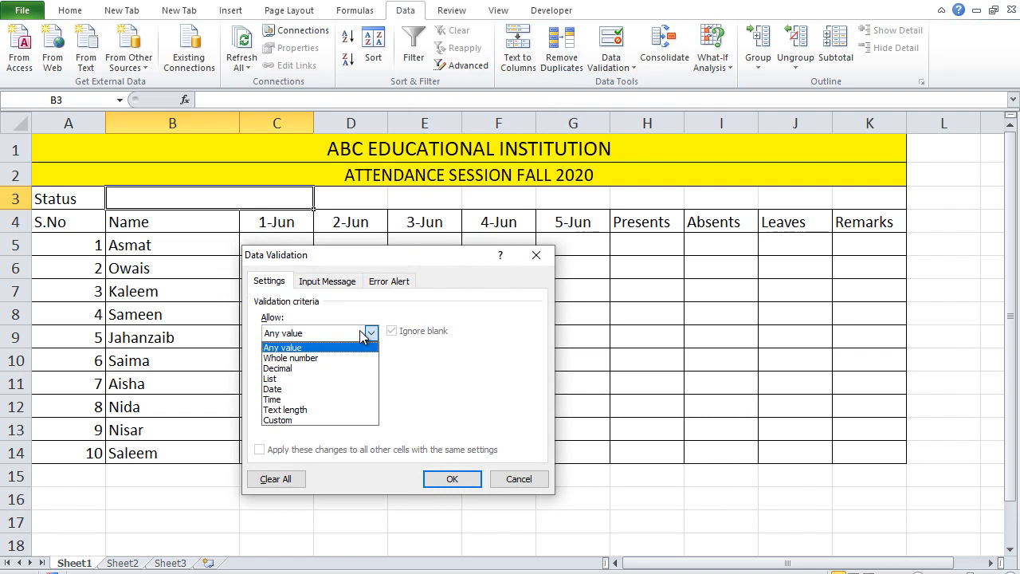
left_click(271, 379)
Step: Set the validation list source to "Updated, Pending, Clear" and apply it to the status cell
left_click(315, 398)
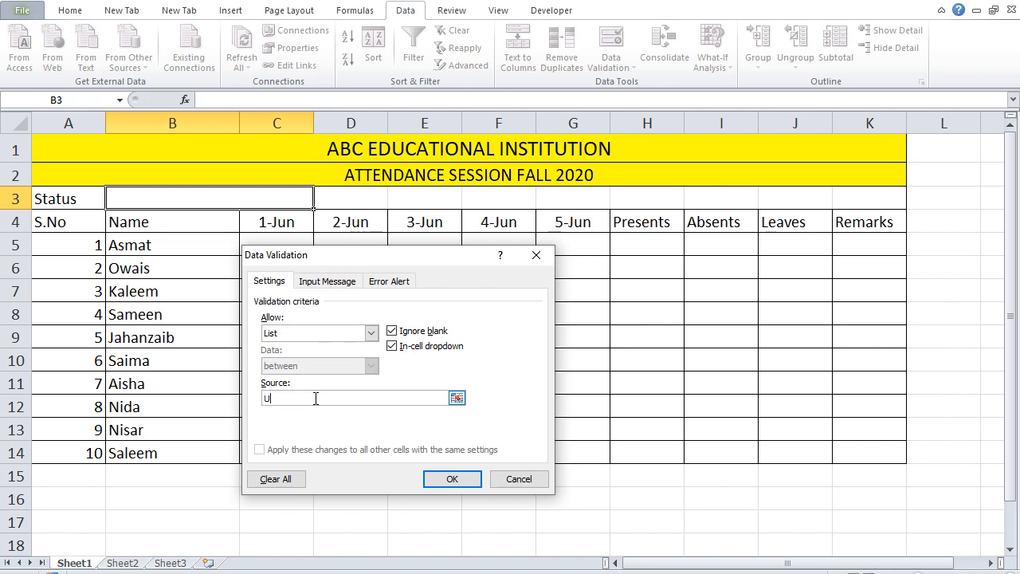
type("Updated,")
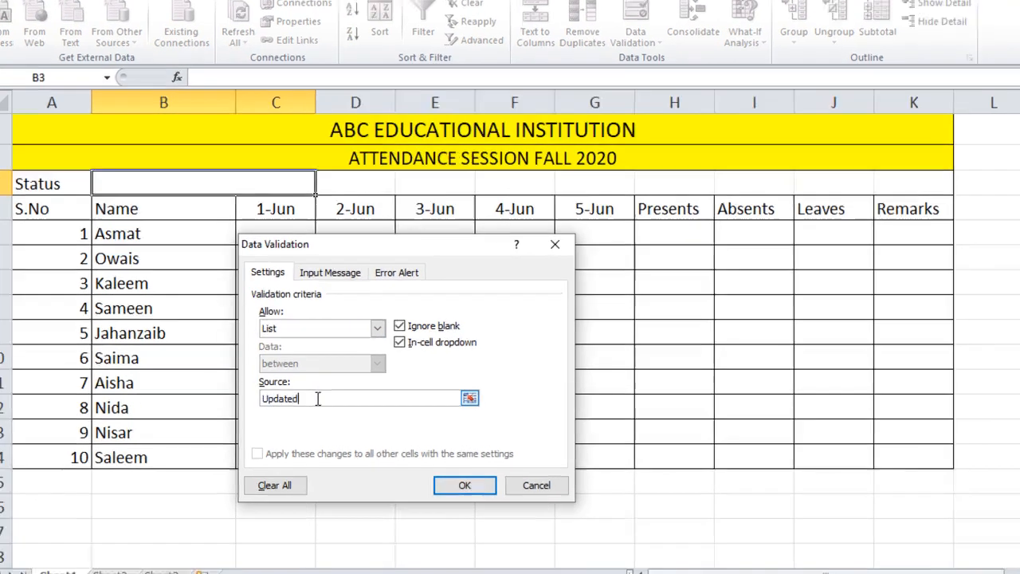
type(" P")
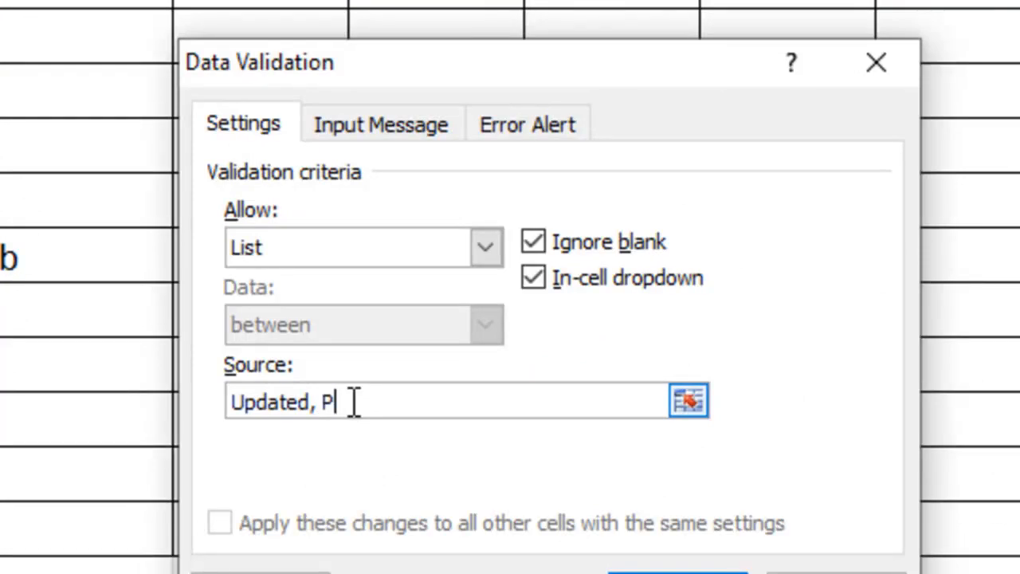
type("ending, CLear")
key("BackSpace")
key("BackSpace")
key("BackSpace")
key("BackSpace")
type("lear")
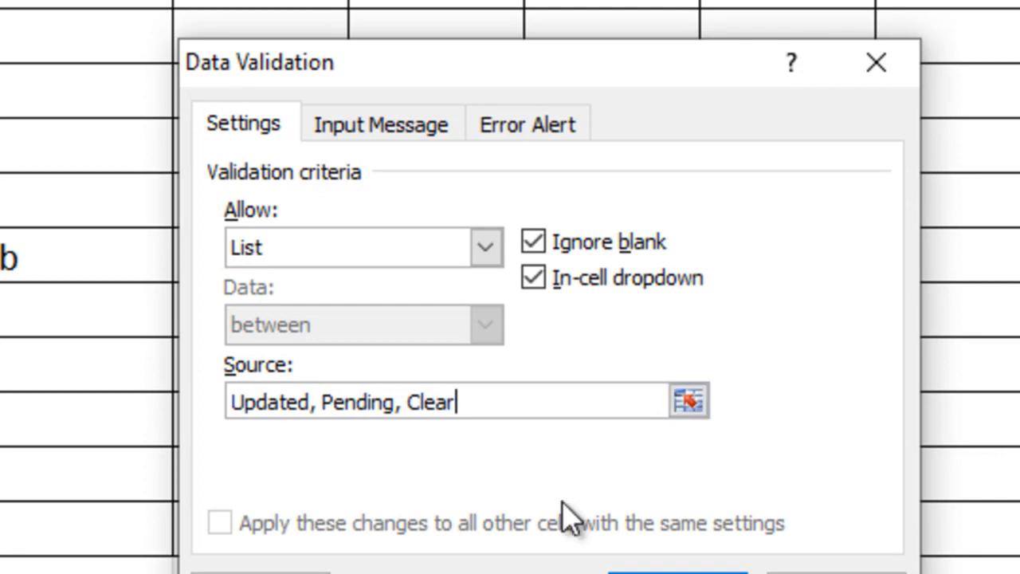
left_click(678, 572)
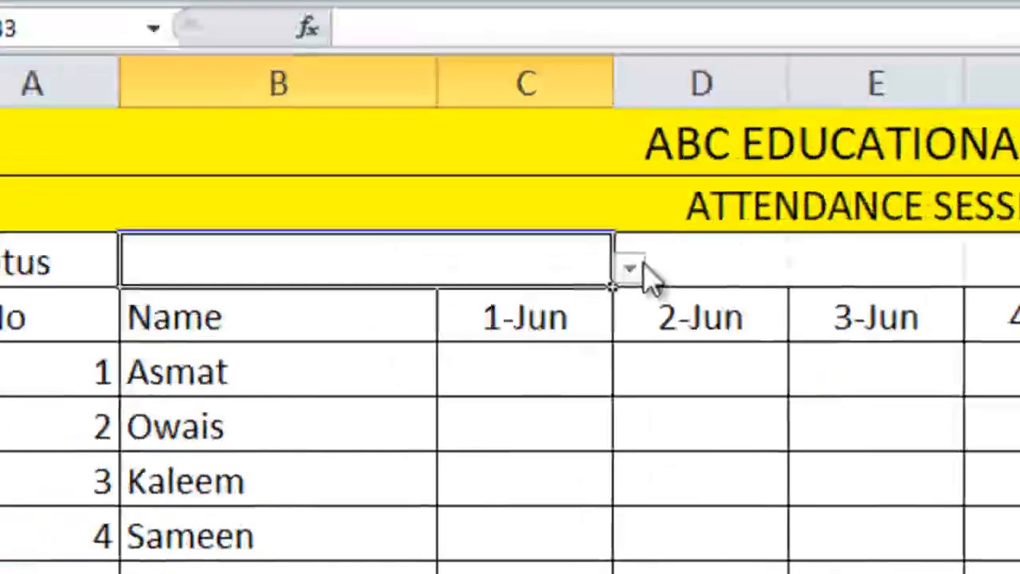
Step: Try the status drop-down with Pending and Updated, and finally set it to Clear
left_click(629, 269)
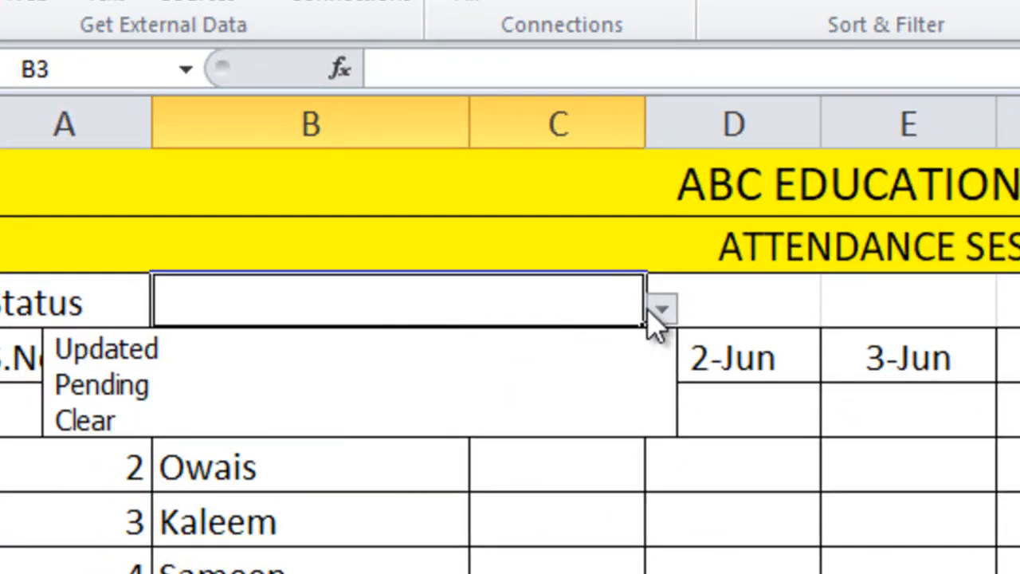
left_click(467, 393)
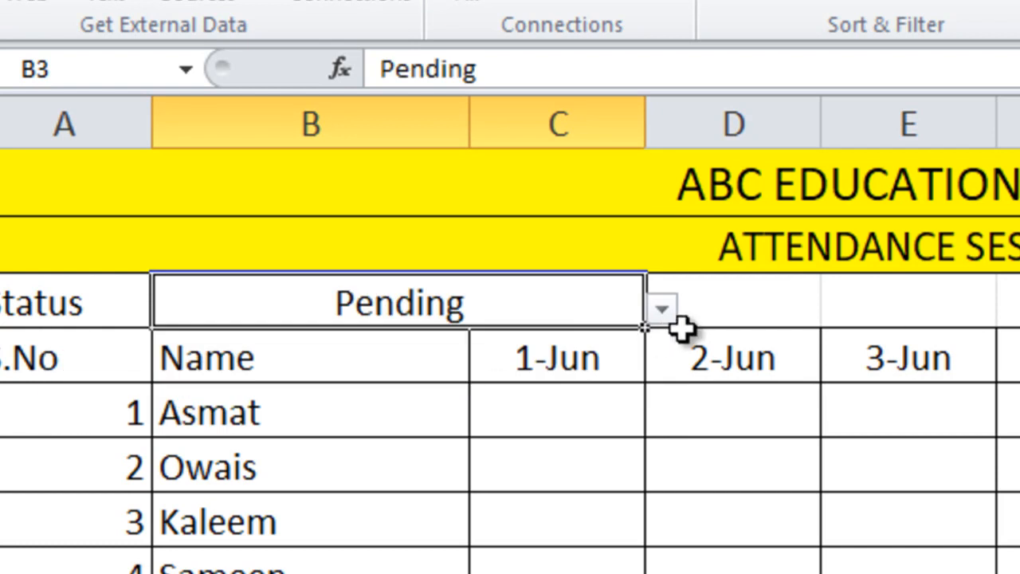
left_click(660, 313)
left_click(532, 351)
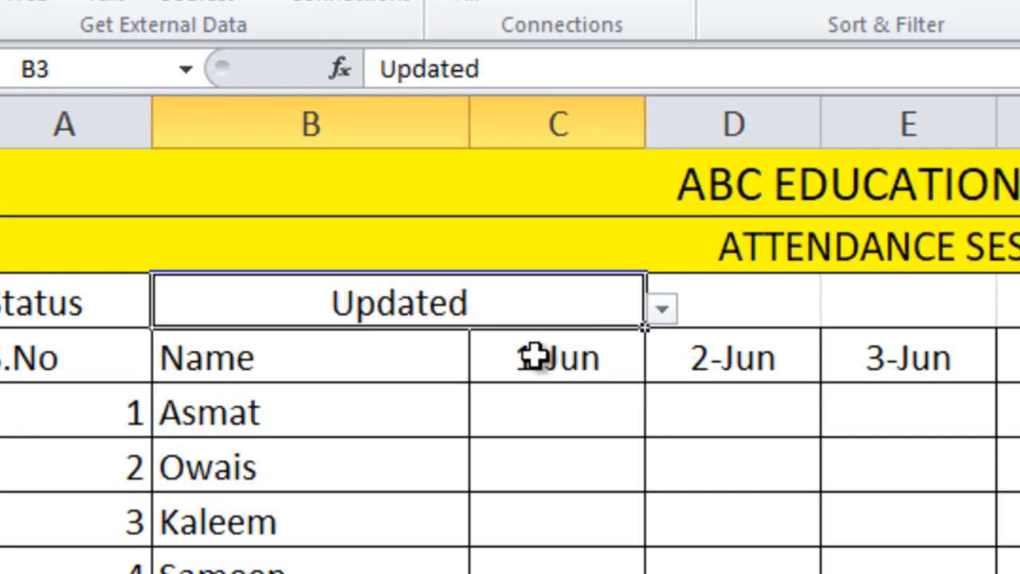
left_click(660, 311)
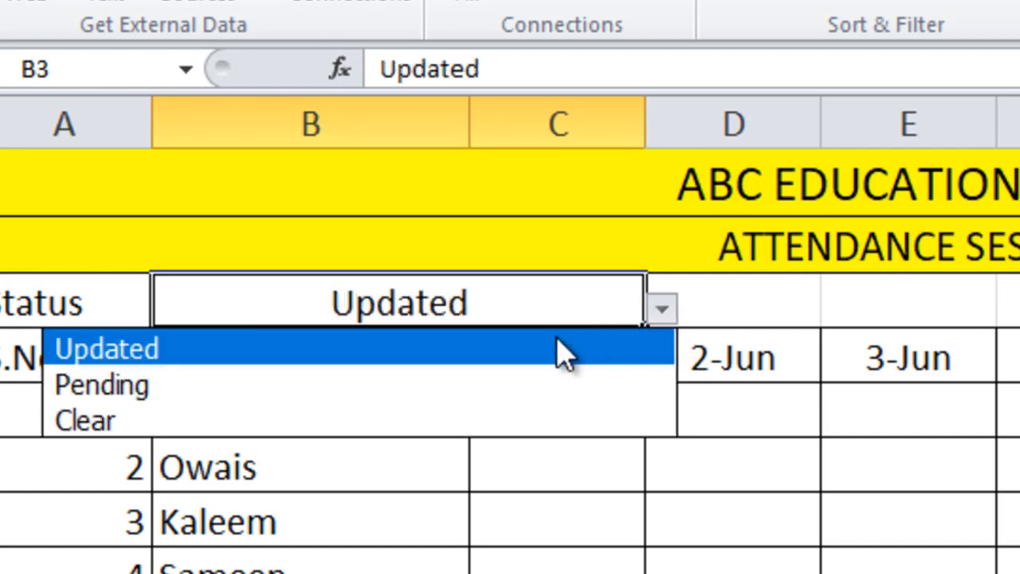
left_click(476, 420)
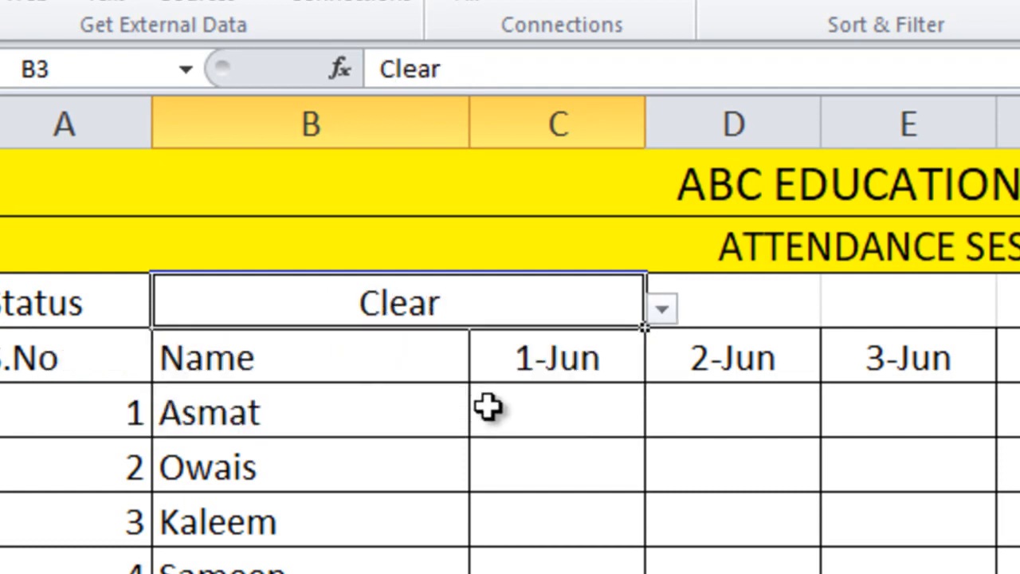
left_click(622, 496)
Step: Fill the merged status cell B3 with a light blue theme color
left_click(529, 285)
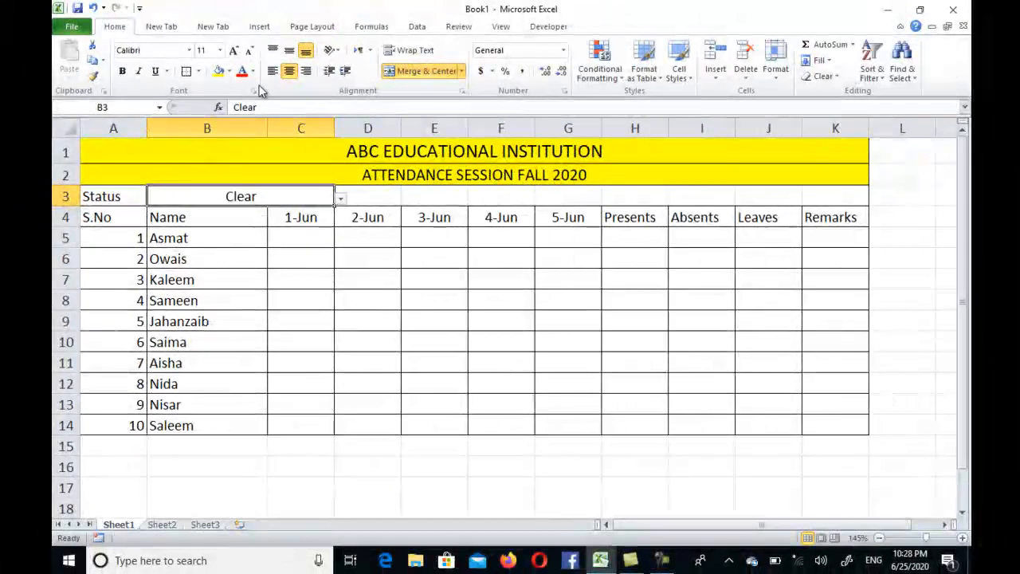
left_click(230, 71)
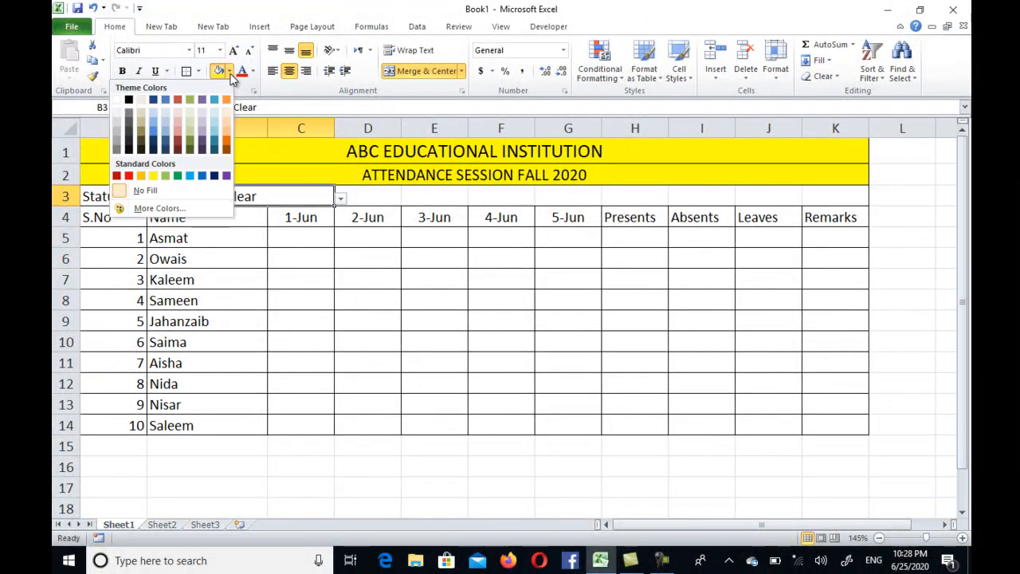
left_click(156, 123)
left_click(264, 241)
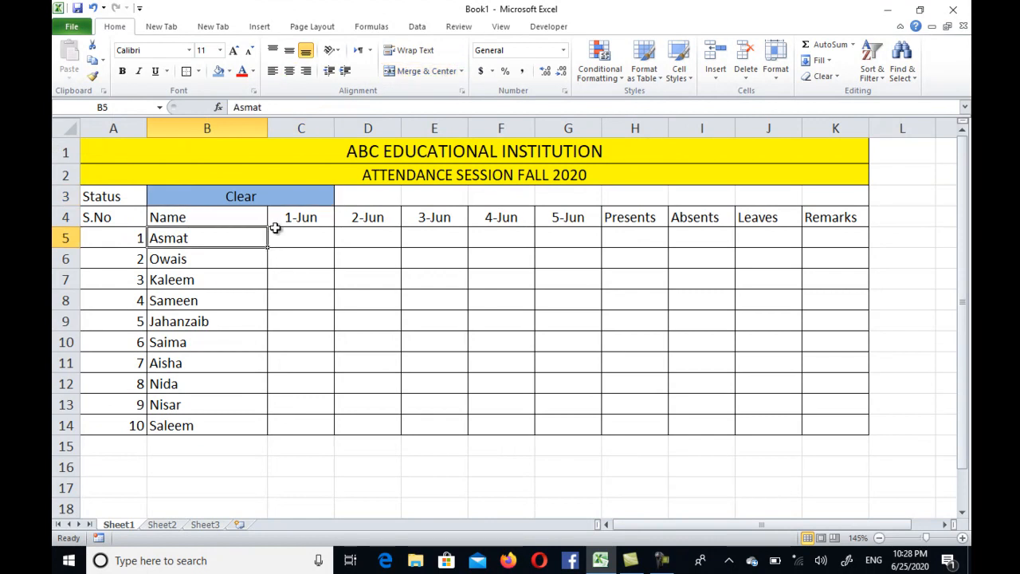
Step: Check the options offered by the status cell's drop-down list
left_click(307, 195)
left_click(341, 199)
left_click(341, 200)
left_click(339, 297)
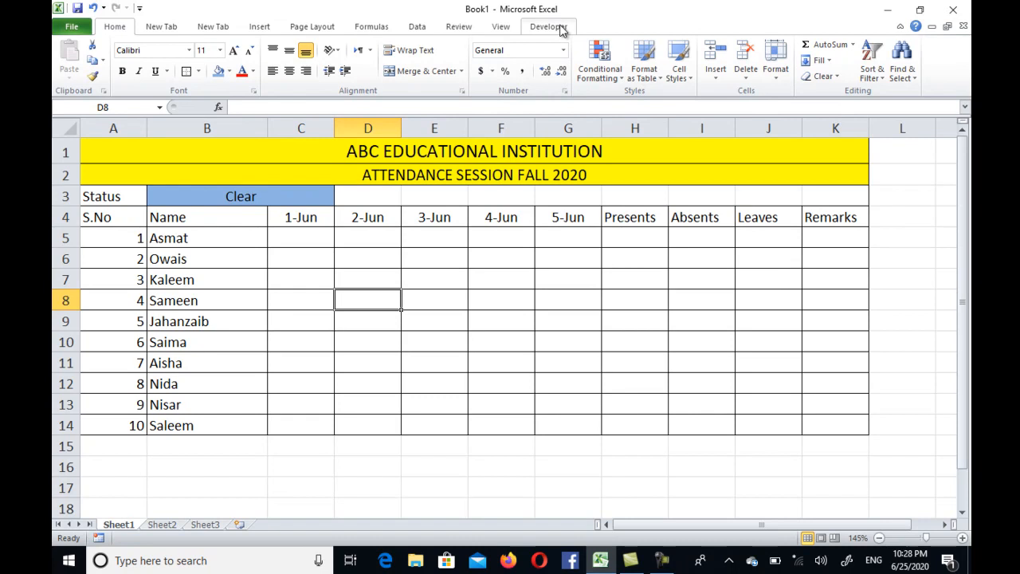
Step: Make sure the Developer tab is enabled in Excel's ribbon customization options
left_click(71, 29)
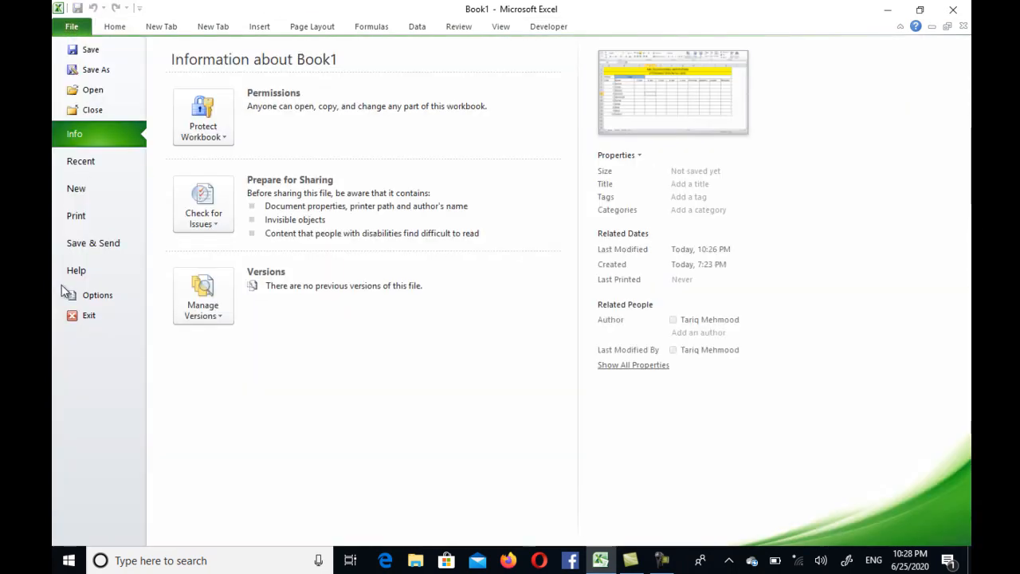
left_click(87, 294)
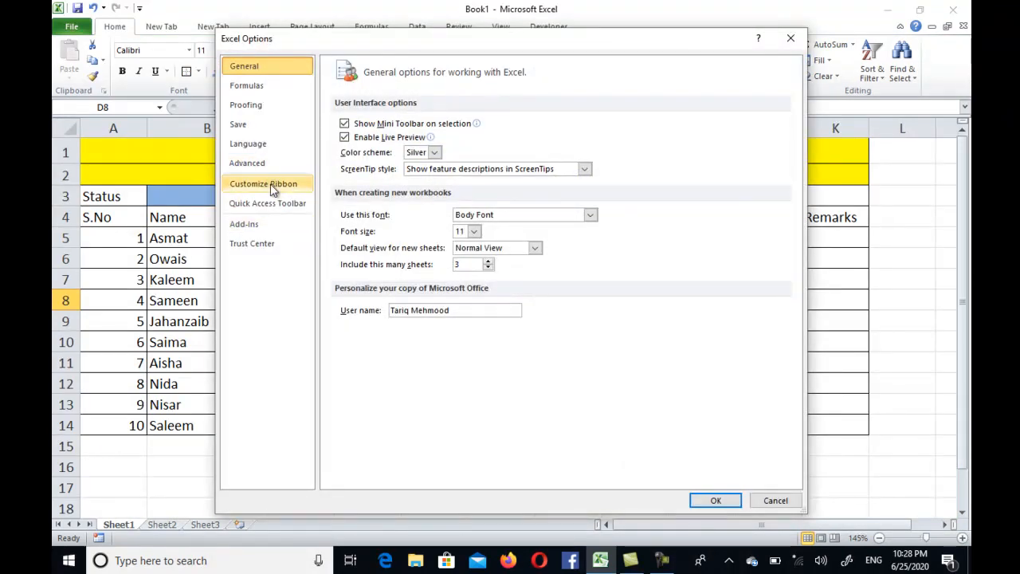
left_click(271, 185)
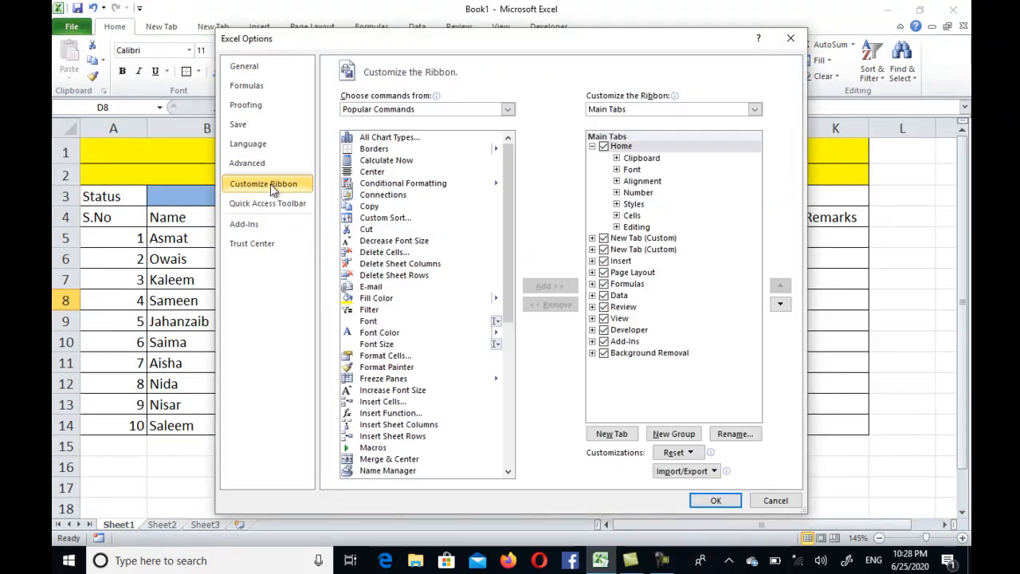
left_click(606, 331)
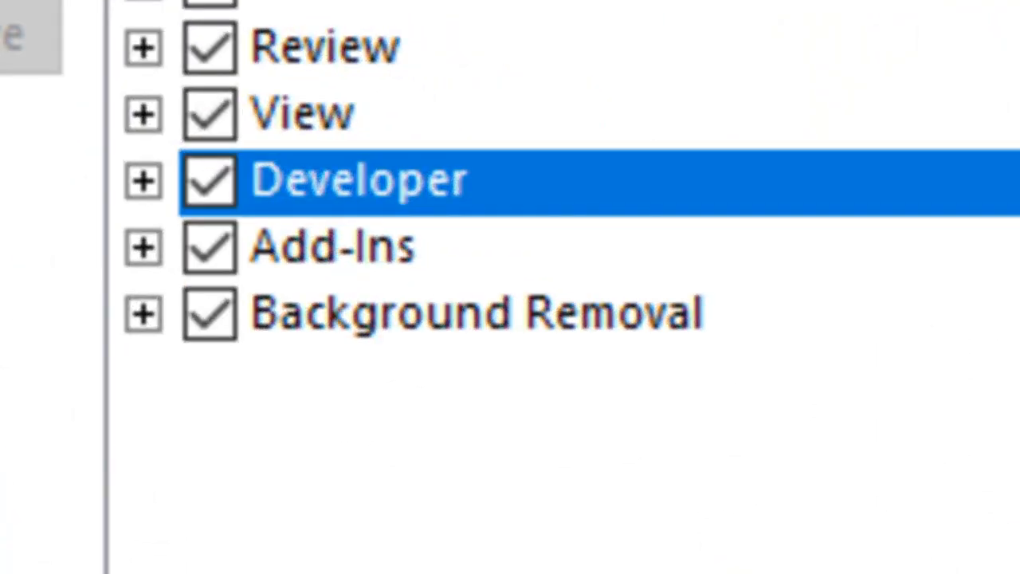
key("Return")
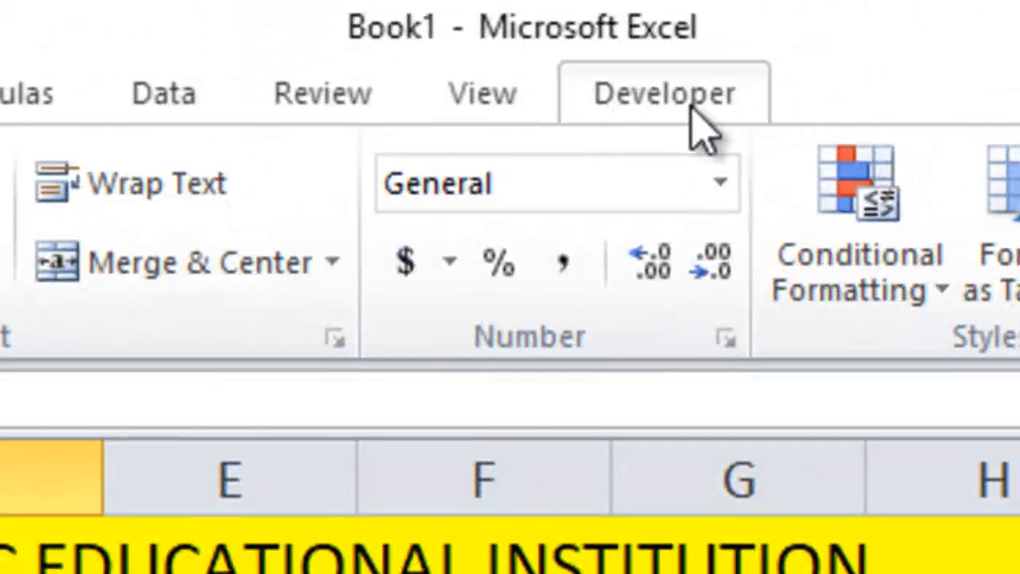
Step: Open the VBA code window of Sheet1 and create a Worksheet SelectionChange event procedure
left_click(692, 111)
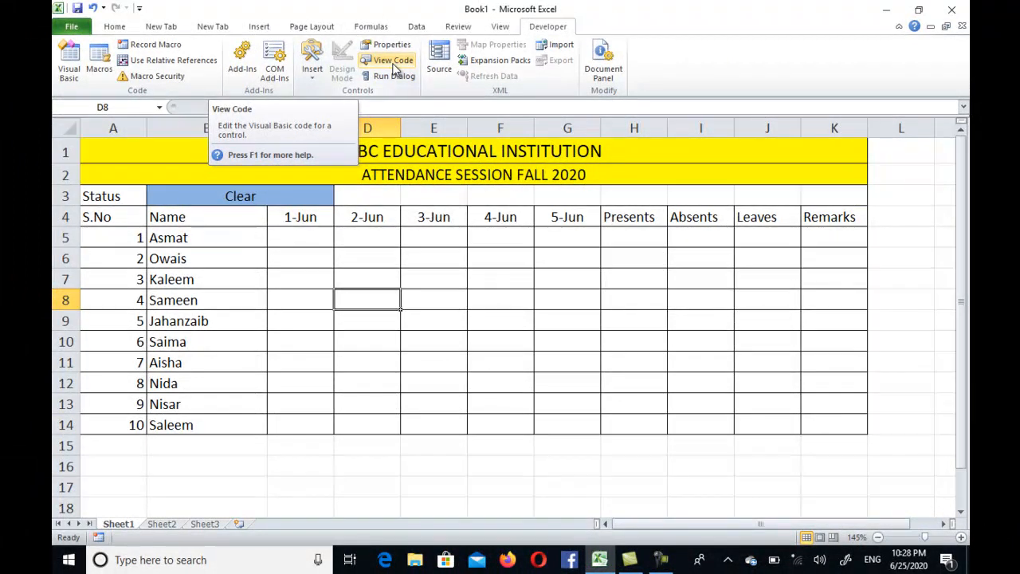
left_click(392, 63)
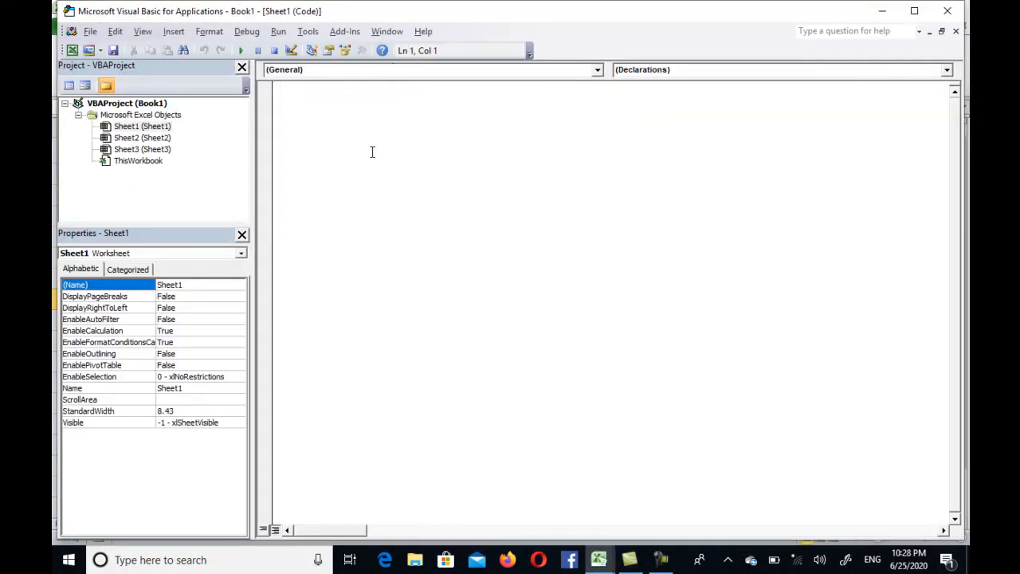
left_click(347, 70)
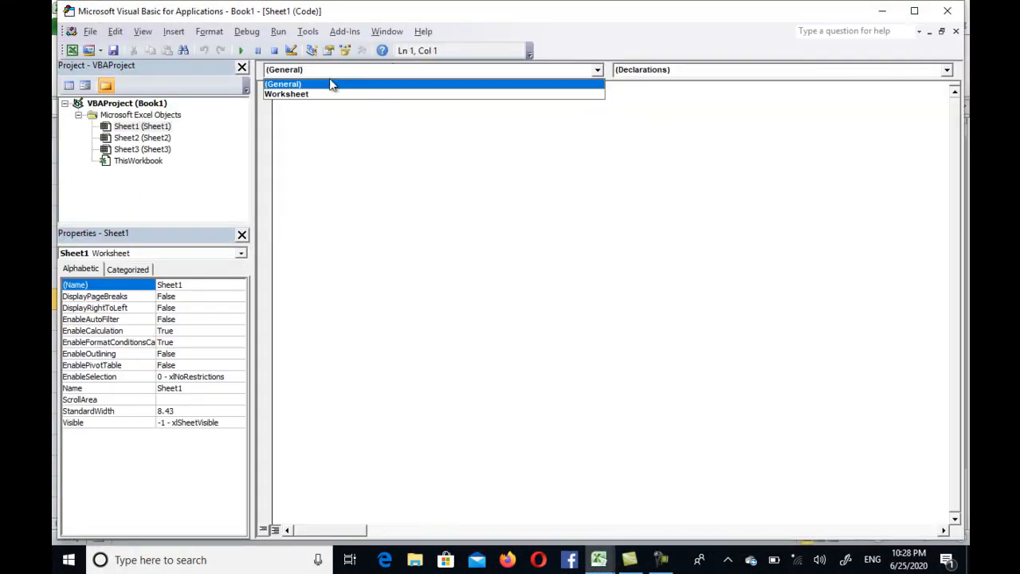
left_click(293, 94)
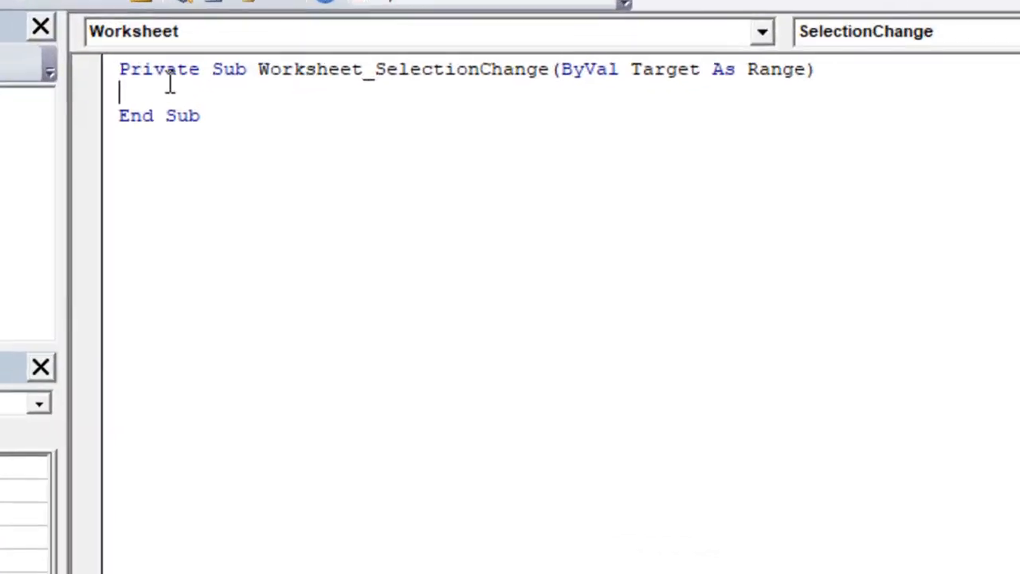
Step: Add blank lines inside the body of the Worksheet_SelectionChange procedure
key("Return")
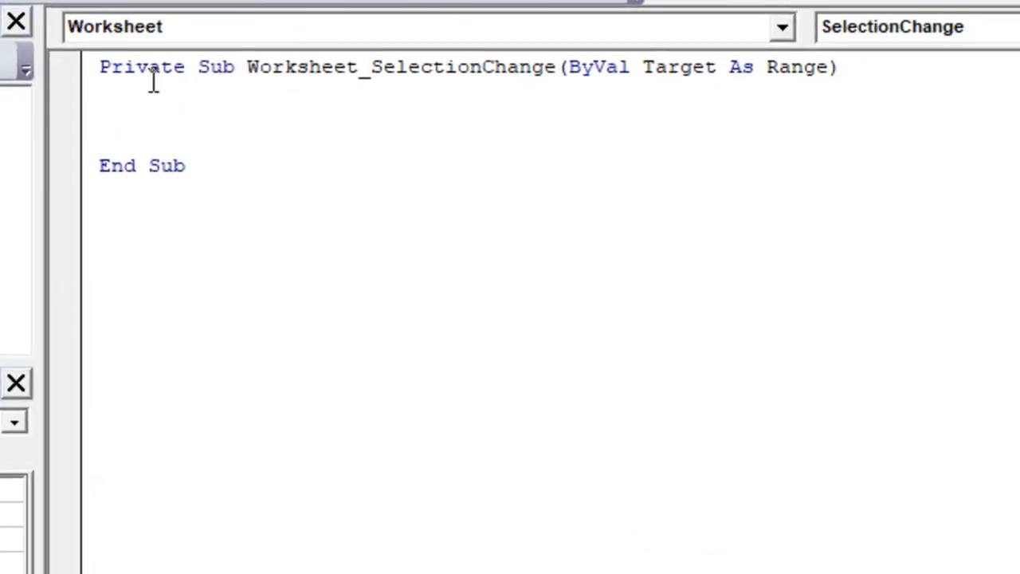
key("Up")
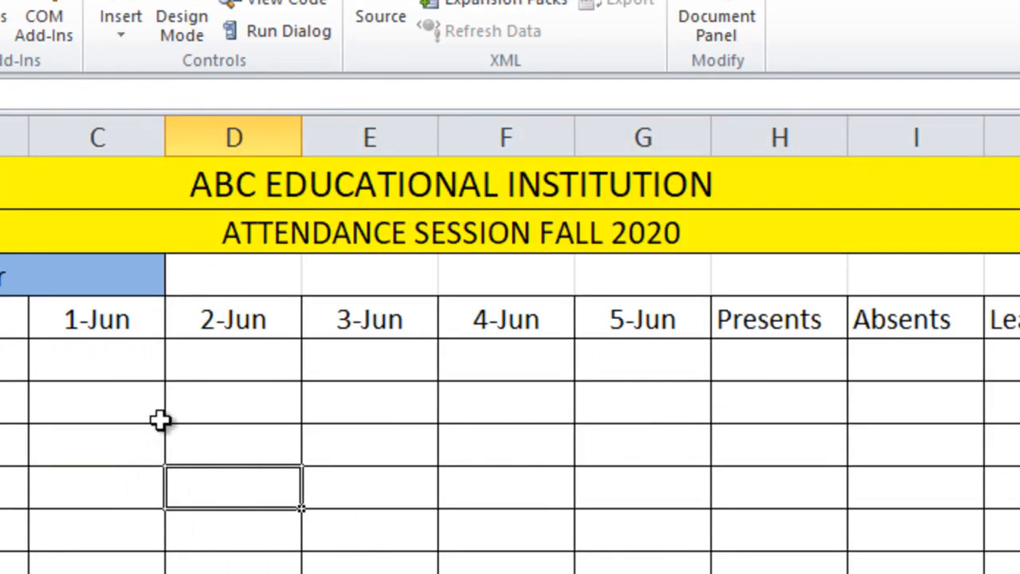
Step: Check which worksheet columns hold the attendance entries for the dates 1-Jun to 5-Jun
left_click(105, 376)
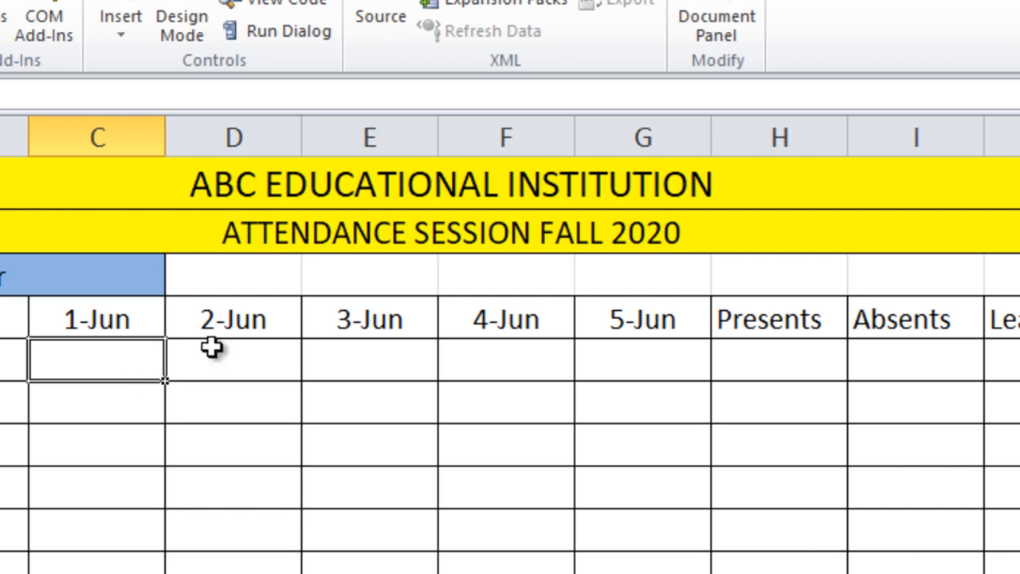
left_click(272, 365)
left_click(401, 360)
left_click(485, 359)
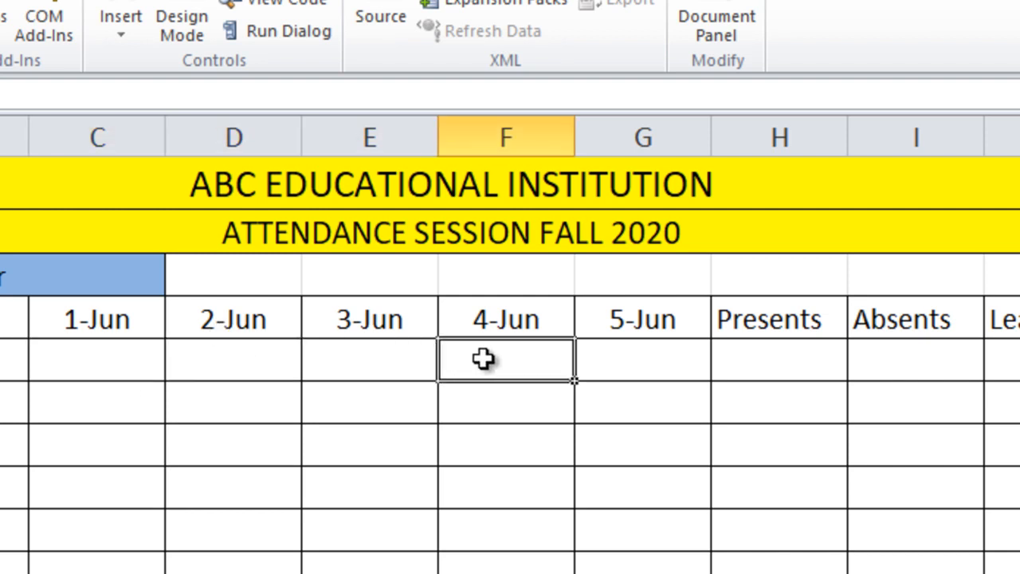
left_click(664, 370)
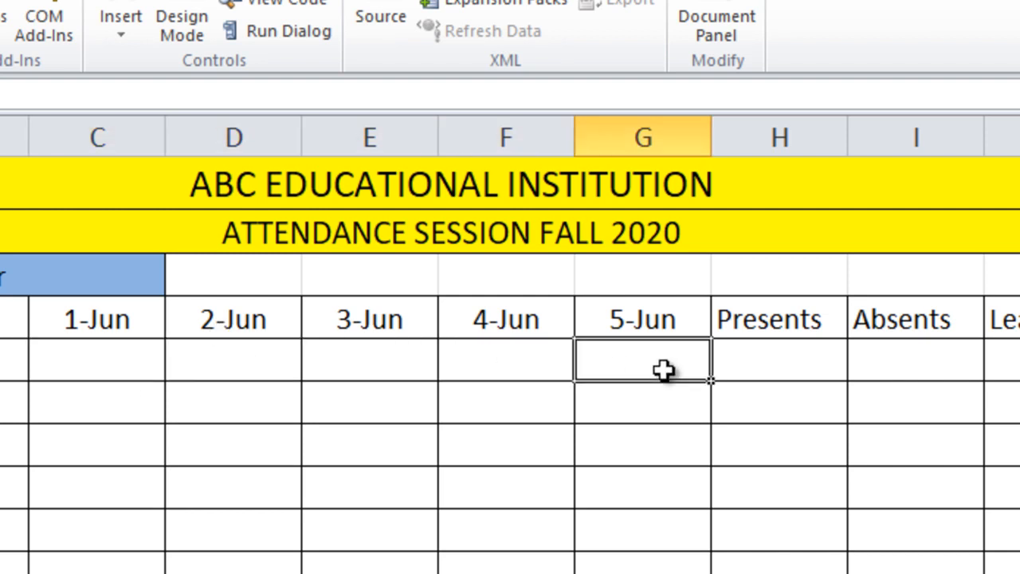
left_click(97, 359)
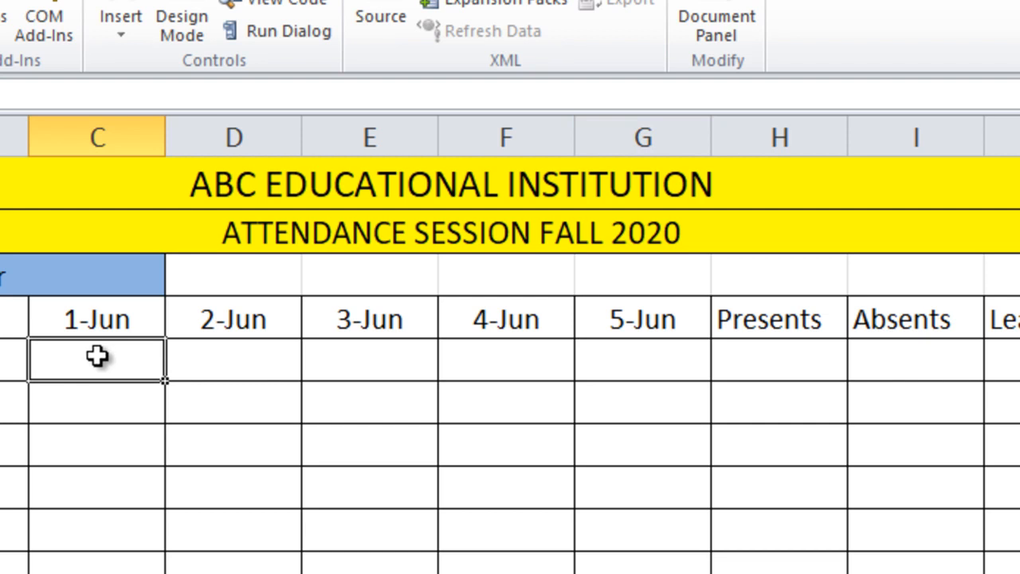
left_click(630, 365)
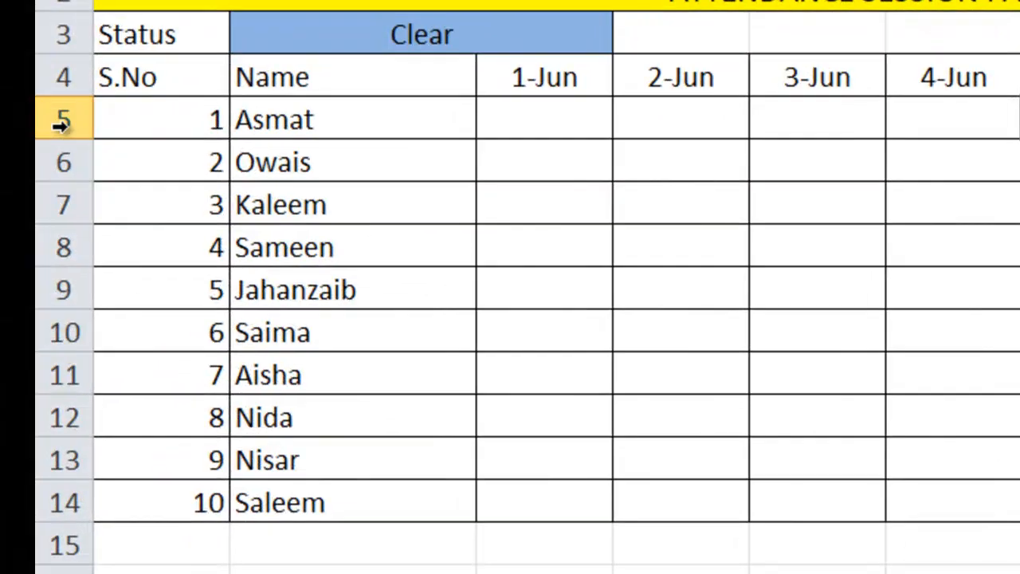
Step: Check the first and last student rows and the date columns that bound the attendance grid
left_click(62, 122)
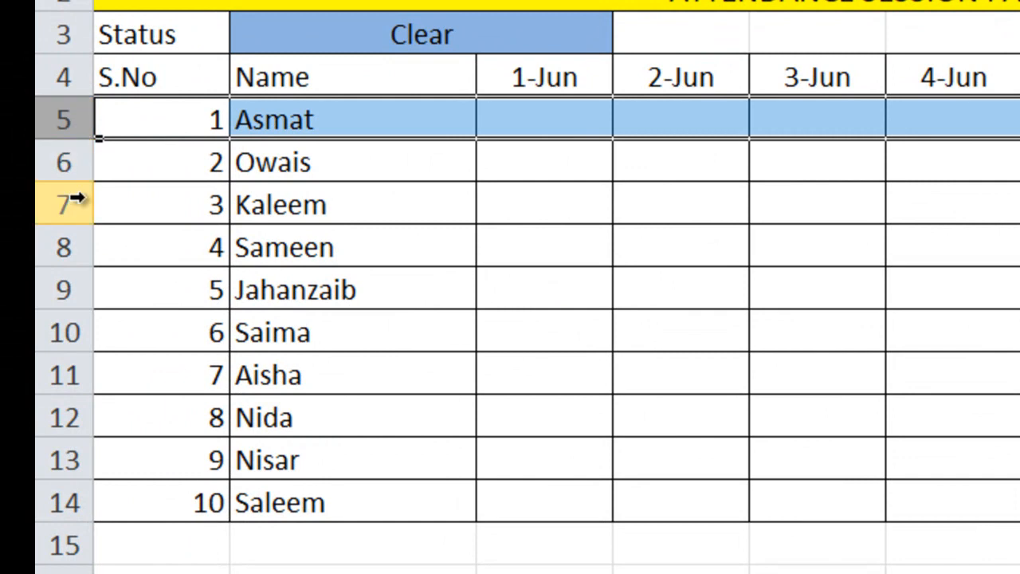
left_click(72, 504)
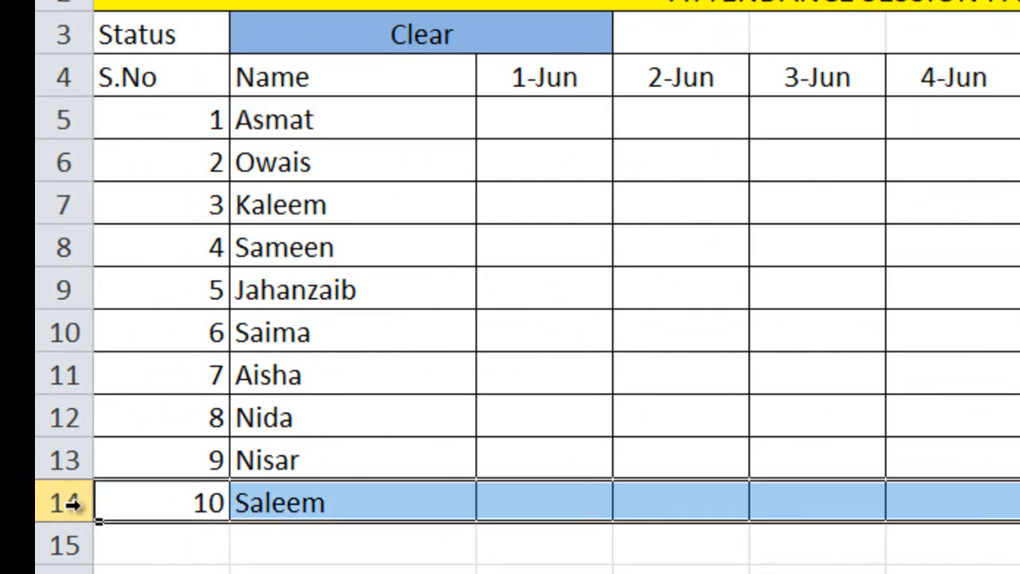
double_click(533, 121)
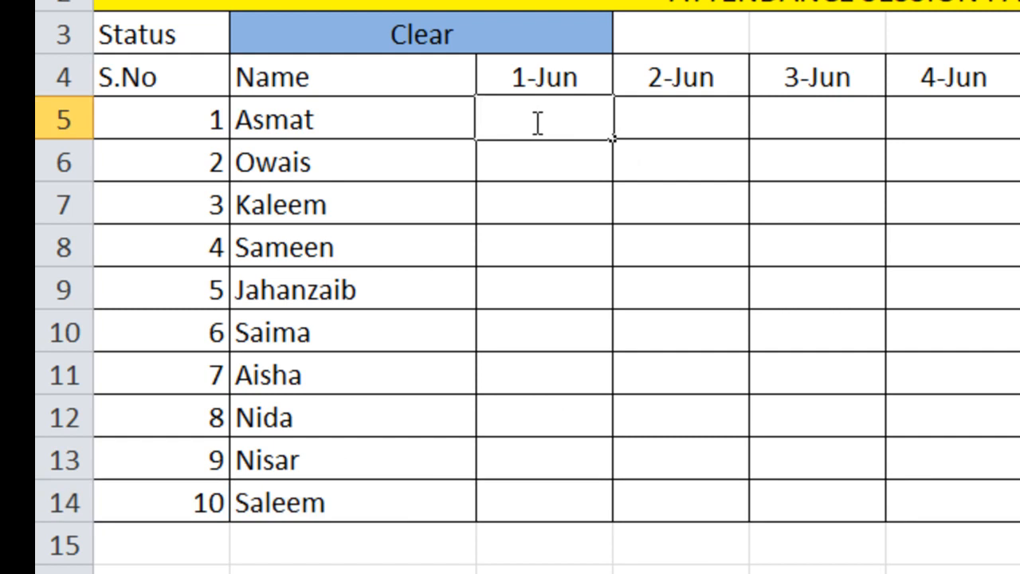
left_click(557, 500)
left_click(562, 83)
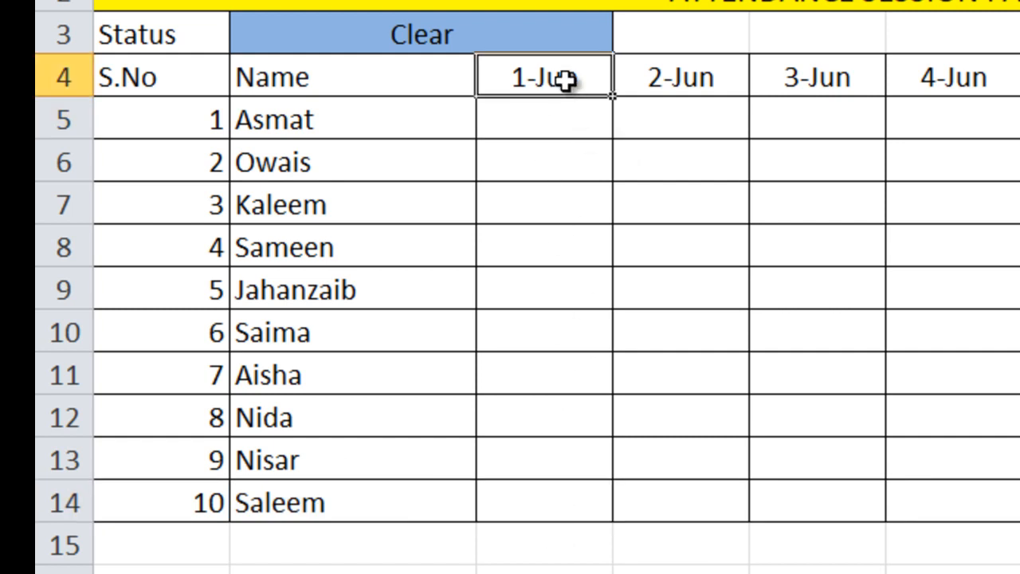
left_click(1019, 85)
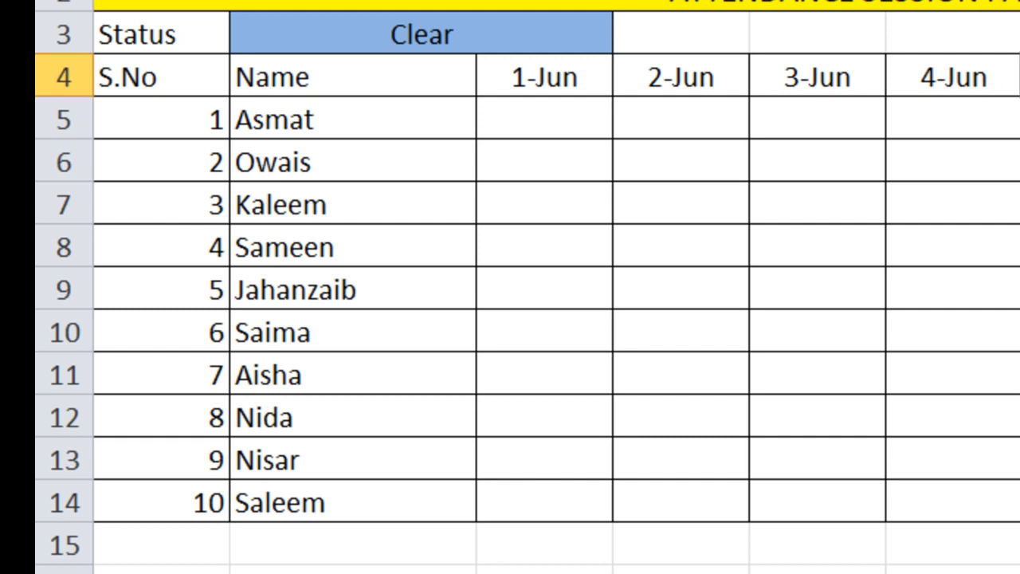
Step: Return to the VBA editor, dismiss the Windows license notice, and start the procedure with the loop line For x = 3 To 7
key("alt+F11")
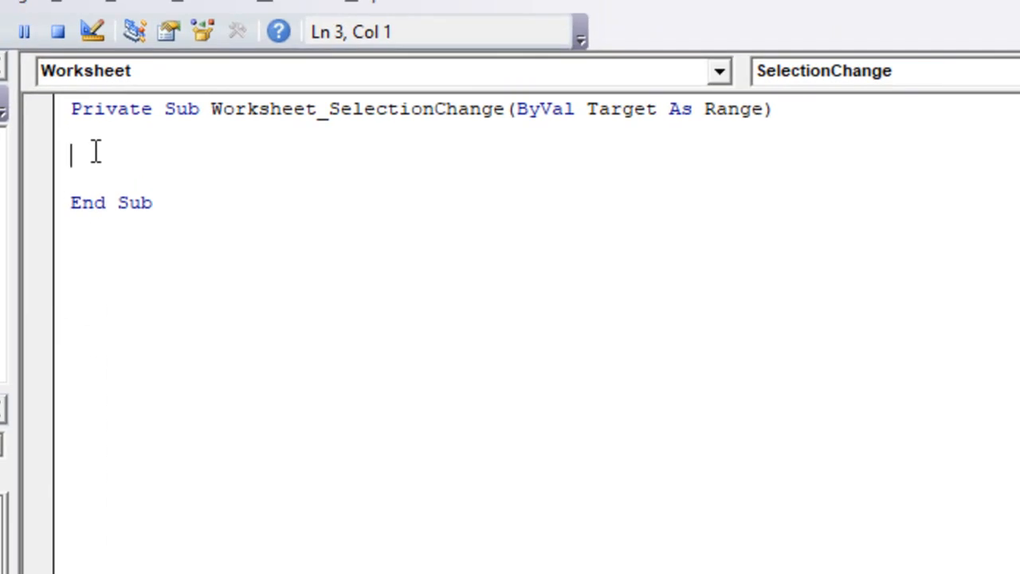
key("Up")
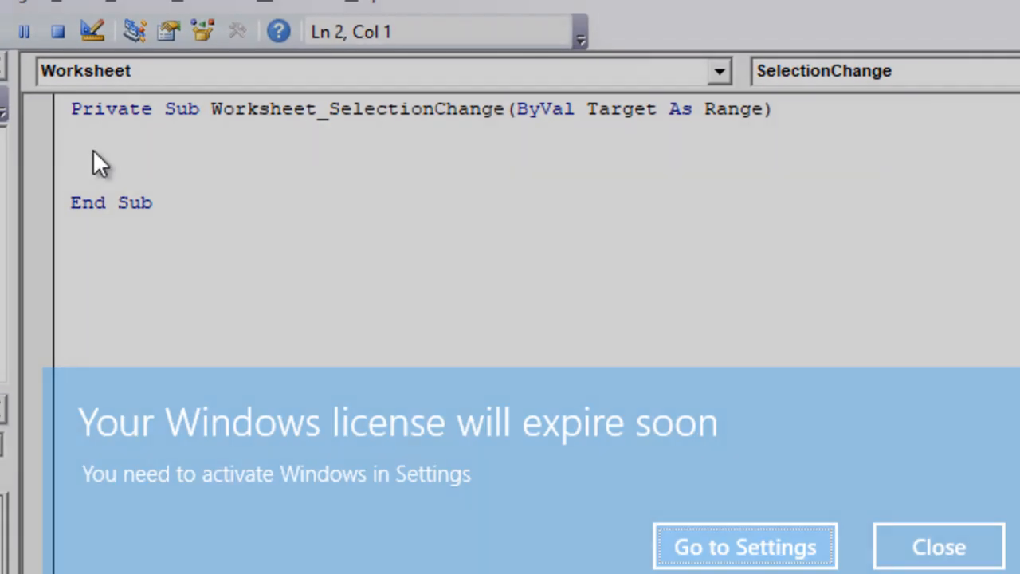
left_click(913, 543)
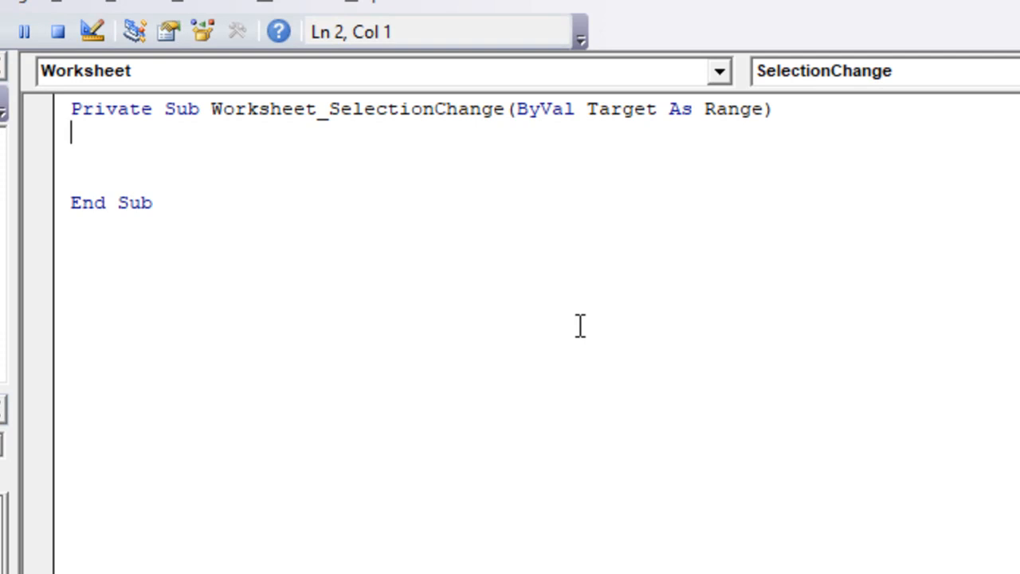
type("For  x = 3 to 7")
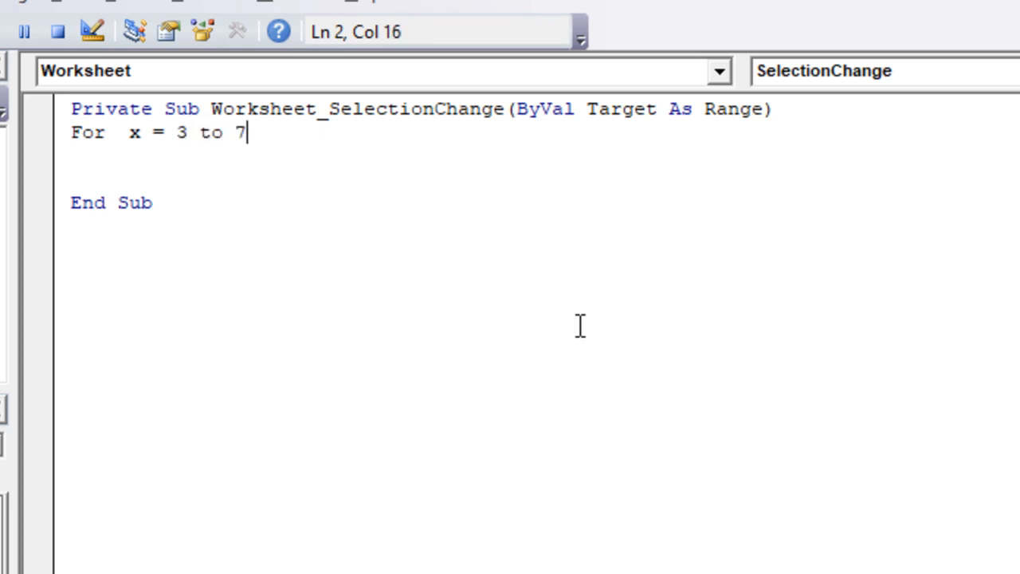
key("Return")
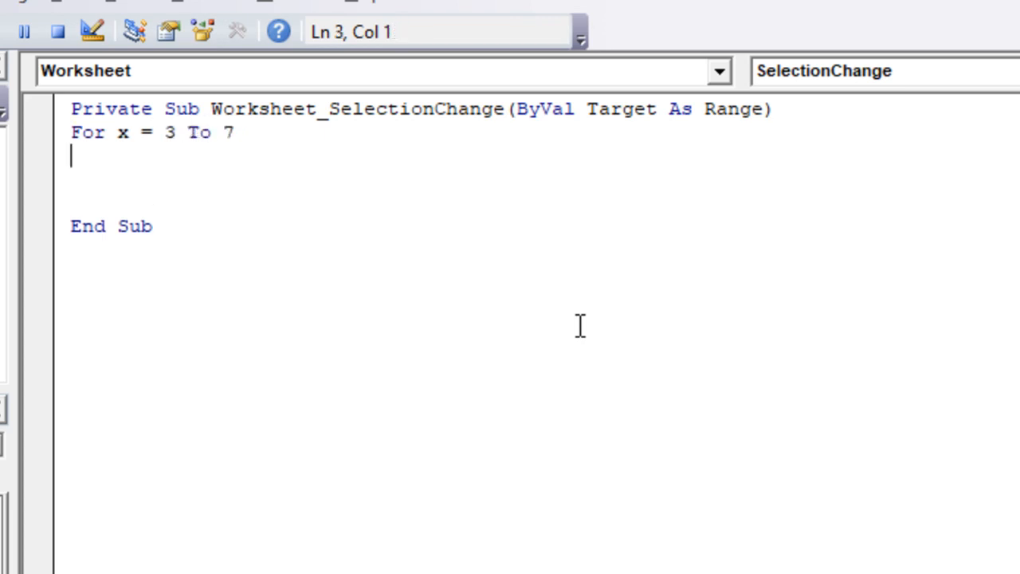
Step: Add a nested loop line For y = 5 To 14 below the x loop
type("for ")
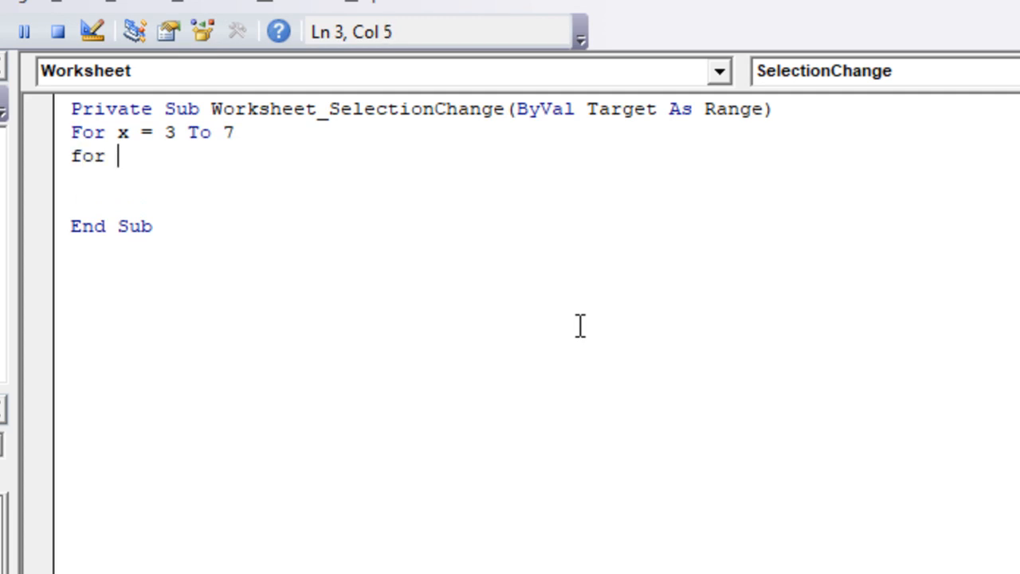
type("y = 5 to ")
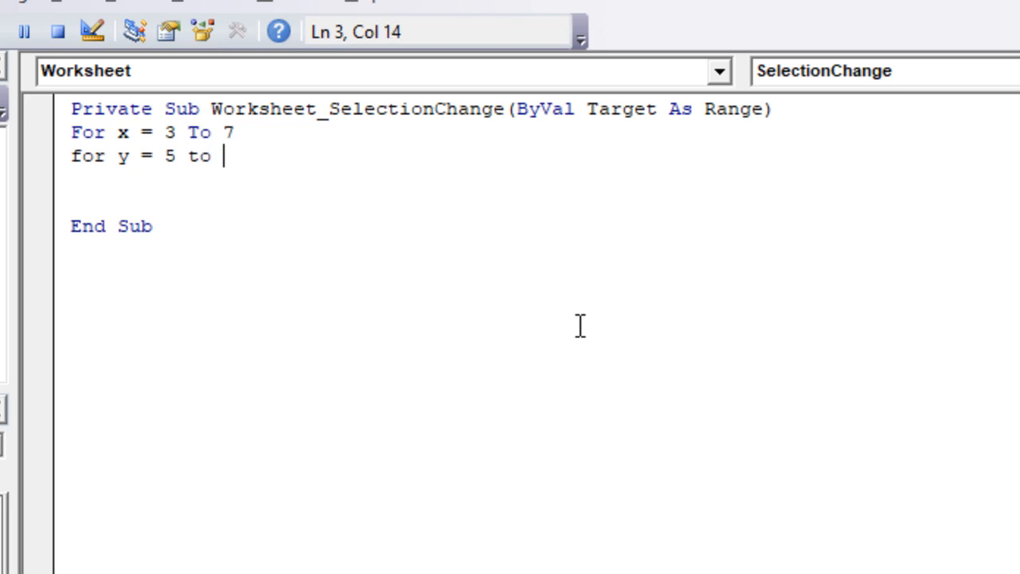
type("14")
key("Return")
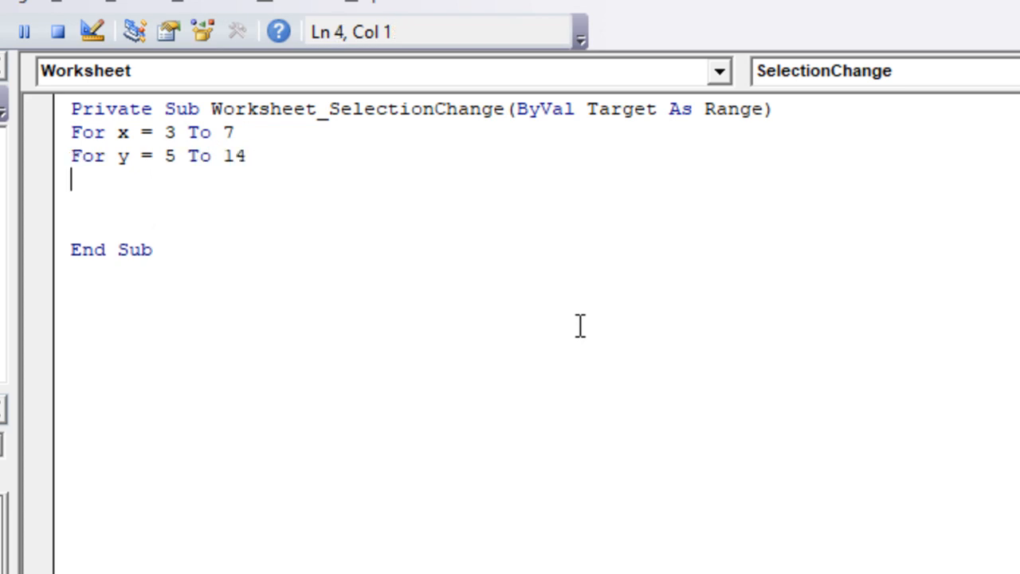
Step: Inside the nested loop, add the empty-cell condition If Sheet1.Cells(y, x) = "" Then
type("if sheet1")
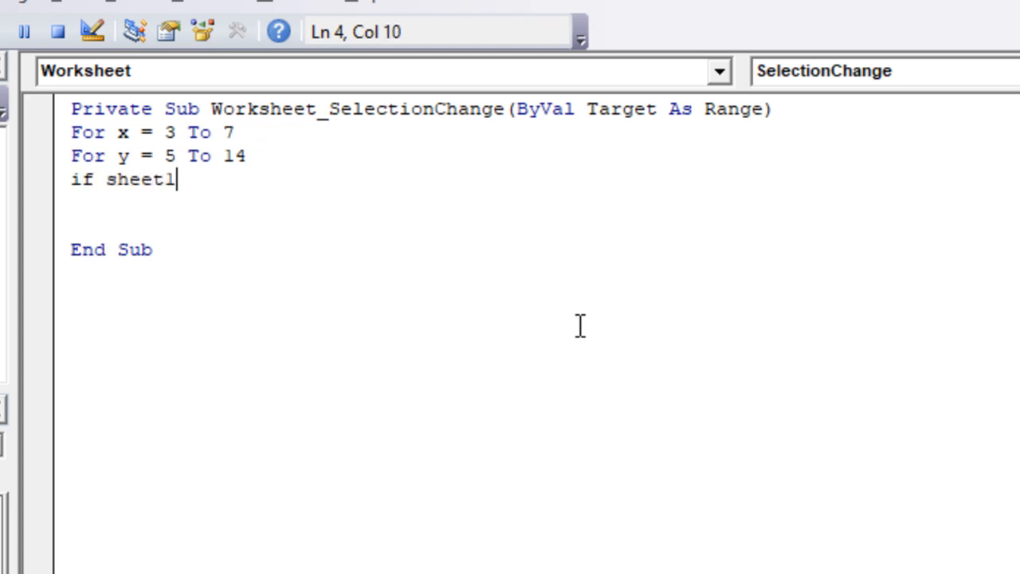
type(".cells")
key("Escape")
type("(")
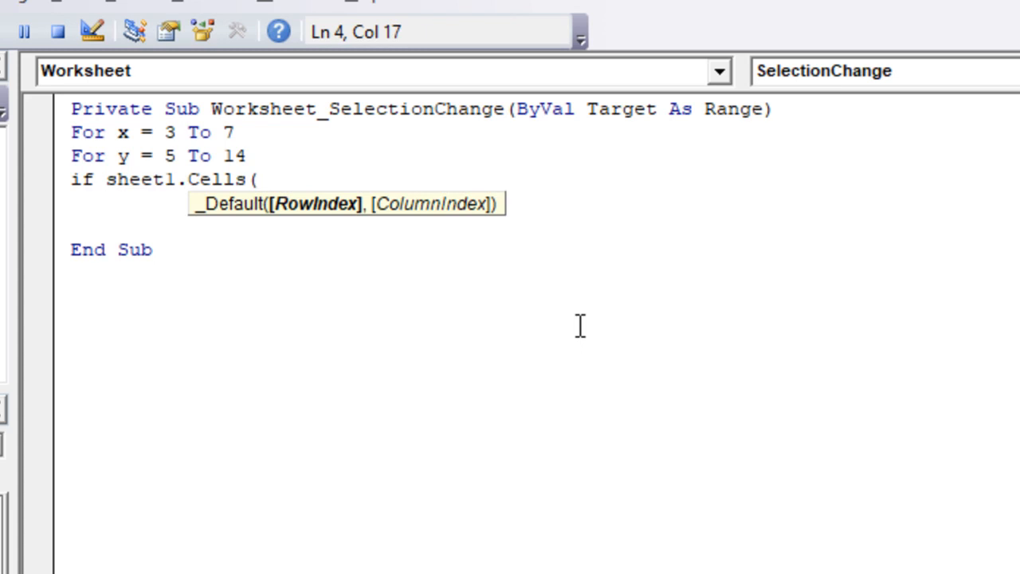
type("y,x")
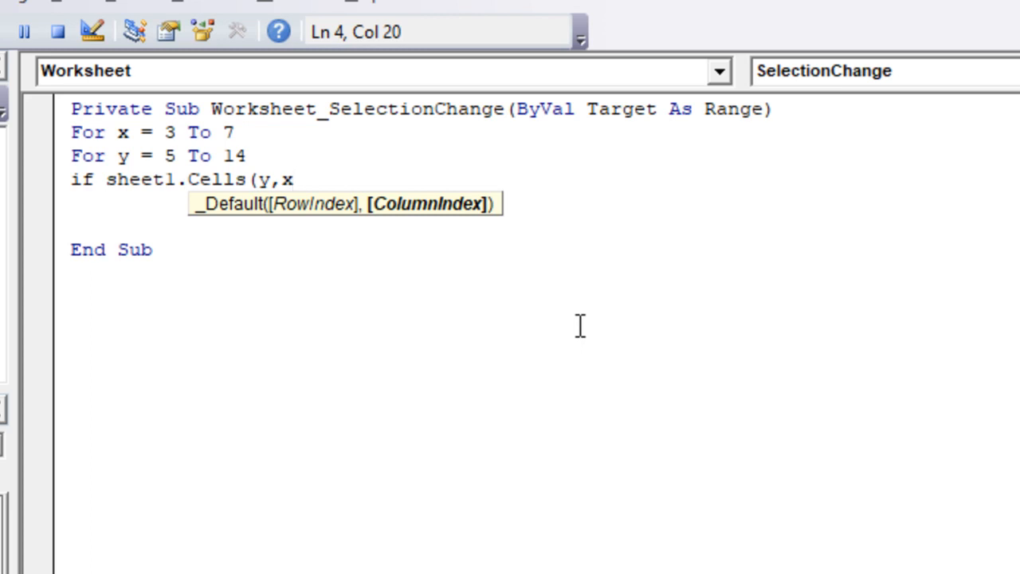
type(") = ")
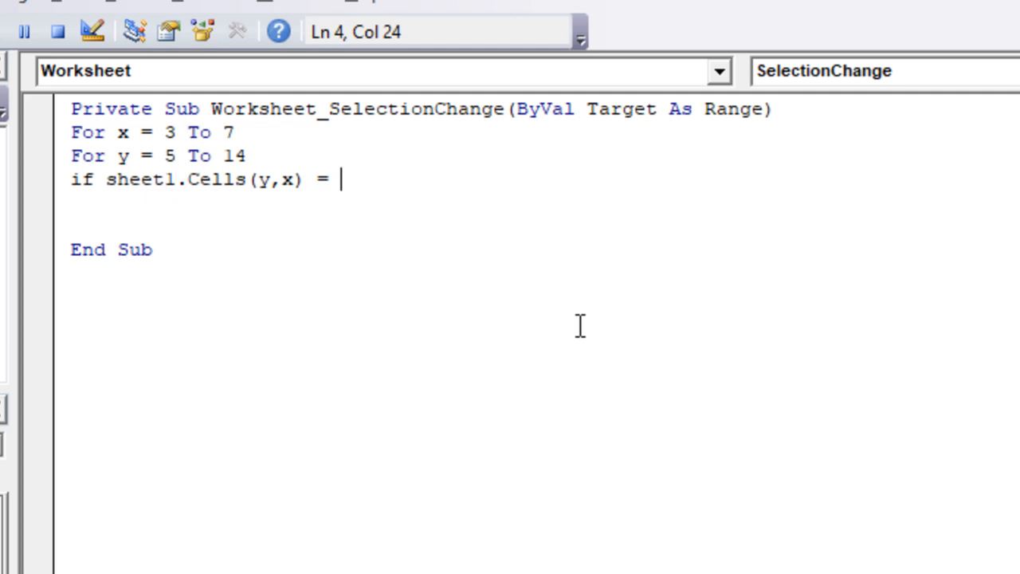
type("\"\" then")
key("Return")
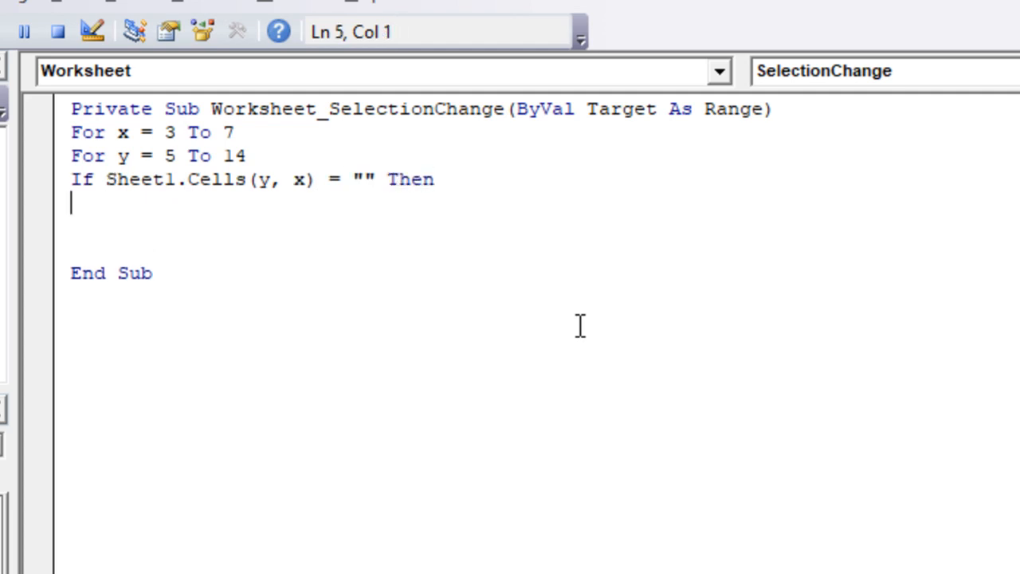
Step: Under the condition, add the statement Sheet1.Cells(y, x) = "P" and close the block with End If
type("sheet1.")
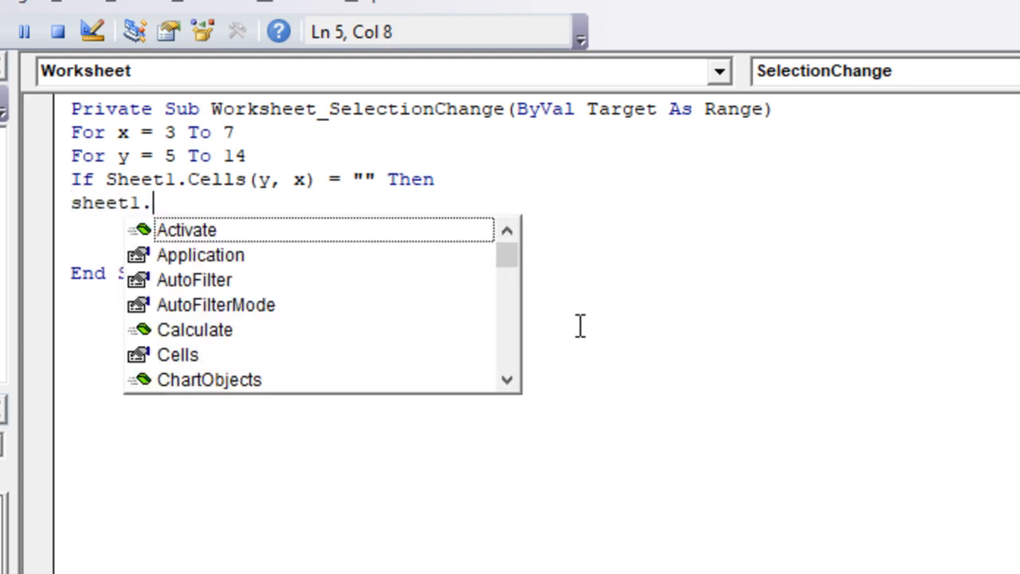
type("cells(")
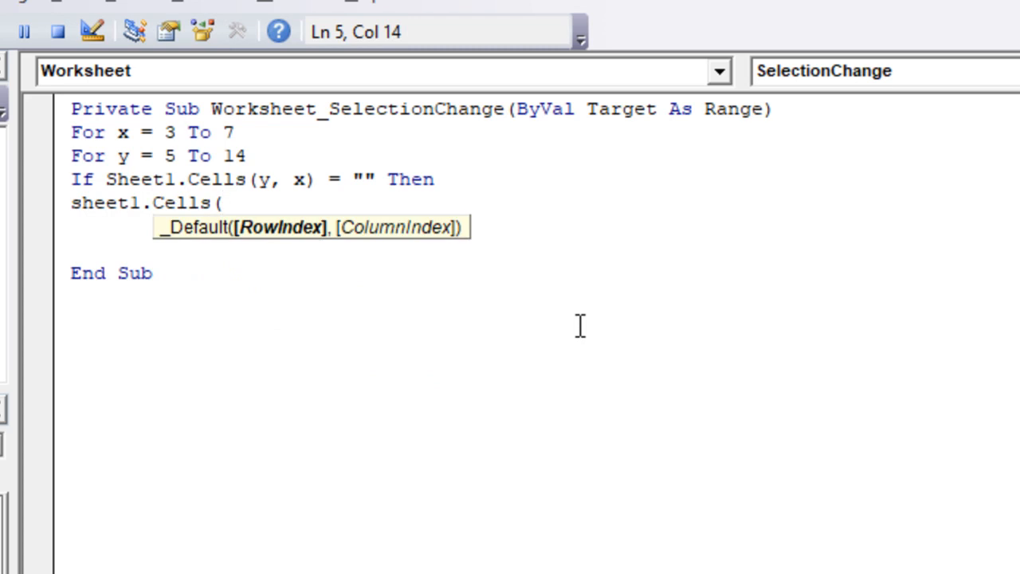
type("y,x")
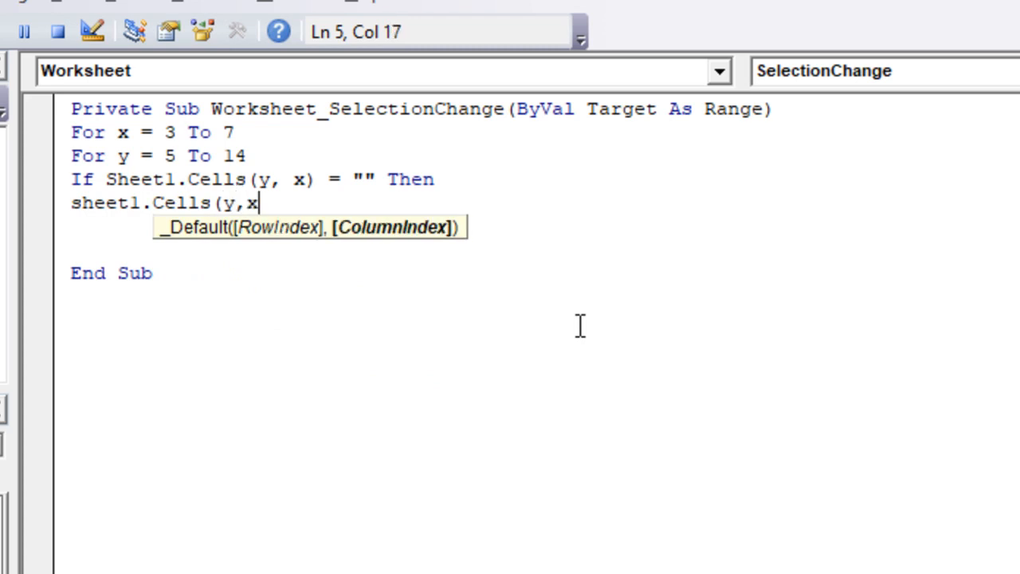
type(") = ")
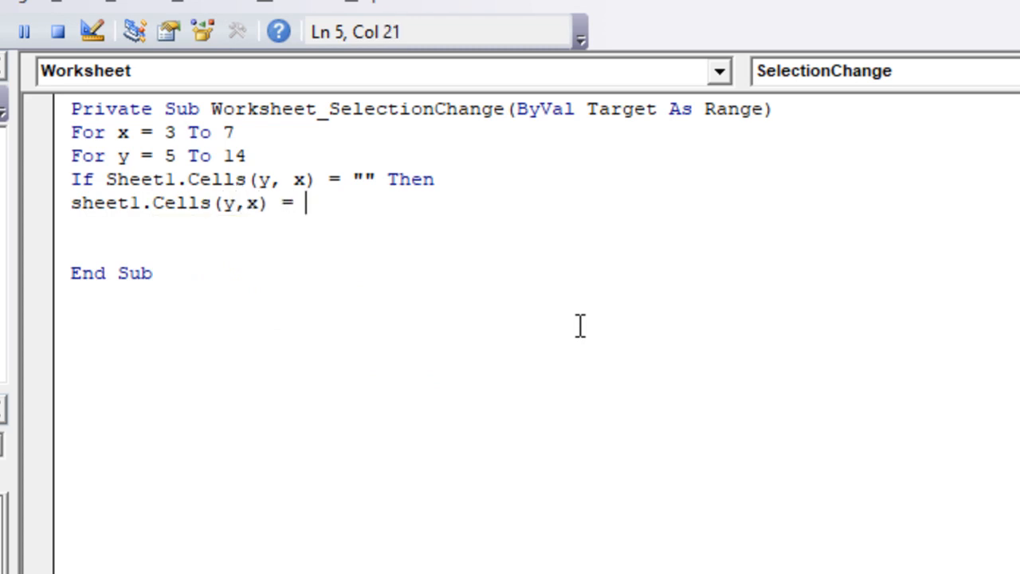
type("\"P\"")
key("Return")
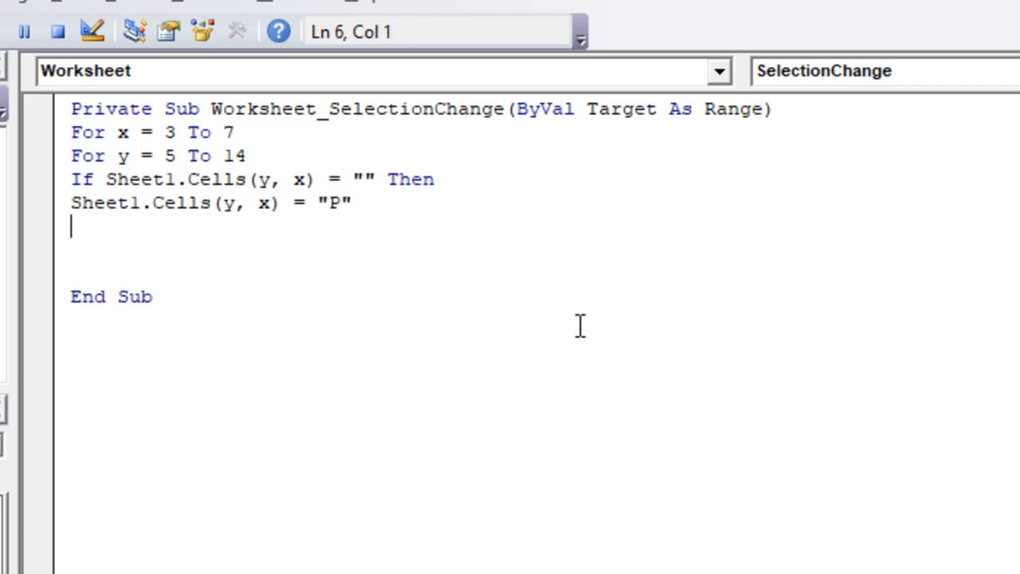
type("end if")
key("Return")
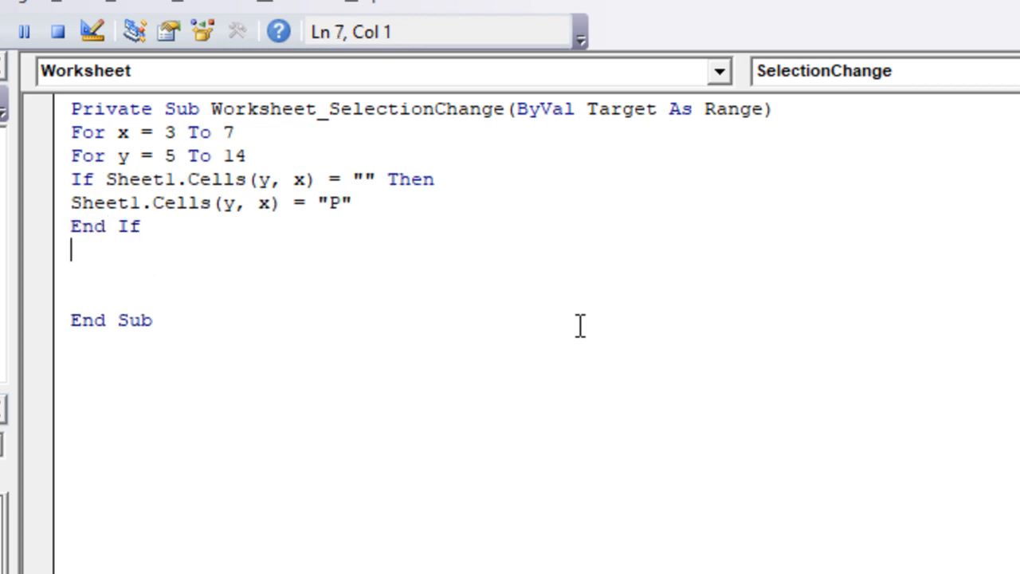
Step: Close both For loops with two Next lines and remove the spare blank lines above End Sub
type("next")
key("Return")
type("next")
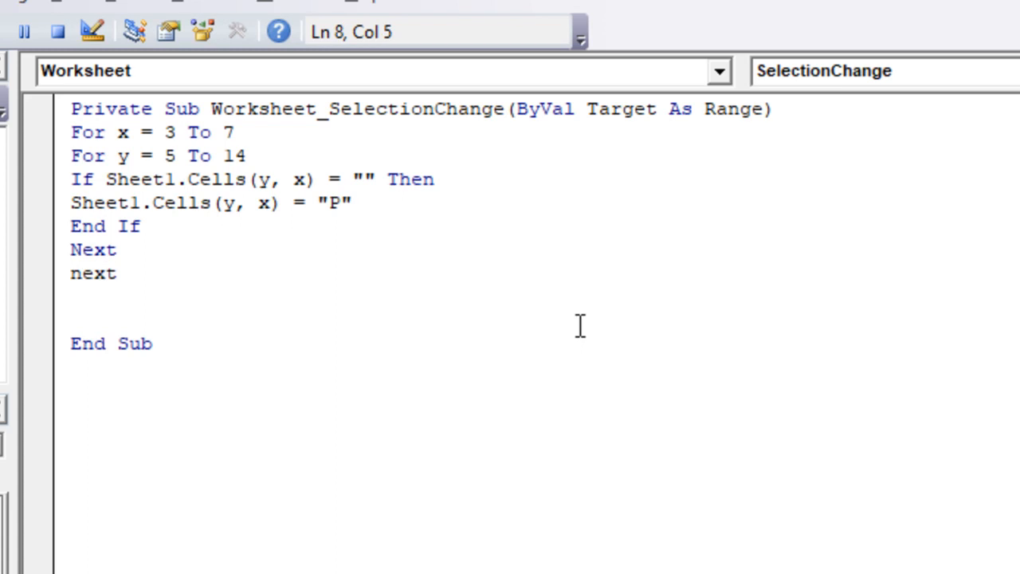
key("Return")
key("Delete")
key("Delete")
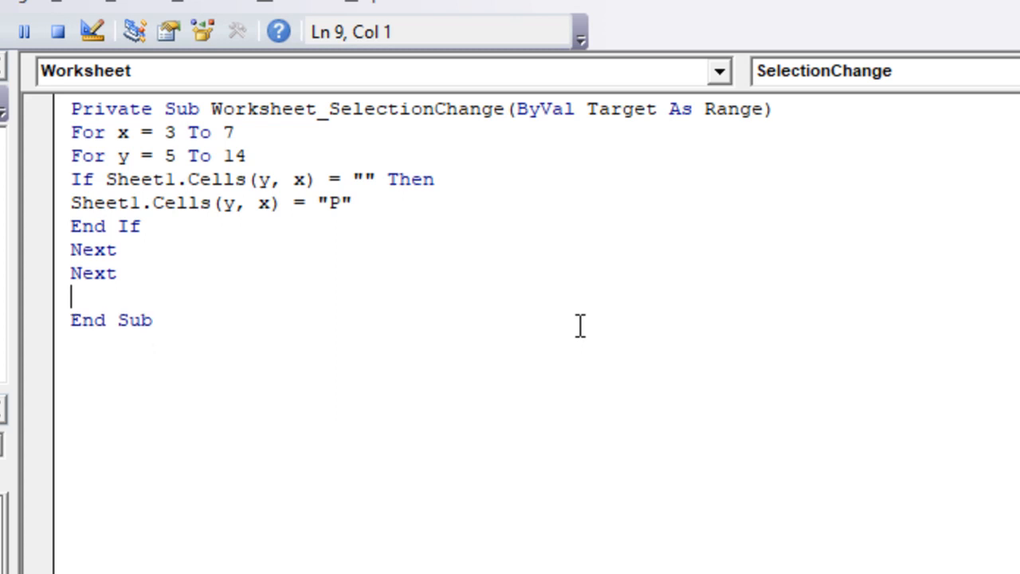
Step: Remove the blank line above End Sub and insert two blank lines above the For x loop
key("Up")
key("Up")
key("Up")
key("Up")
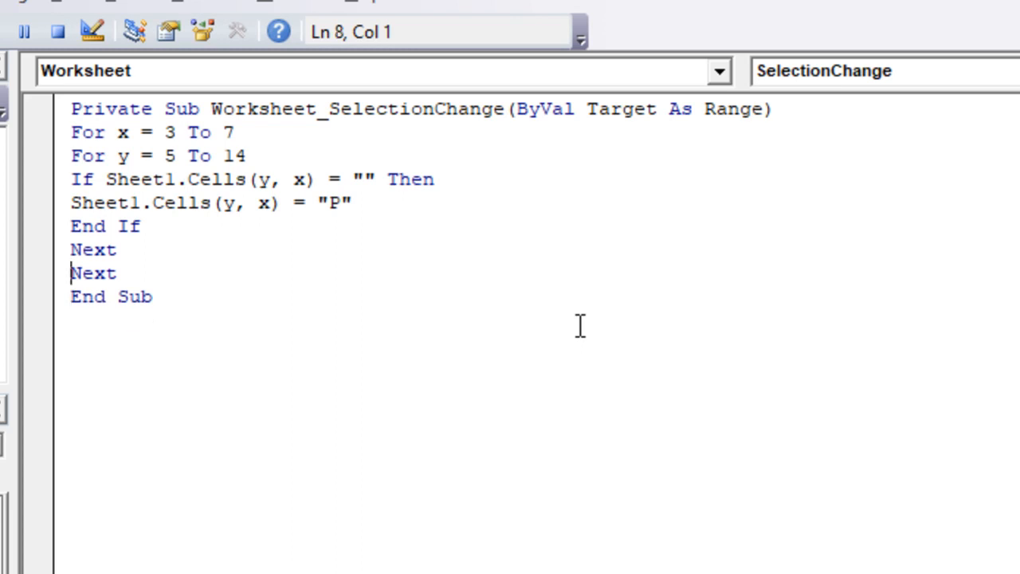
key("Up")
key("Up")
key("Up")
key("Return")
key("Return")
key("Up")
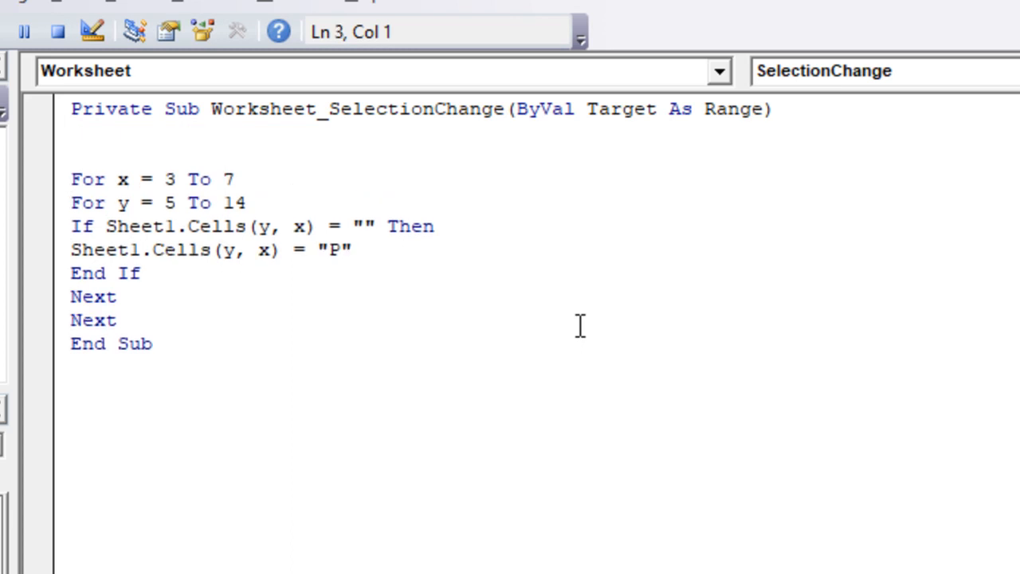
Step: Switch to the worksheet, select the status cell B3, and reopen the Sheet1 code
key("alt+F11")
left_click(275, 203)
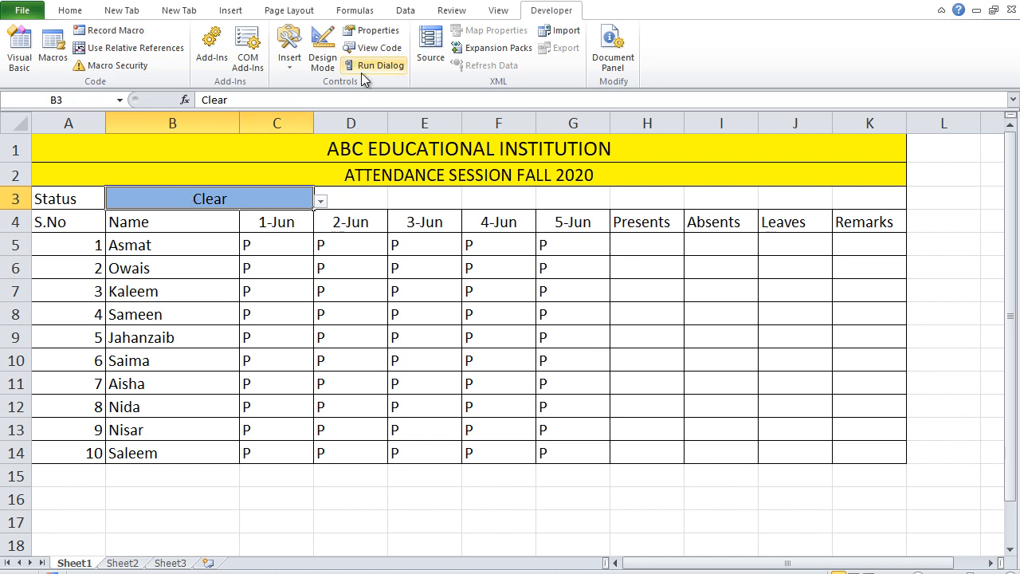
left_click(380, 49)
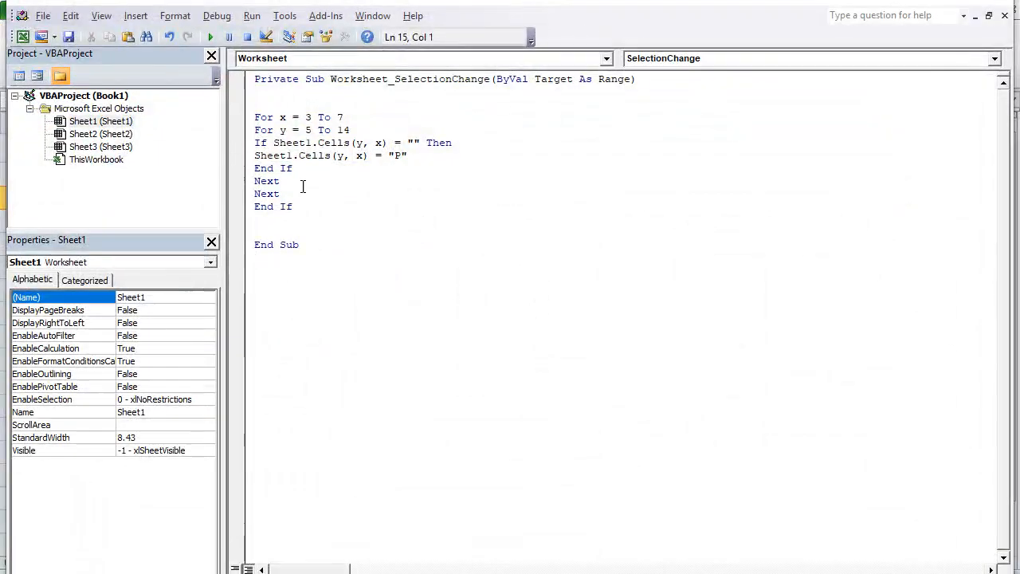
Step: Add the condition If Sheet1.Cells(3, "B") = "Updated" Then directly above the For x loop
left_click(271, 98)
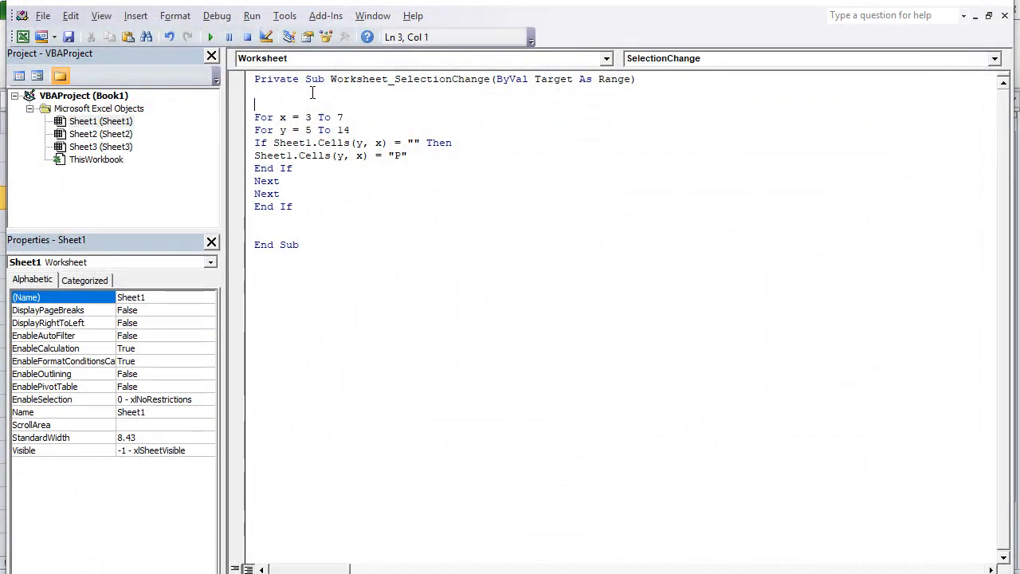
type("if ")
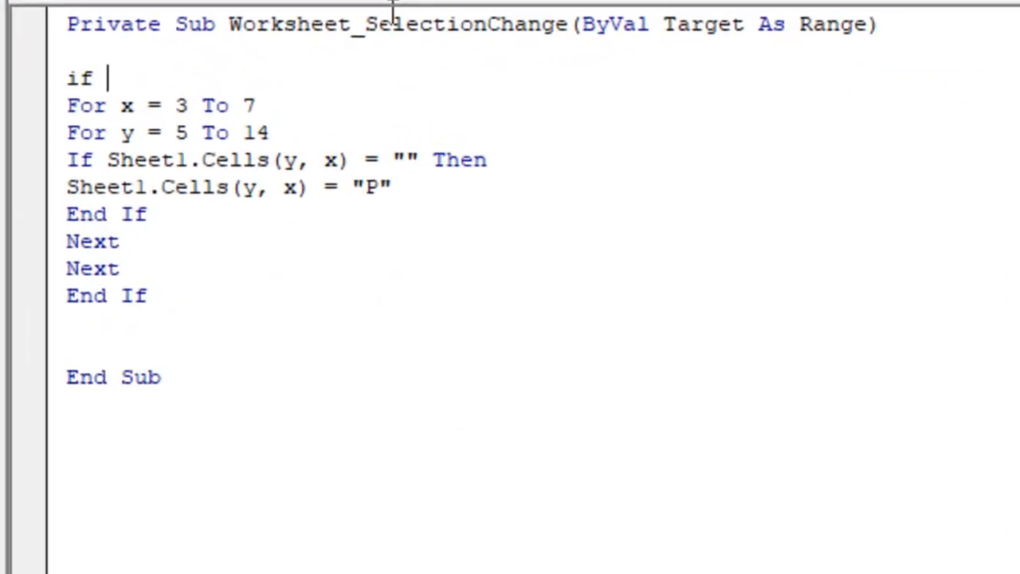
type("sheet1.Cells(")
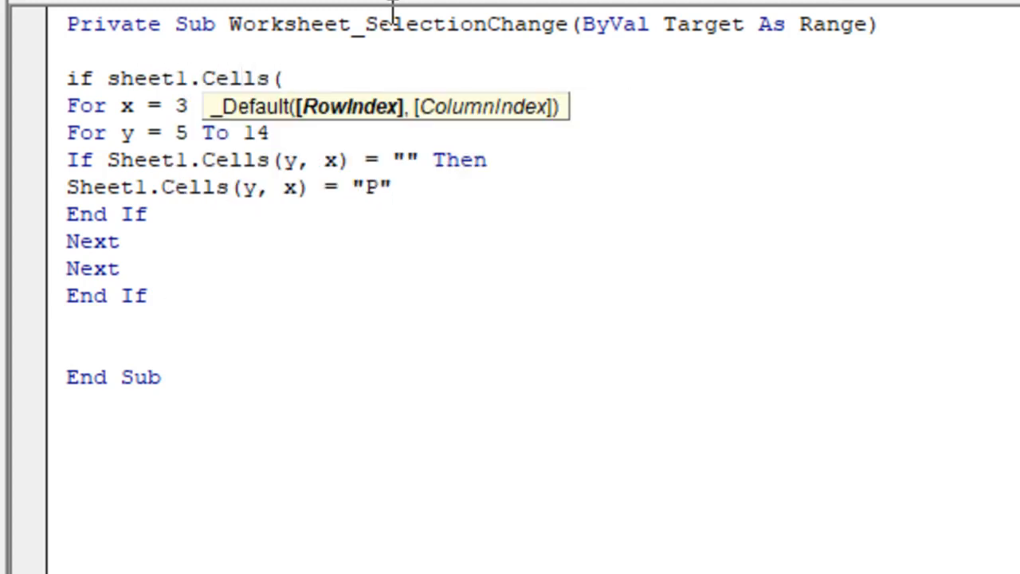
type("3,\"B")
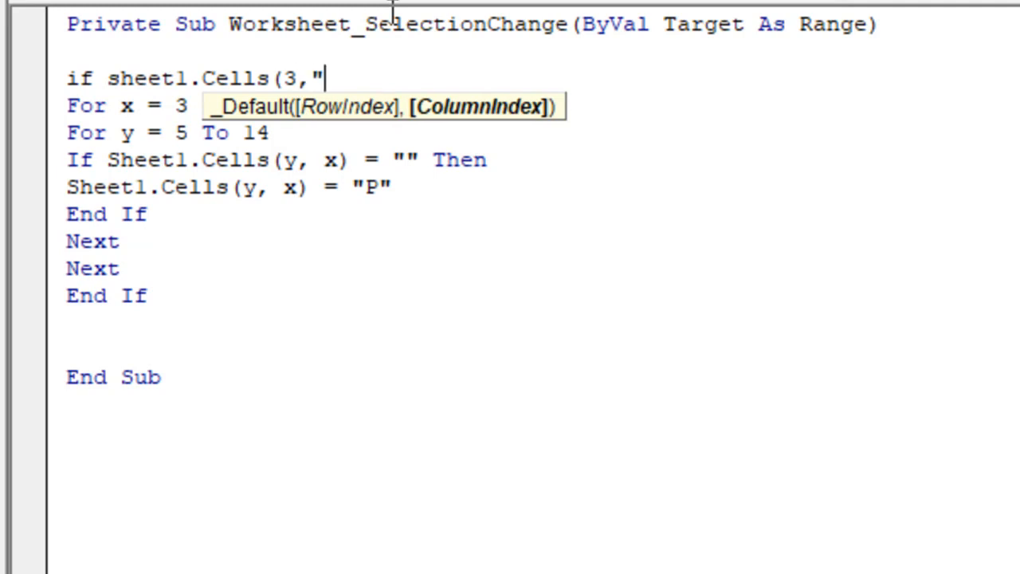
type("\")")
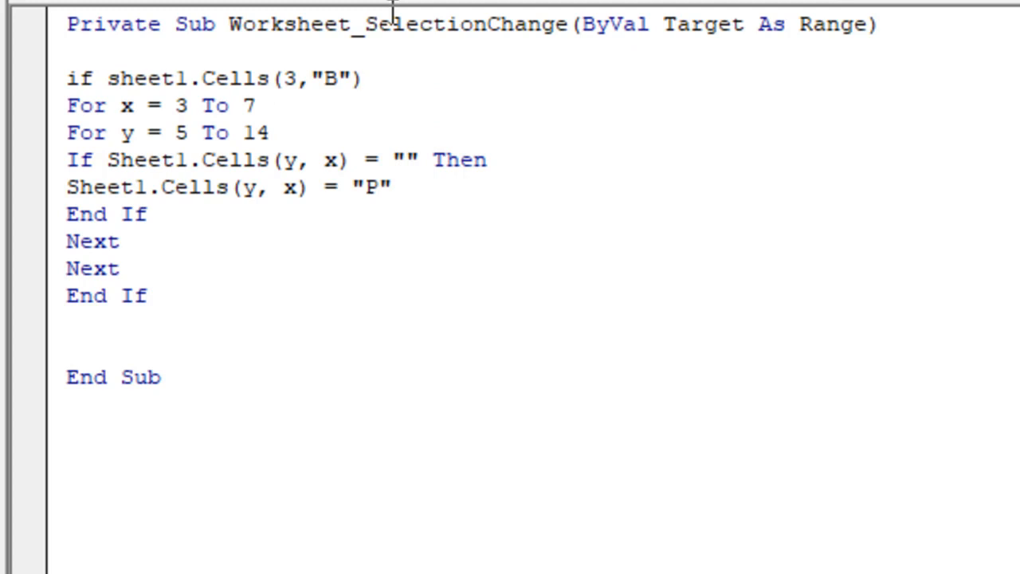
type(" = \"Updated")
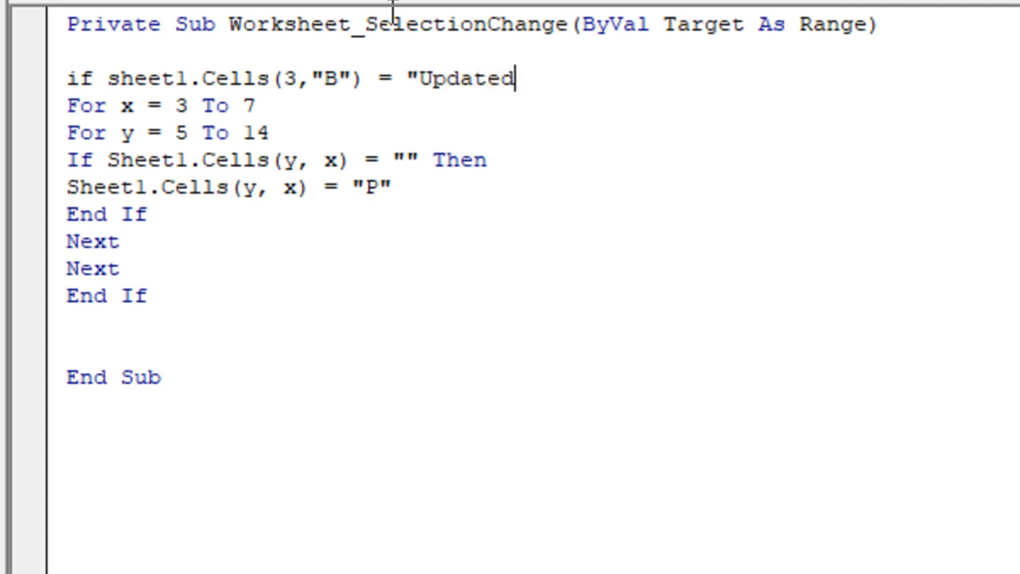
type("\" then")
key("Down")
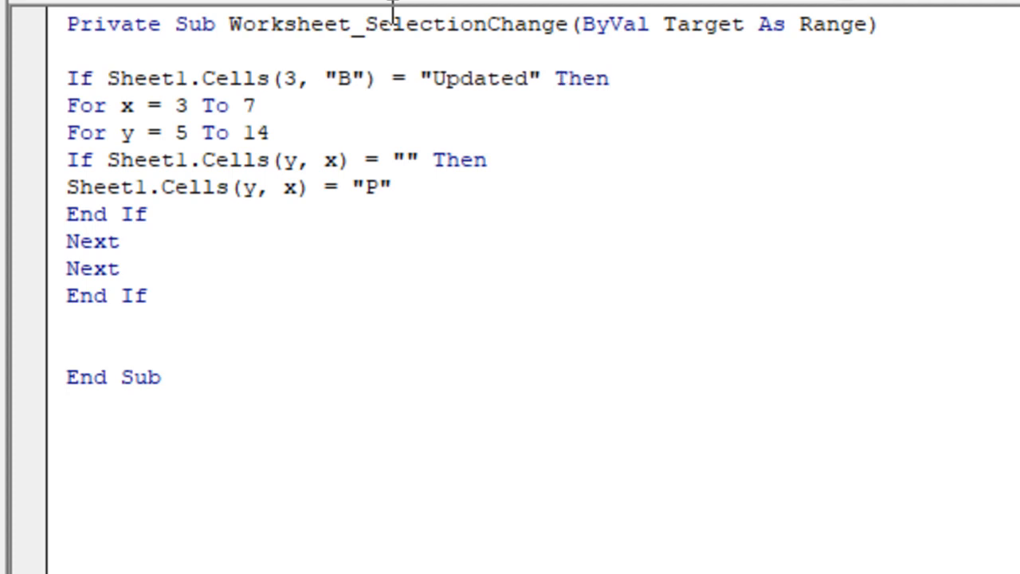
Step: Close the Updated condition with an End If line directly below the second Next
key("Down")
key("Down")
key("Down")
key("Down")
key("Down")
key("Down")
key("Down")
key("Up")
key("Return")
key("Return")
key("Up")
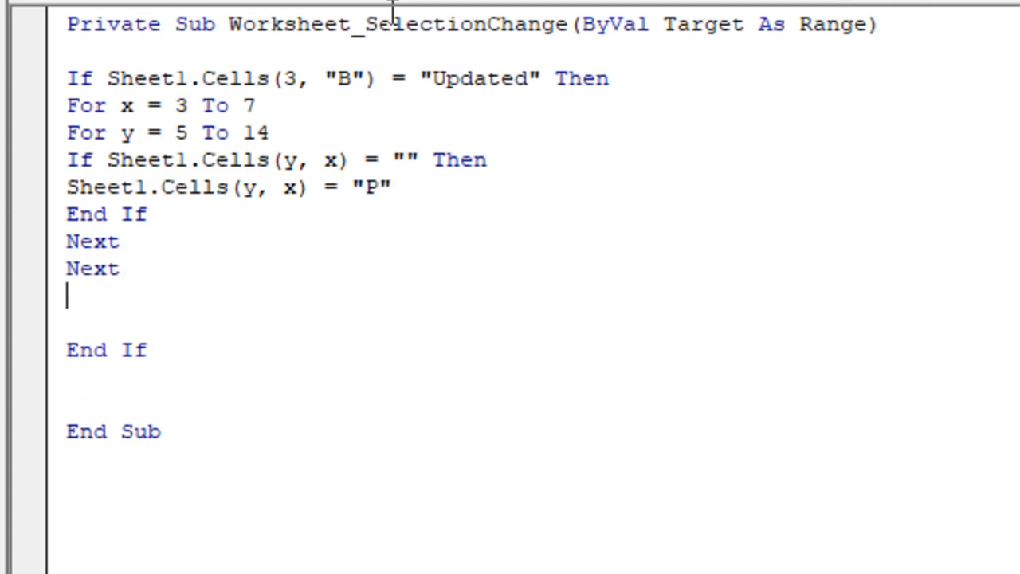
type("end if")
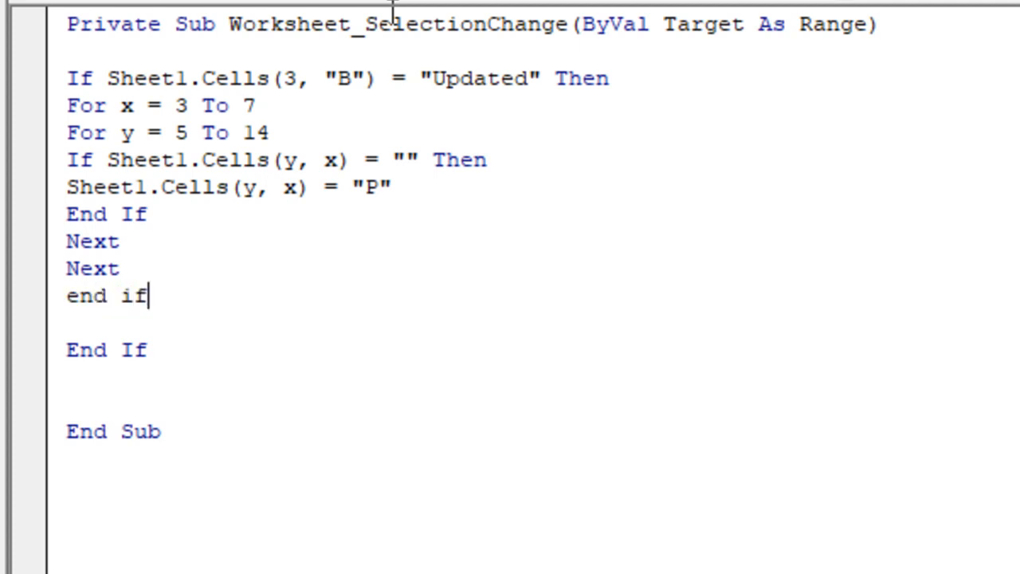
Step: Add blank lines below the new End If and delete the leftover End If above End Sub
key("Return")
key("Return")
key("Return")
key("Return")
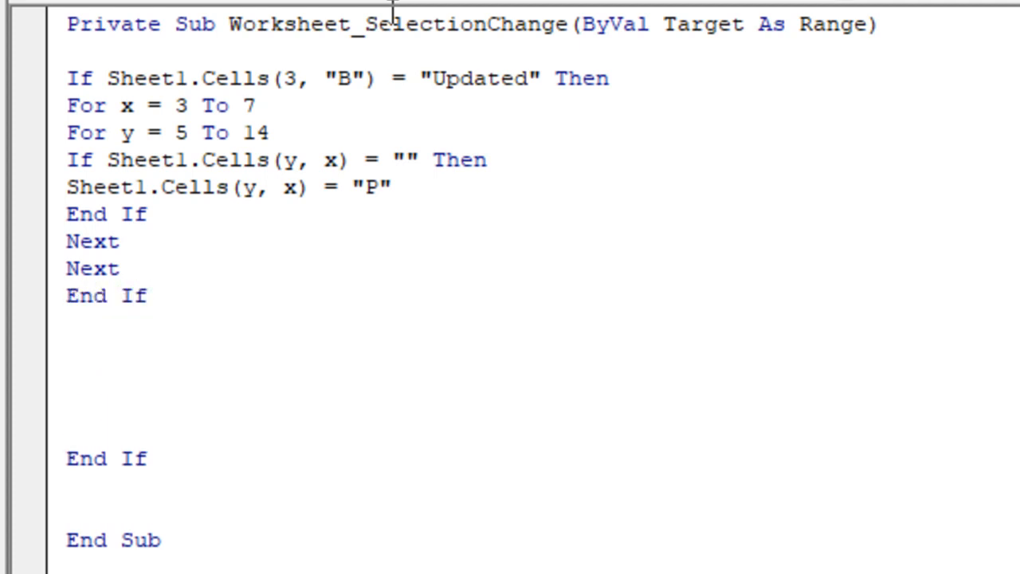
key("shift+Right")
key("shift+Right")
key("shift+Right")
key("shift+Right")
key("shift+Right")
key("shift+Right")
key("shift+Right")
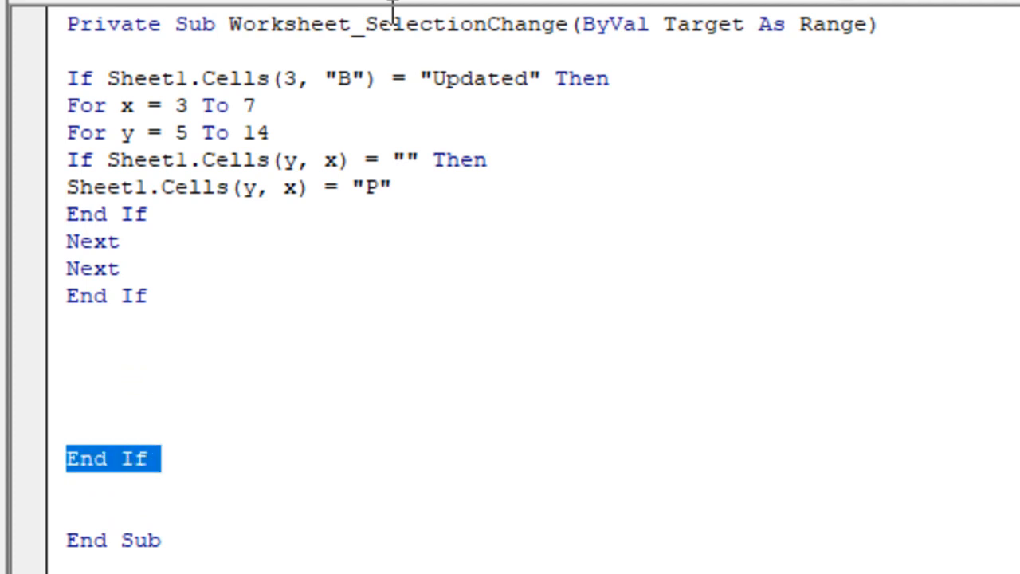
key("shift+Right")
key("shift+Left")
key("Delete")
Step: Below the Updated block, start a second condition reading If Sheet1.Cells(3, "B") = with an opening quotation mark
key("Up")
key("Up")
key("Up")
key("Up")
key("Up")
key("Up")
key("Up")
key("Up")
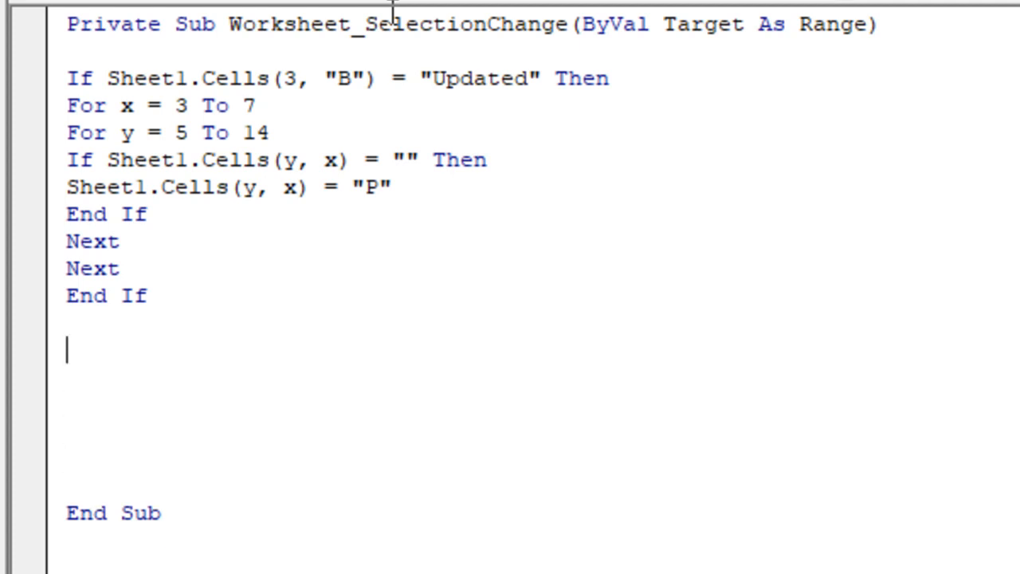
key("Up")
key("Up")
key("Down")
key("Down")
key("Down")
key("Down")
key("Down")
key("Down")
key("Down")
type("if sheet1,cells")
key("BackSpace")
key("BackSpace")
key("BackSpace")
key("BackSpace")
key("BackSpace")
key("BackSpace")
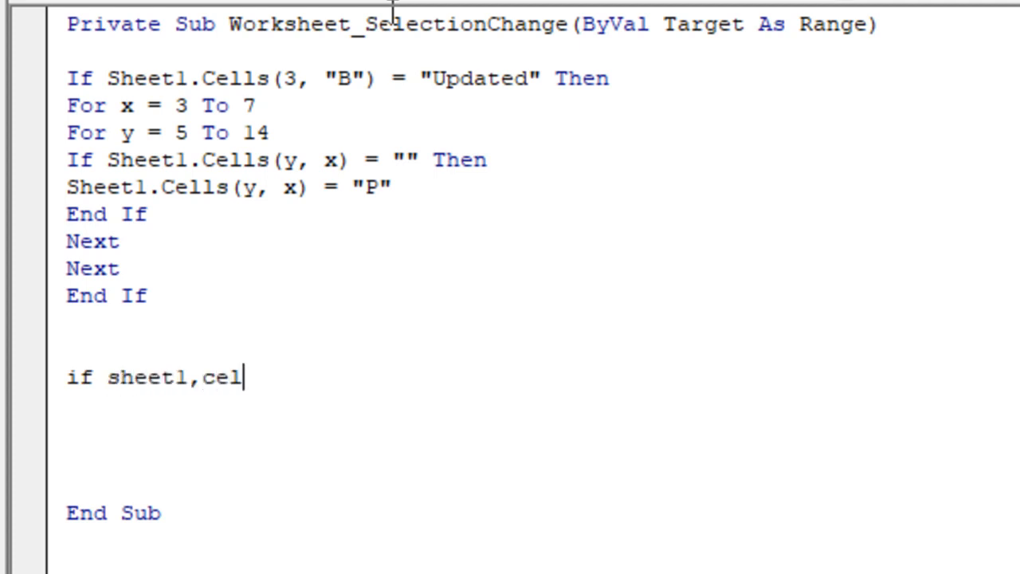
type(".ce")
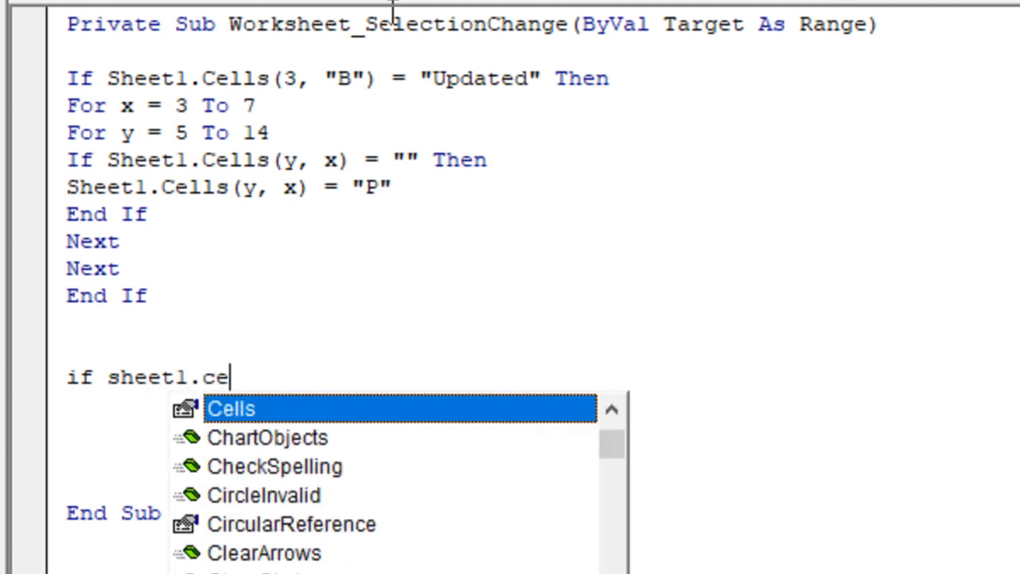
type("lls(3,\"B")
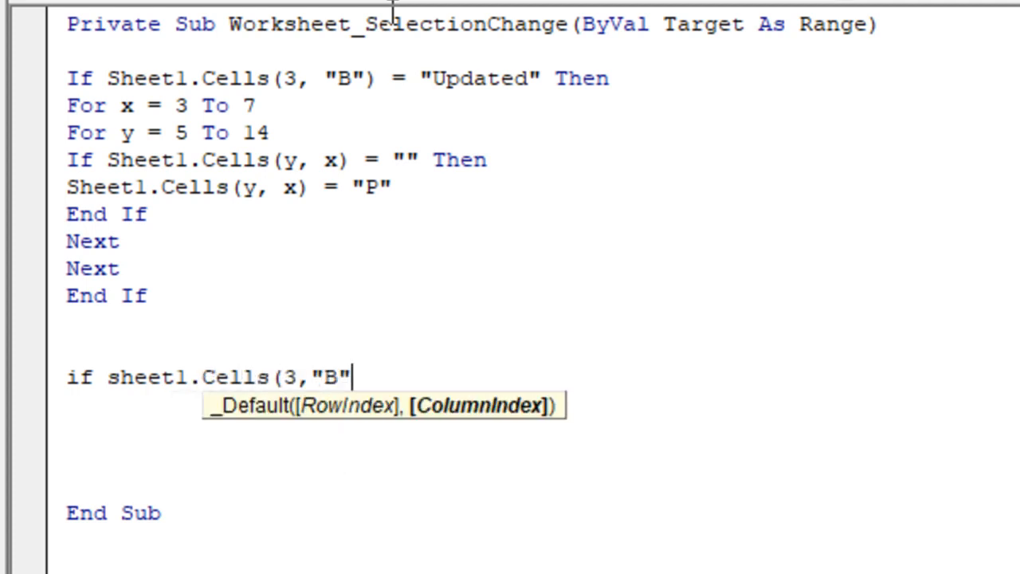
type("\") = \"")
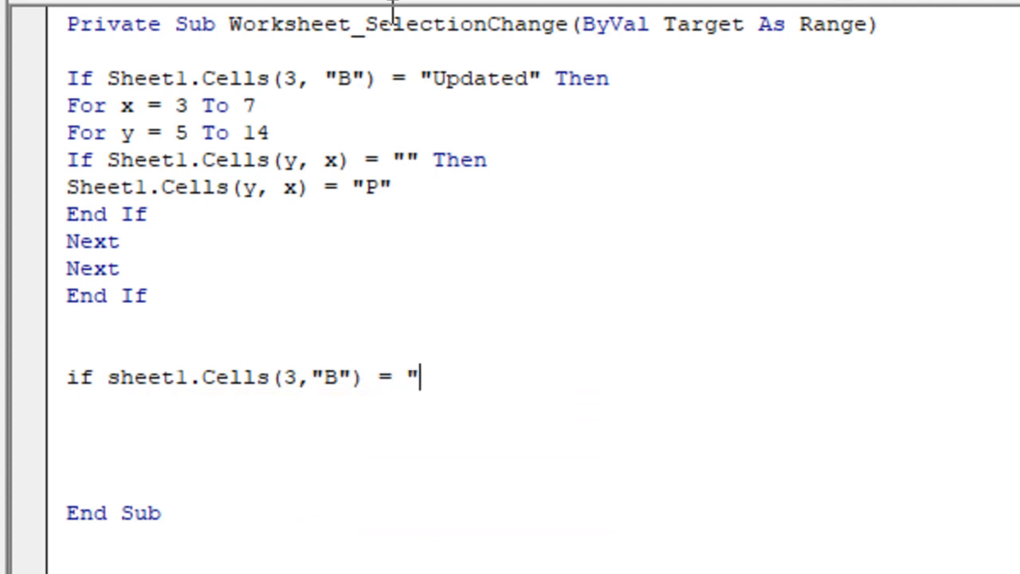
type("CLear")
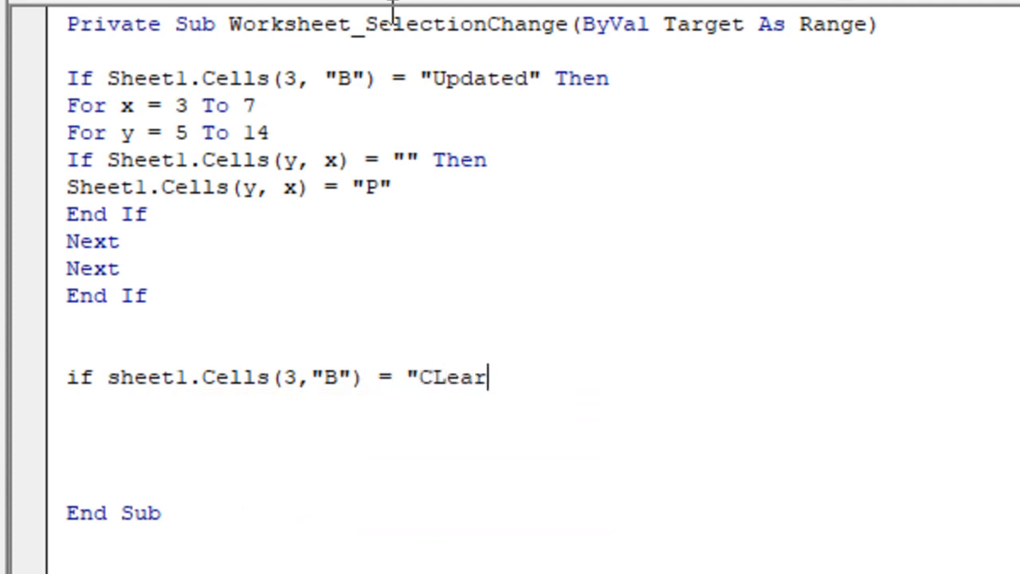
Step: Complete the second condition with "Clear" Then and start a new line below it
key("BackSpace")
key("BackSpace")
key("BackSpace")
key("BackSpace")
type("lear\" then")
key("Return")
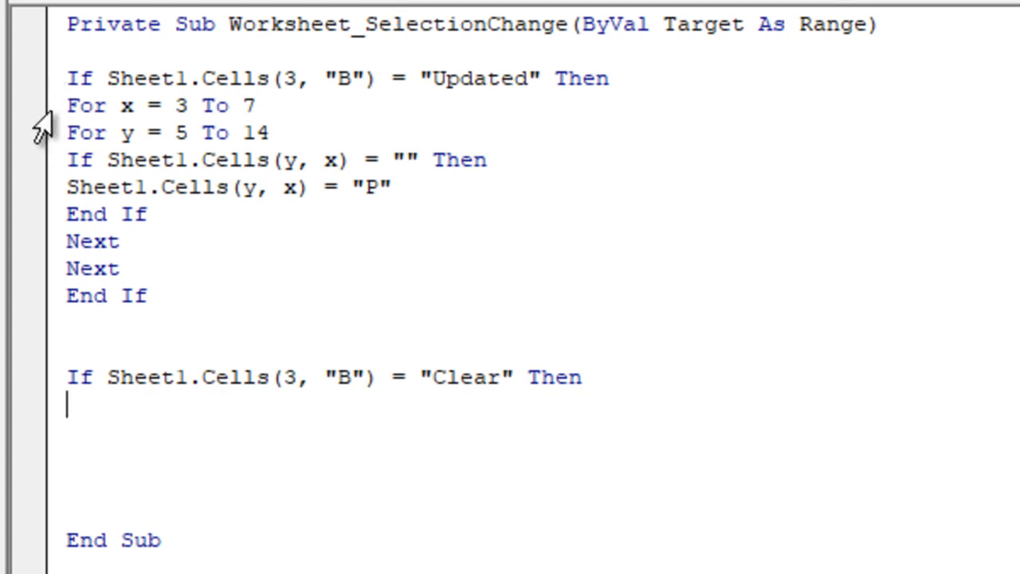
Step: Copy the code from For x through the final End If and paste it directly under the Clear condition
left_click(68, 112)
left_click_drag(137, 194, 170, 305)
key("ctrl+c")
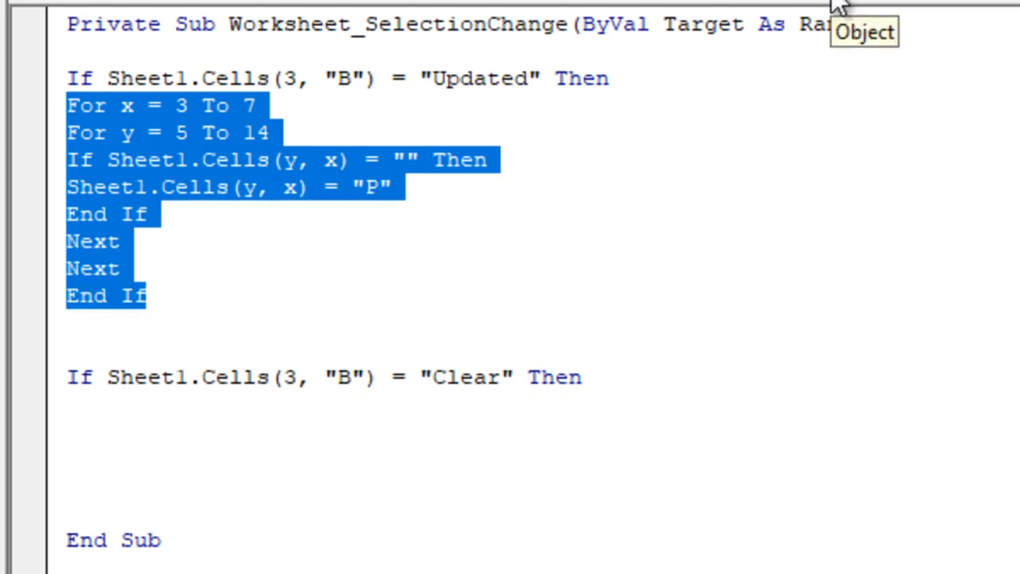
left_click(97, 425)
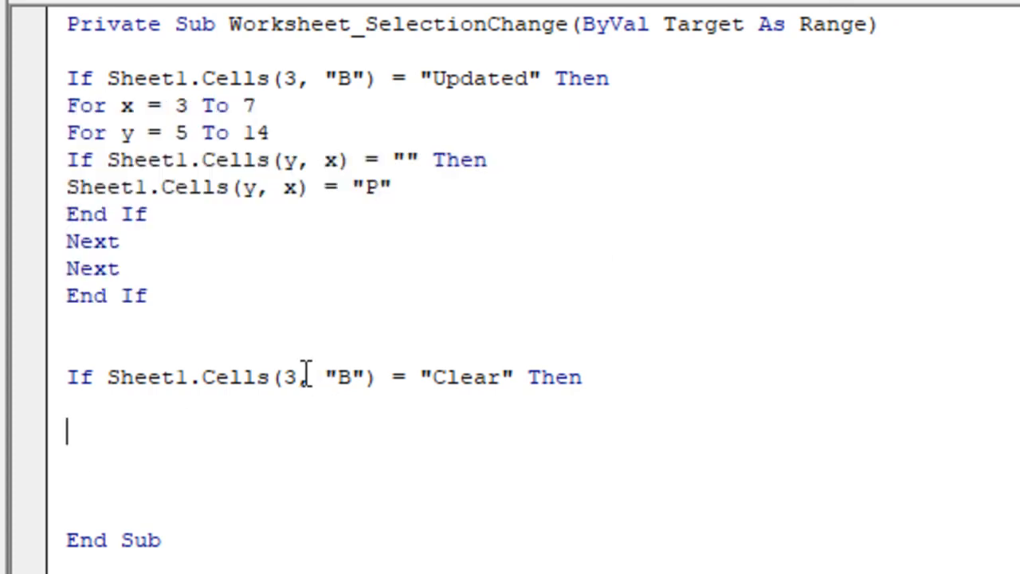
key("ctrl+v")
left_click(98, 400)
key("Delete")
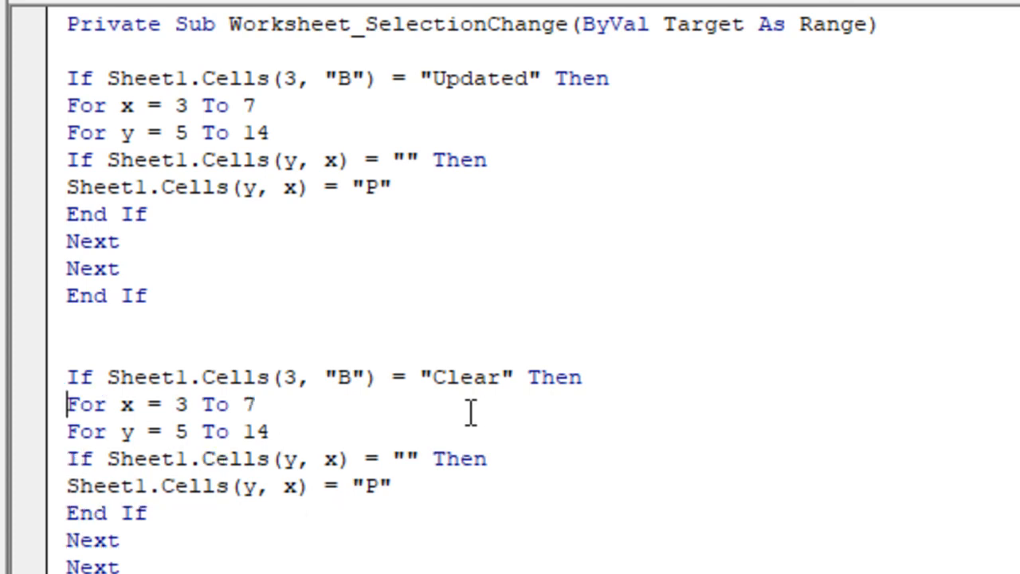
Step: Delete the empty-cell If line and its matching End If from the loops in the Clear block
key("Down")
key("Down")
key("shift+Down")
key("shift+Down")
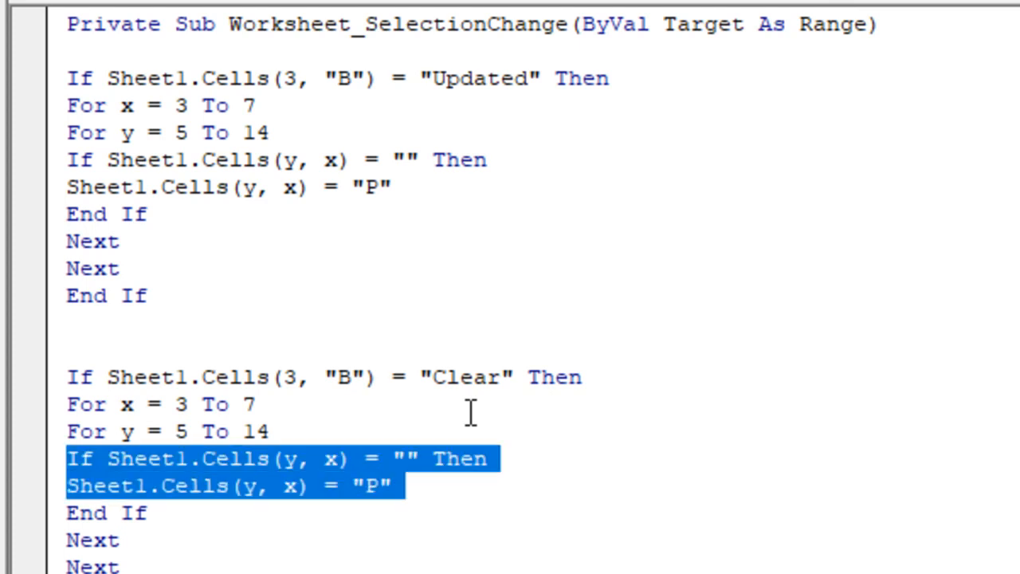
key("shift+Up")
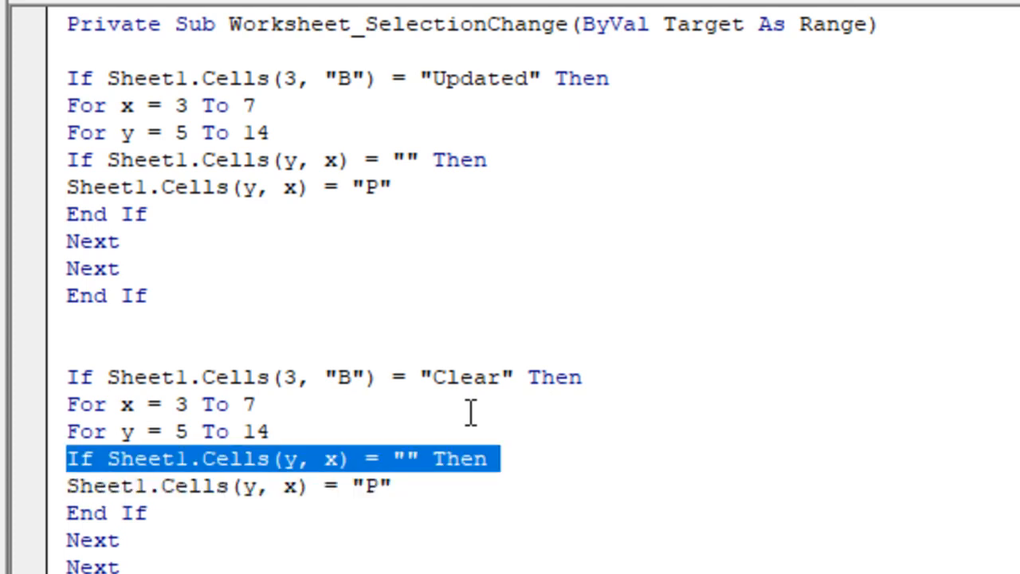
key("Delete")
key("Down")
key("shift+Down")
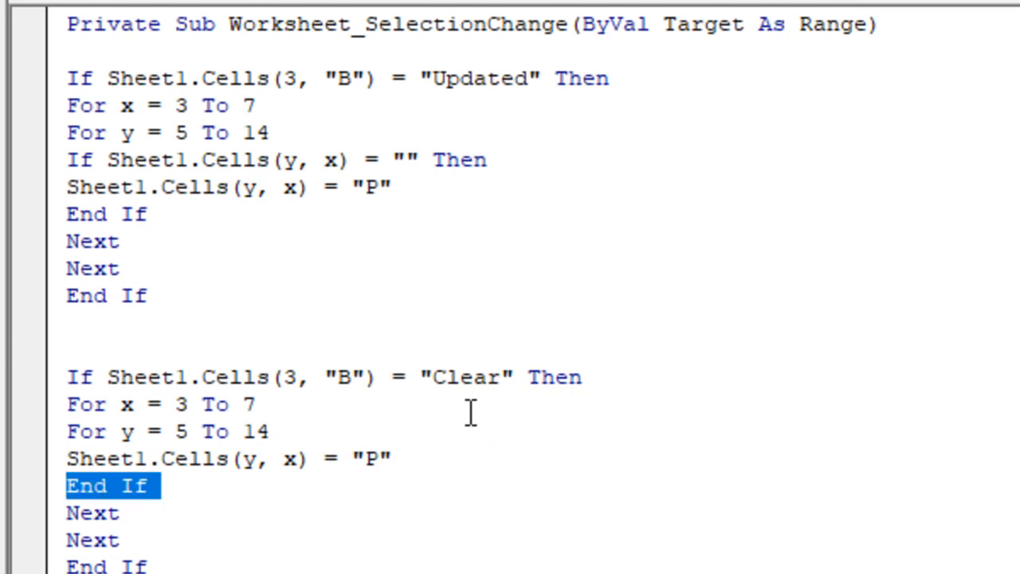
key("Delete")
Step: Change the Clear block's cell assignment to an empty string by removing the P between its quotation marks
key("Right")
key("Right")
key("Right")
key("Right")
key("Right")
key("Right")
key("Right")
key("Right")
key("Right")
key("Right")
key("Right")
key("Right")
key("Right")
key("Right")
key("Right")
key("Right")
key("Right")
key("Right")
key("Right")
key("Right")
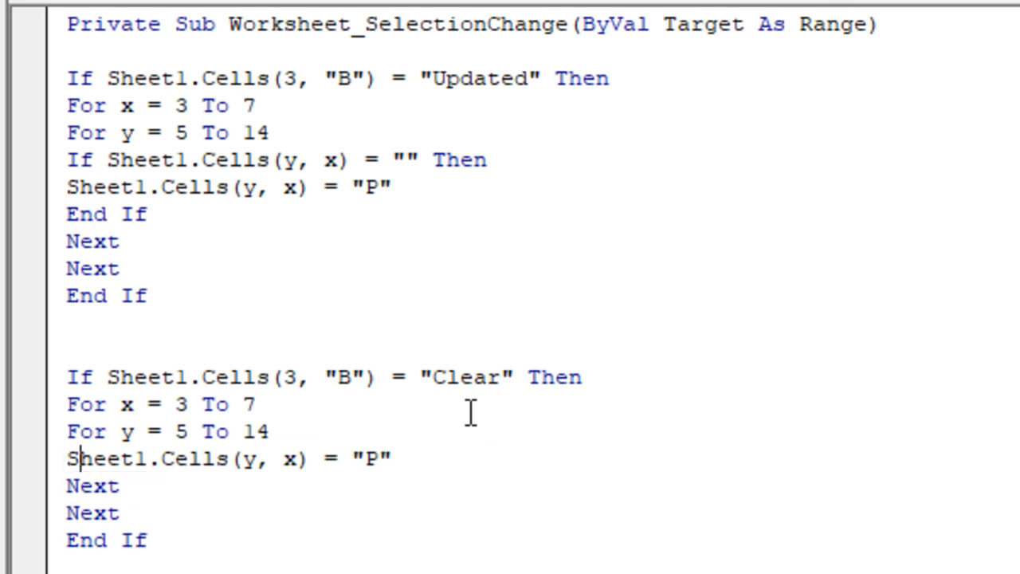
key("BackSpace")
key("Left")
key("Right")
key("Down")
key("Down")
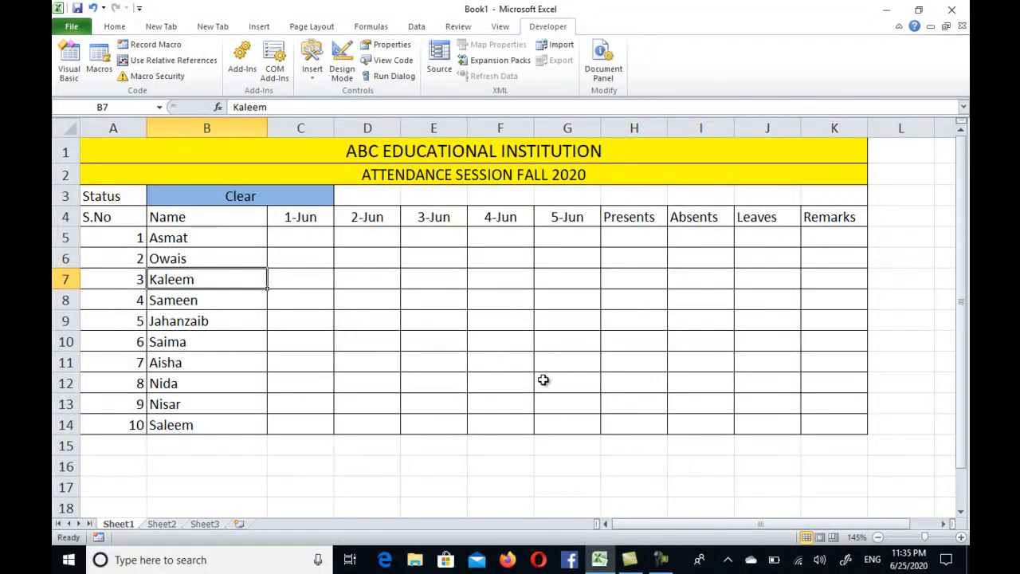
Step: Set the status in B3 to Updated and select cell D9 to trigger the attendance code
left_click(326, 199)
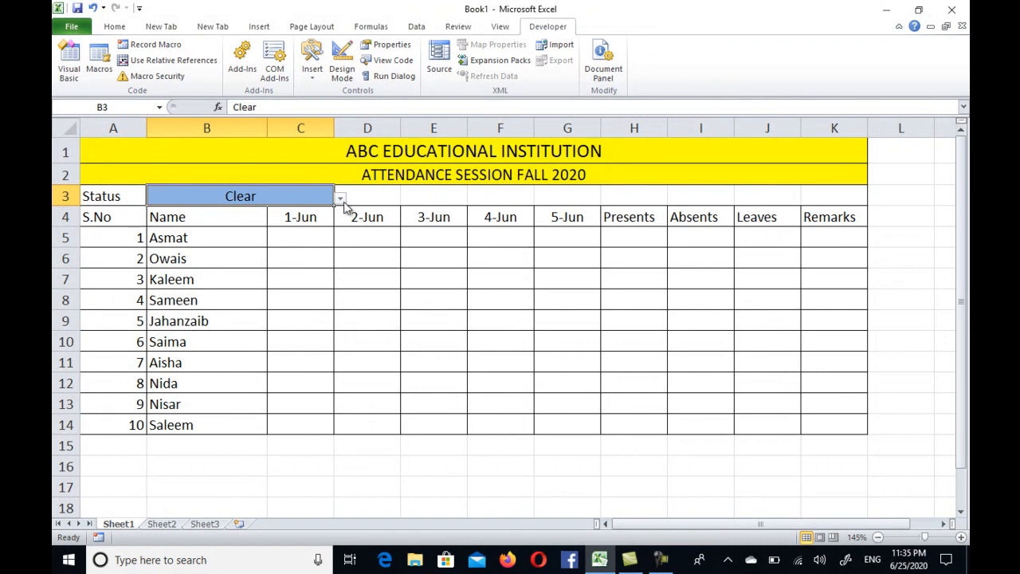
left_click(340, 199)
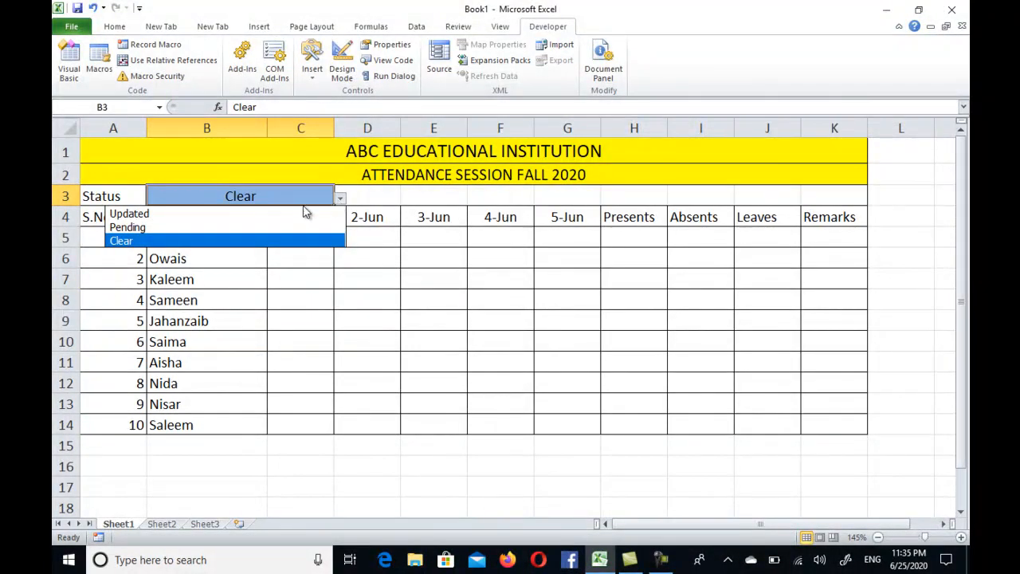
left_click(266, 214)
left_click(360, 319)
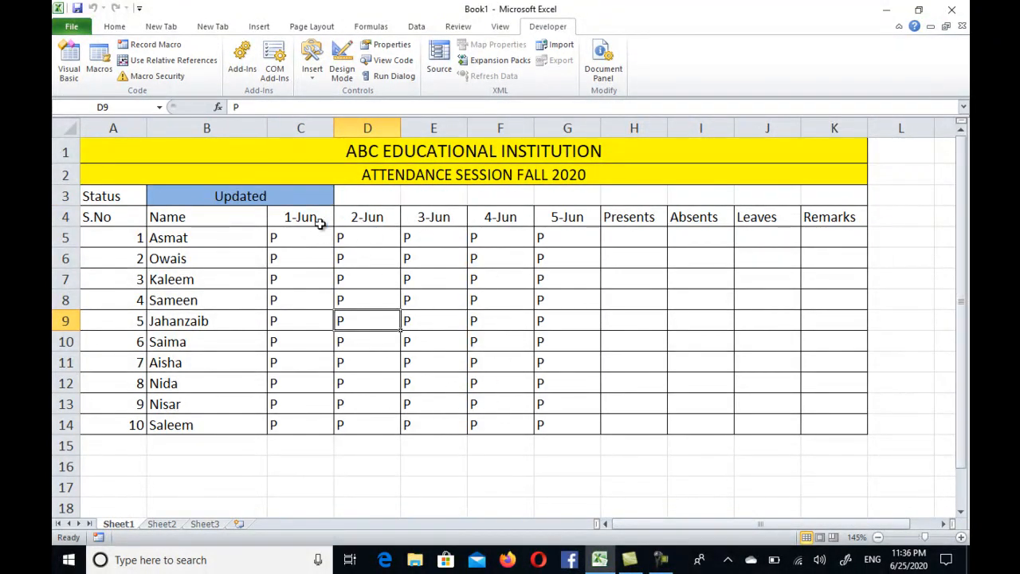
Step: Set the status in B3 to Pending
left_click(322, 197)
left_click(339, 198)
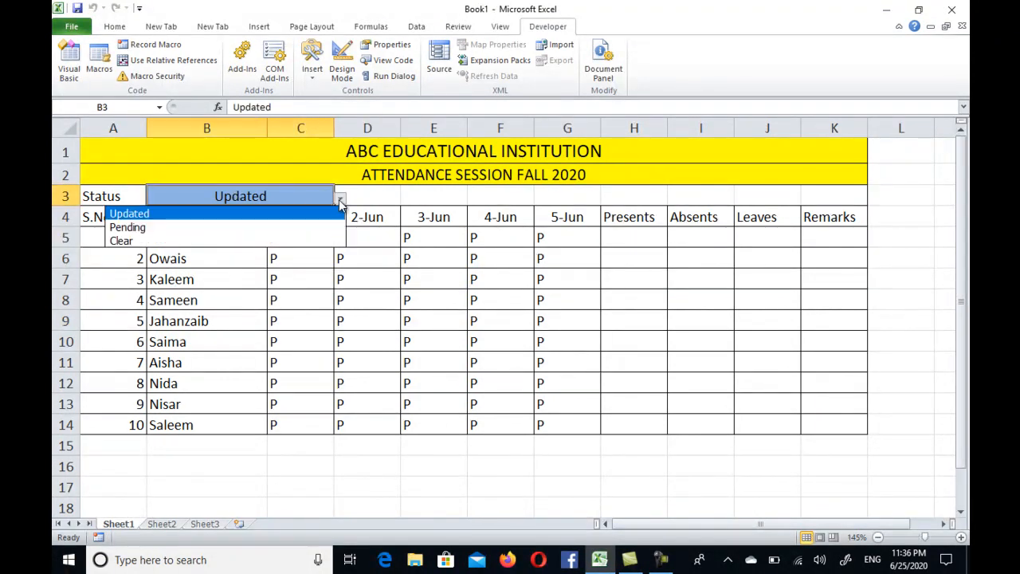
left_click(302, 225)
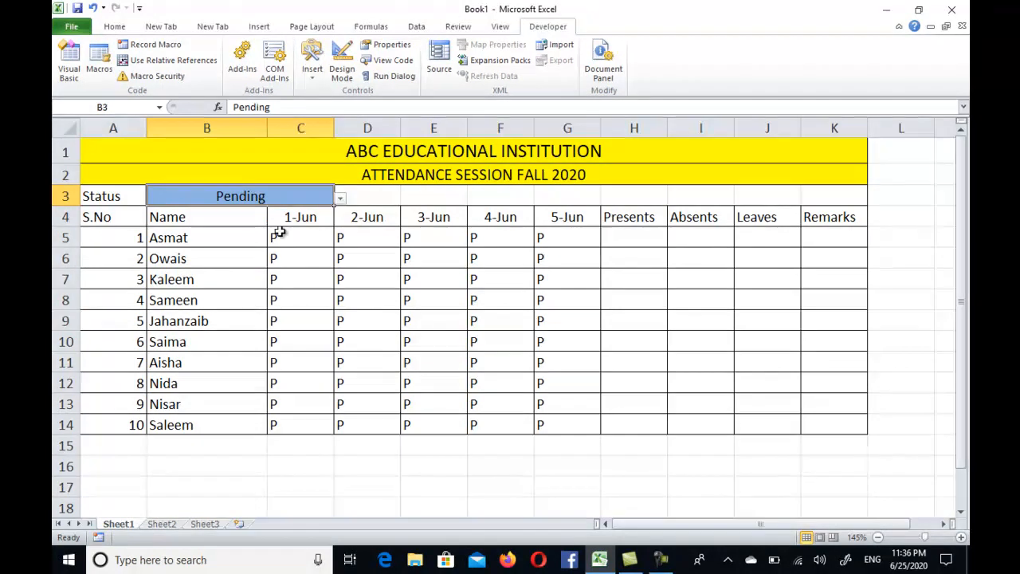
Step: Set the status in B3 to Clear and select cell D7 to trigger the clearing code
left_click(339, 199)
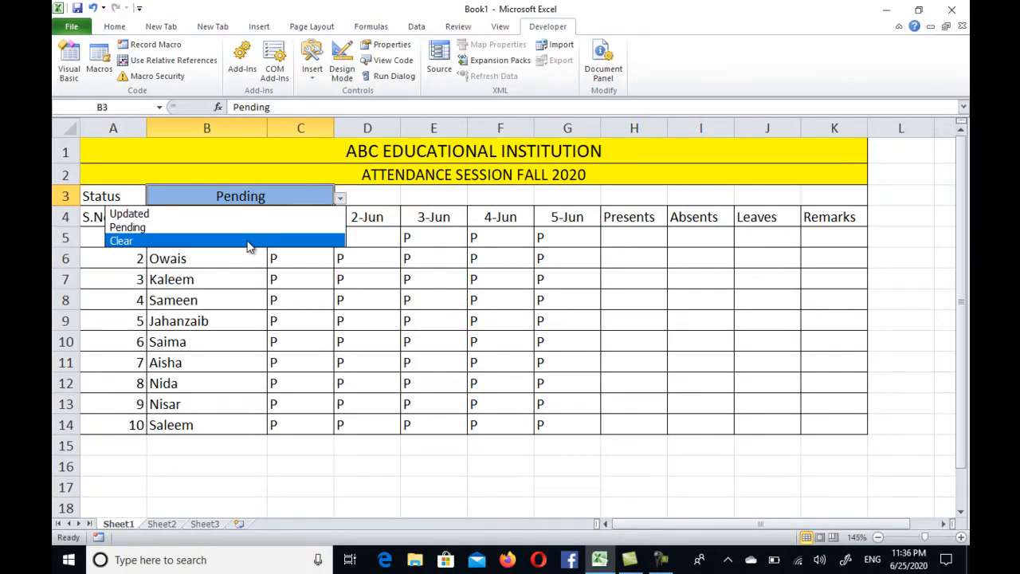
left_click(271, 240)
left_click(383, 280)
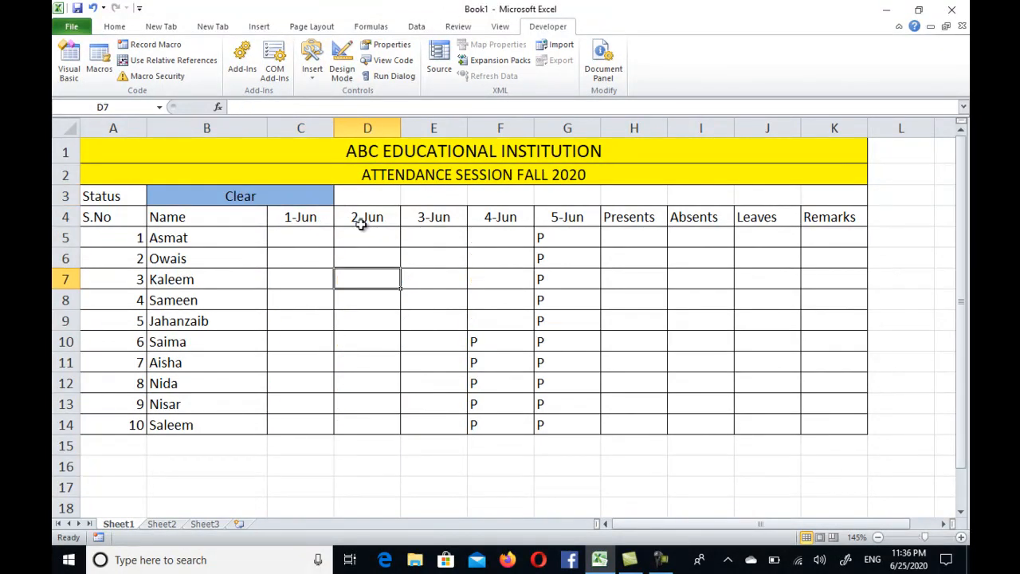
Step: Set the status in B3 back to Pending
left_click(325, 195)
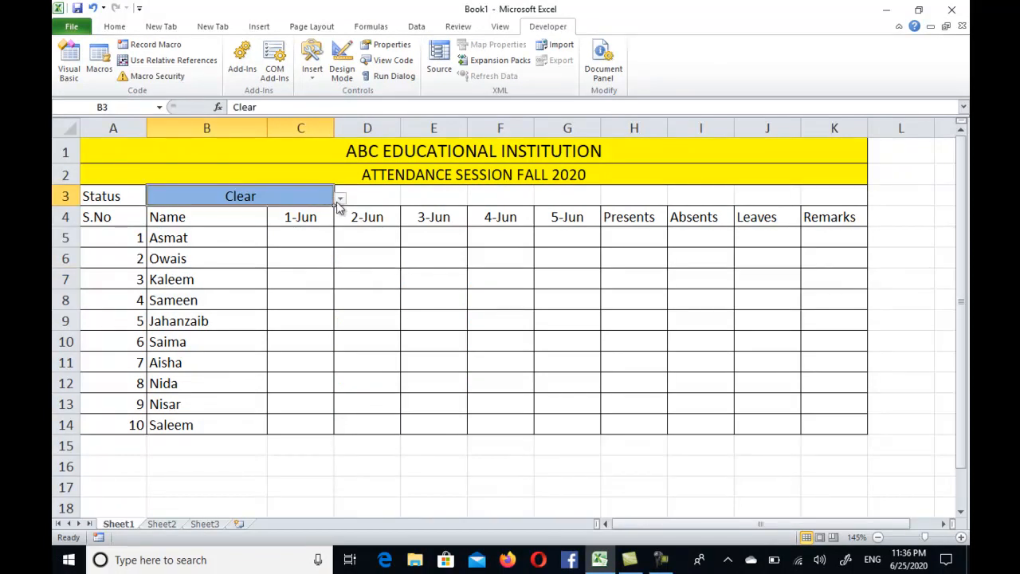
left_click(339, 198)
left_click(301, 229)
Step: Mark absences with A in the 1-Jun column at cells C6, C9 and C11
left_click(319, 298)
left_click(305, 255)
type("A")
key("Return")
key("Down")
key("Down")
type("A")
key("Return")
key("Down")
type("A")
Step: Enter A in cells E9 and E7 of the 3-Jun column and L in cell F7
key("Right")
key("Right")
key("Up")
key("Up")
type("A")
key("Up")
key("Up")
type("A")
key("Right")
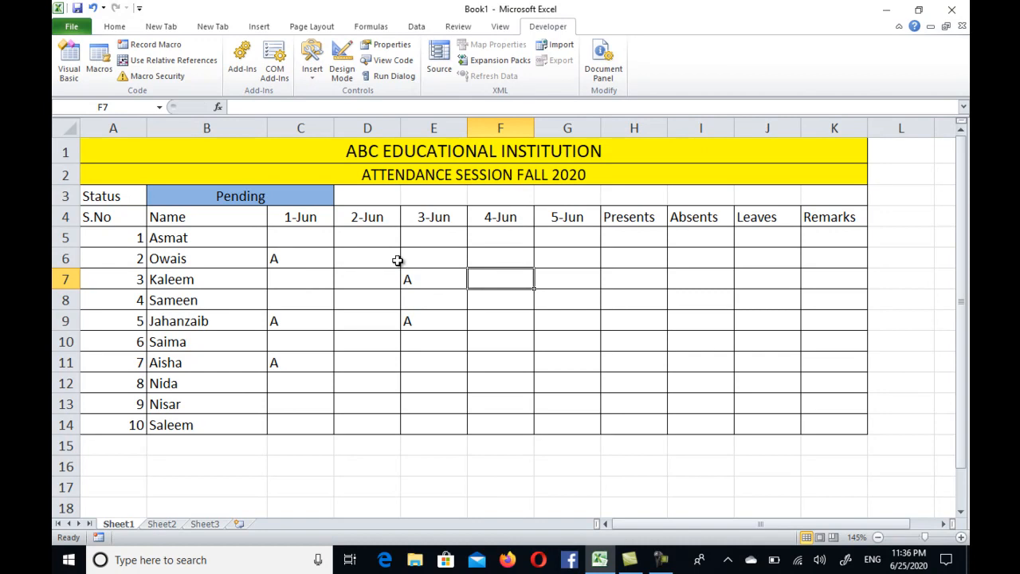
type("L")
key("Right")
key("Right")
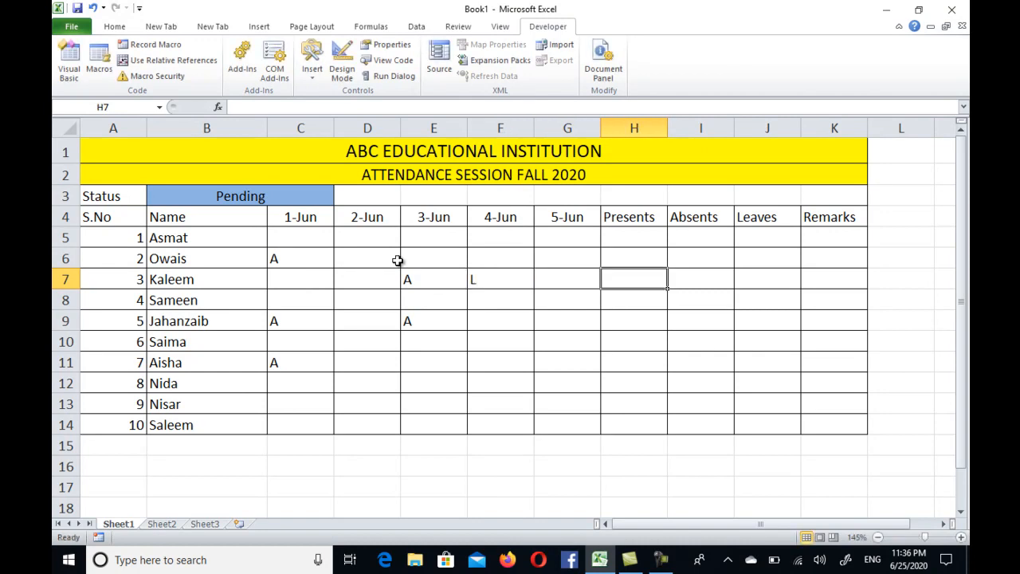
Step: Enter the formula =COUNTIF(C5:G5,"P") in H5 to count the first student's presents
key("Up")
key("Up")
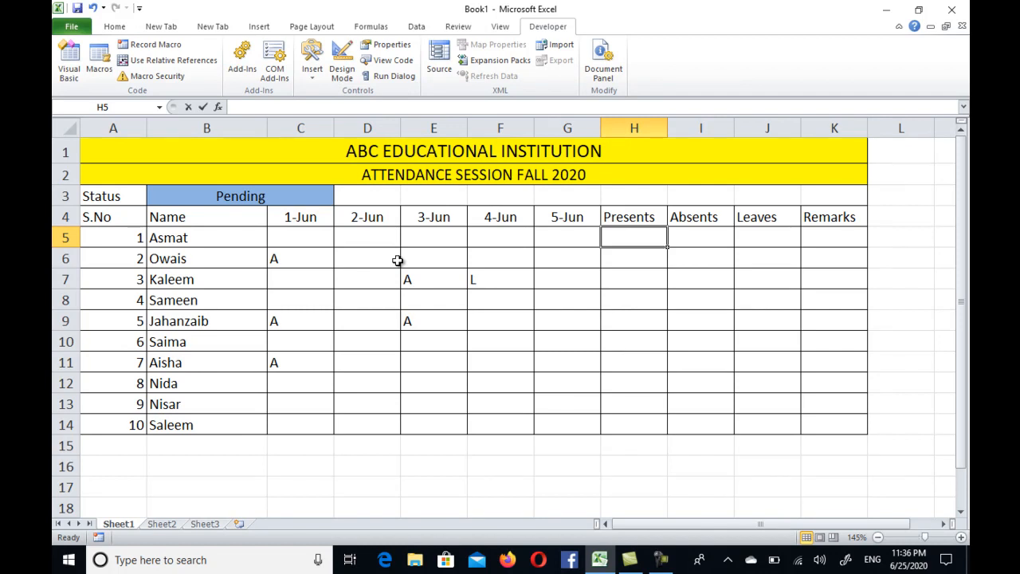
type("=")
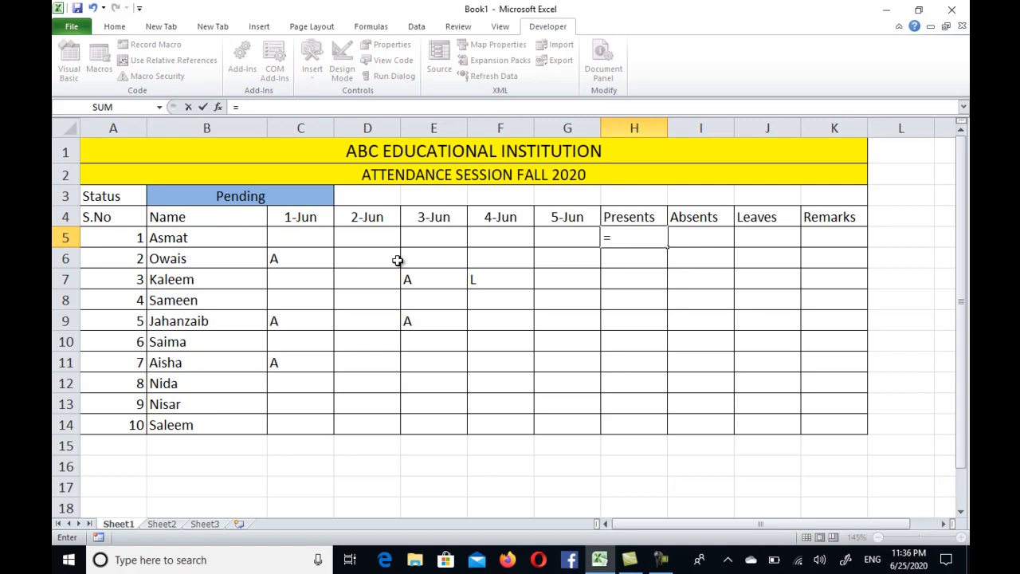
type("countif")
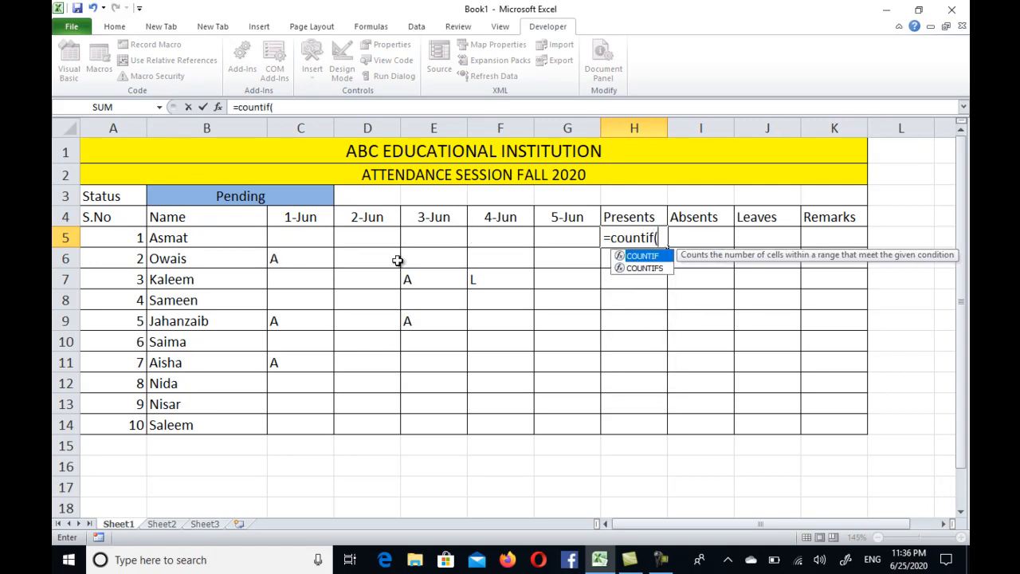
type("(")
left_click_drag(315, 235, 569, 239)
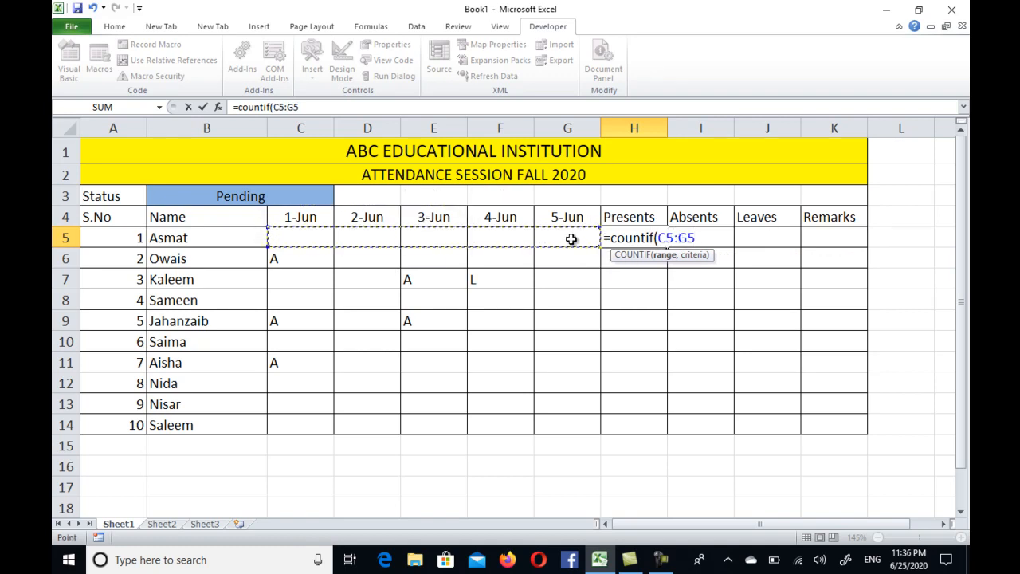
type(",\"P")
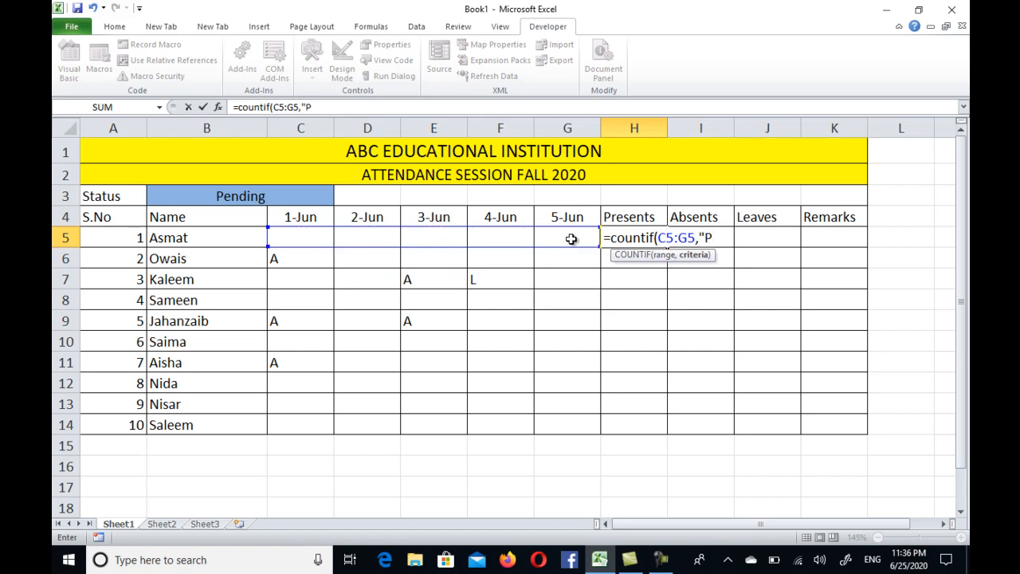
type("\")")
key("Return")
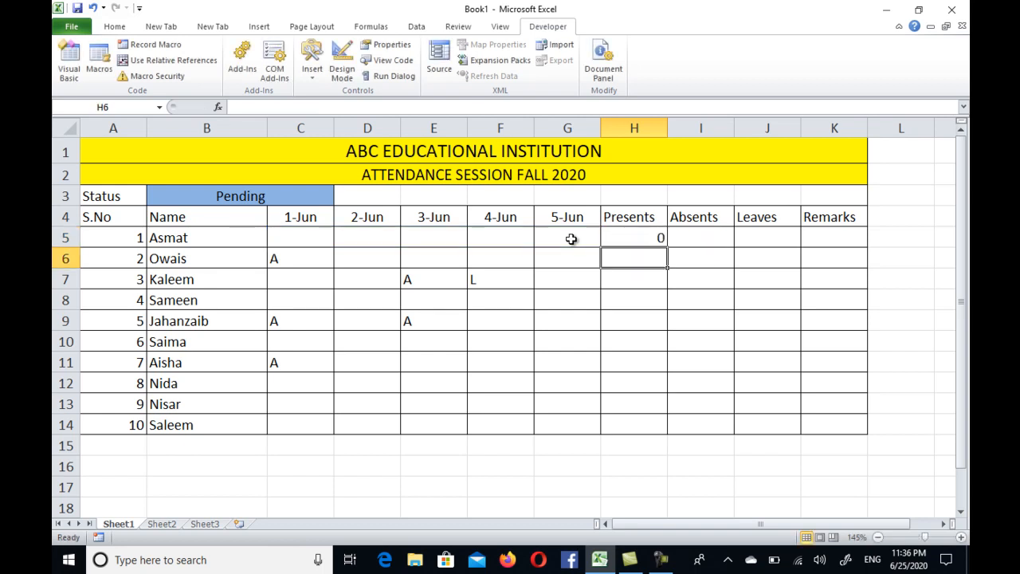
Step: Copy the formula text from H5 into I5 and change its criterion to "A" to count absents
left_click(647, 236)
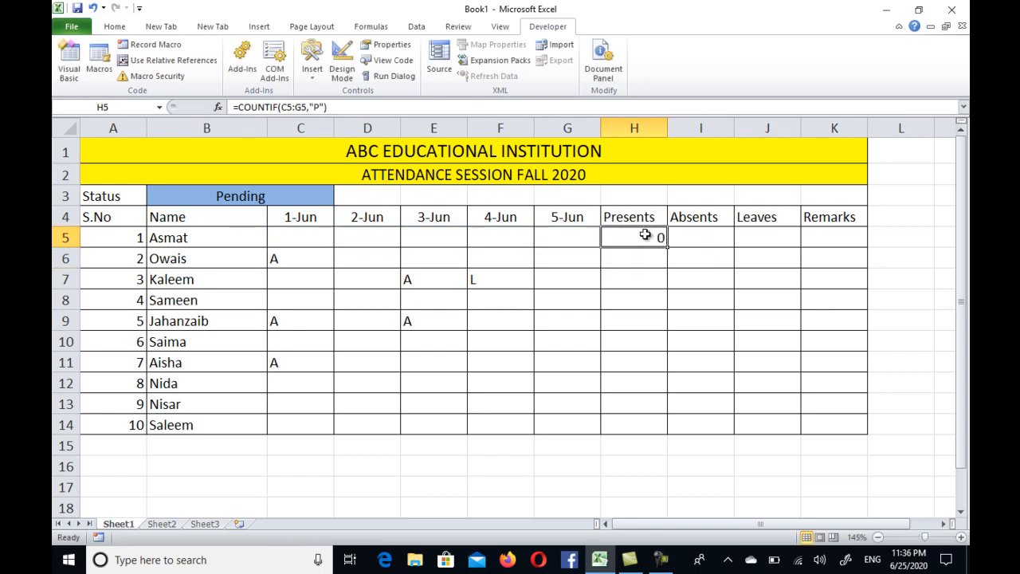
double_click(645, 235)
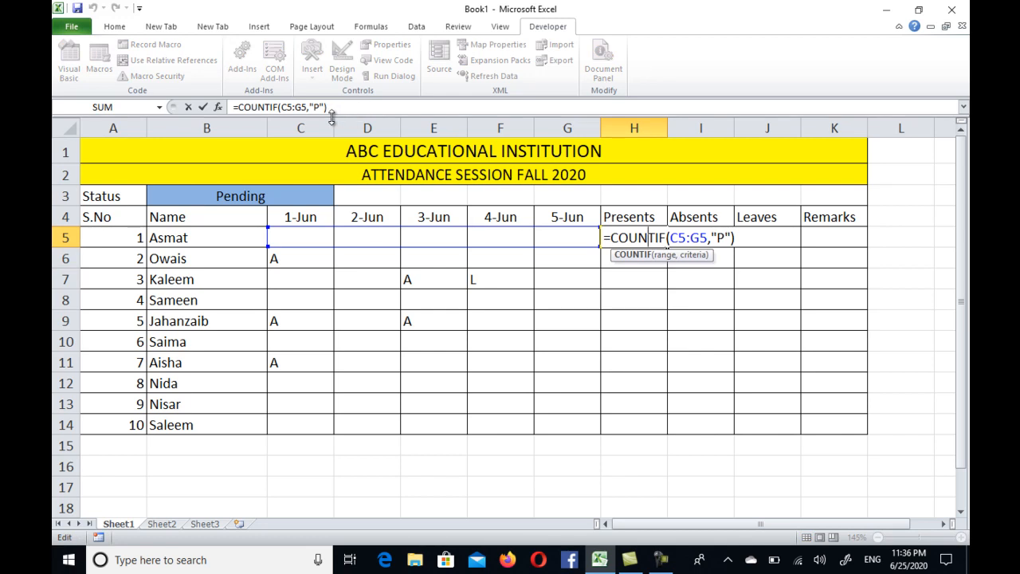
left_click_drag(331, 107, 143, 90)
key("ctrl+c")
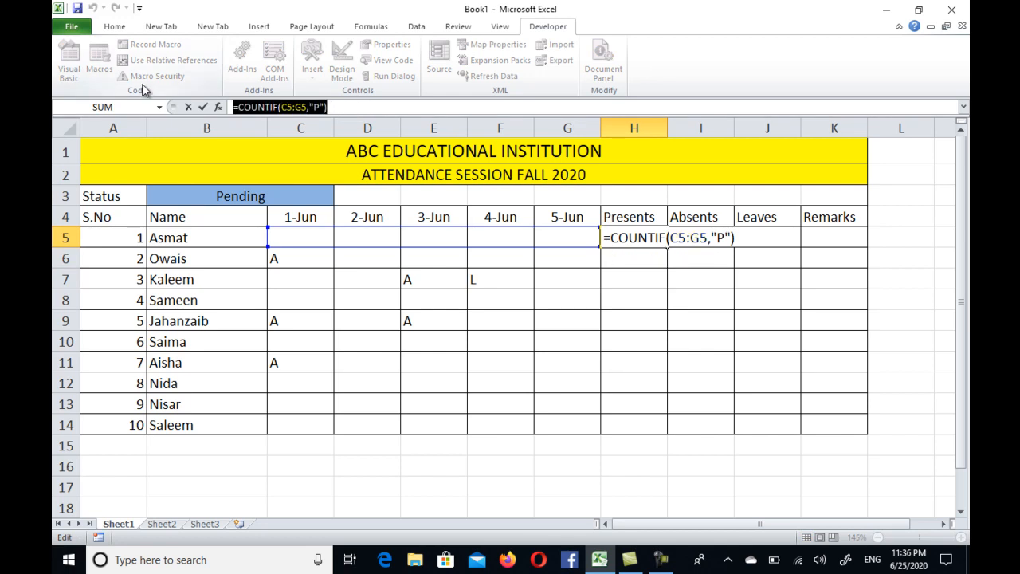
key("Escape")
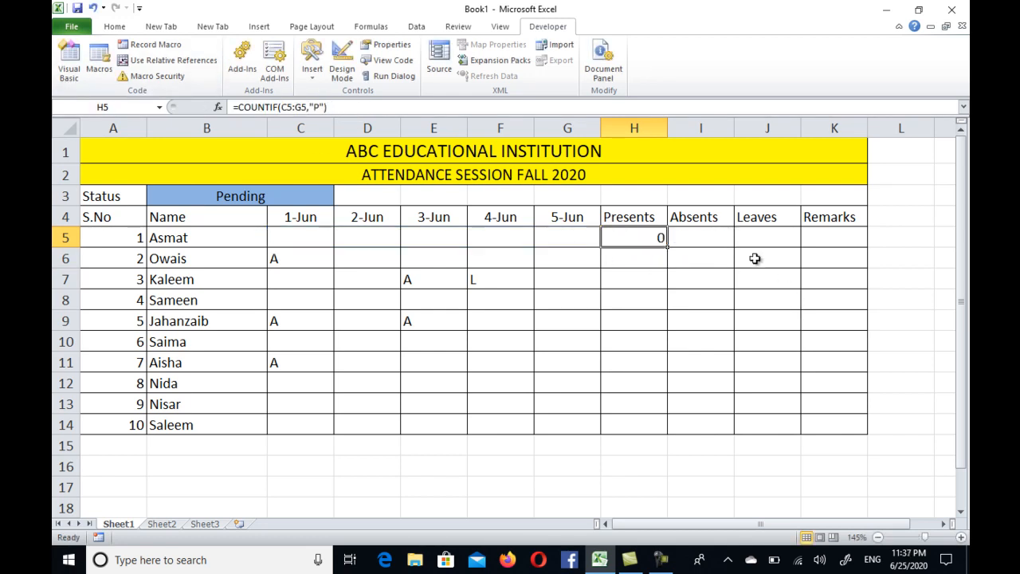
left_click(705, 237)
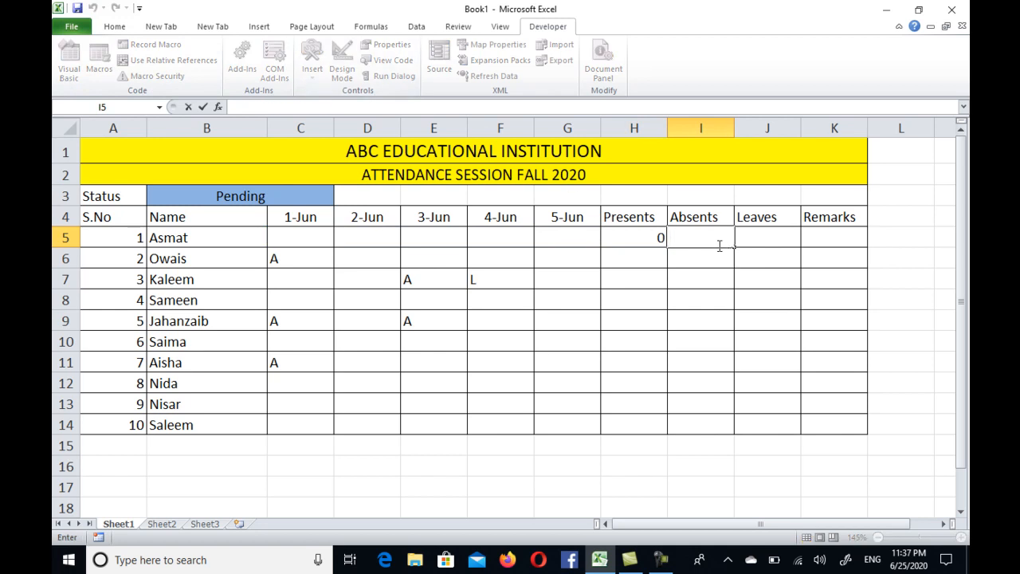
key("ctrl+v")
key("ctrl+Return")
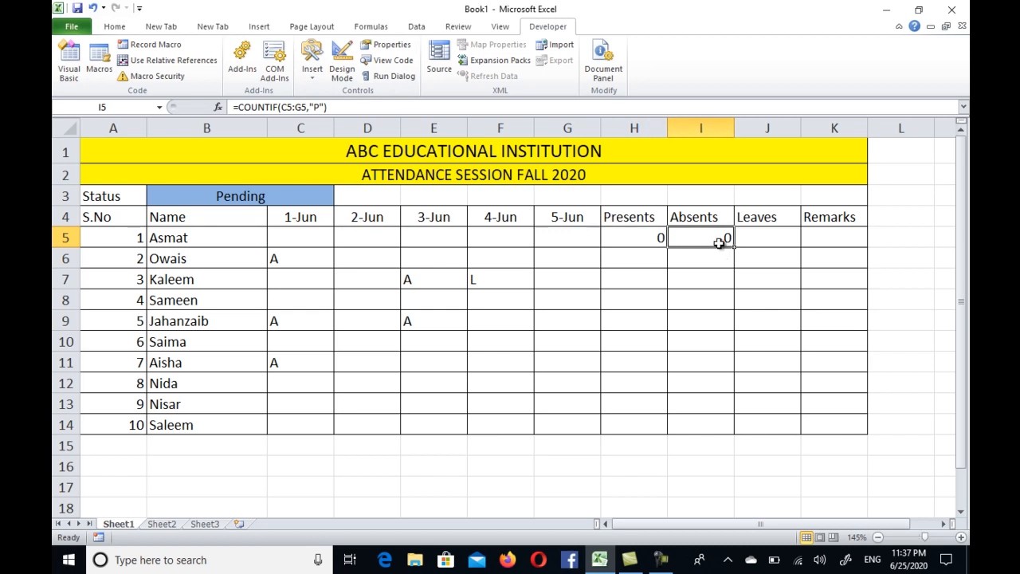
double_click(719, 240)
left_click(790, 237)
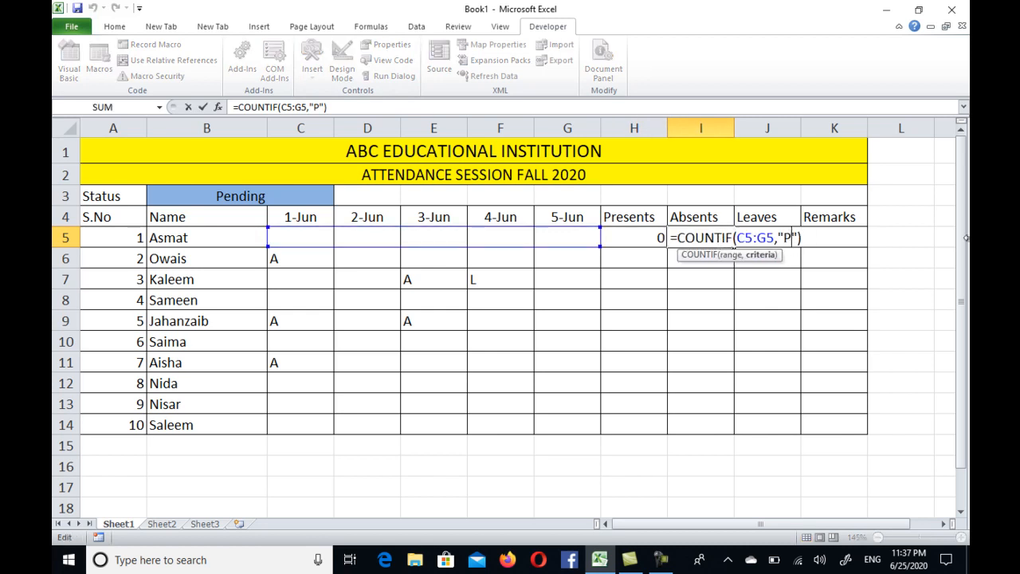
key("BackSpace")
type("A")
left_click(661, 311)
Step: Reuse the copied formula in J5 with the criterion "L", and fill the H5:J5 formulas down to row 14
double_click(779, 235)
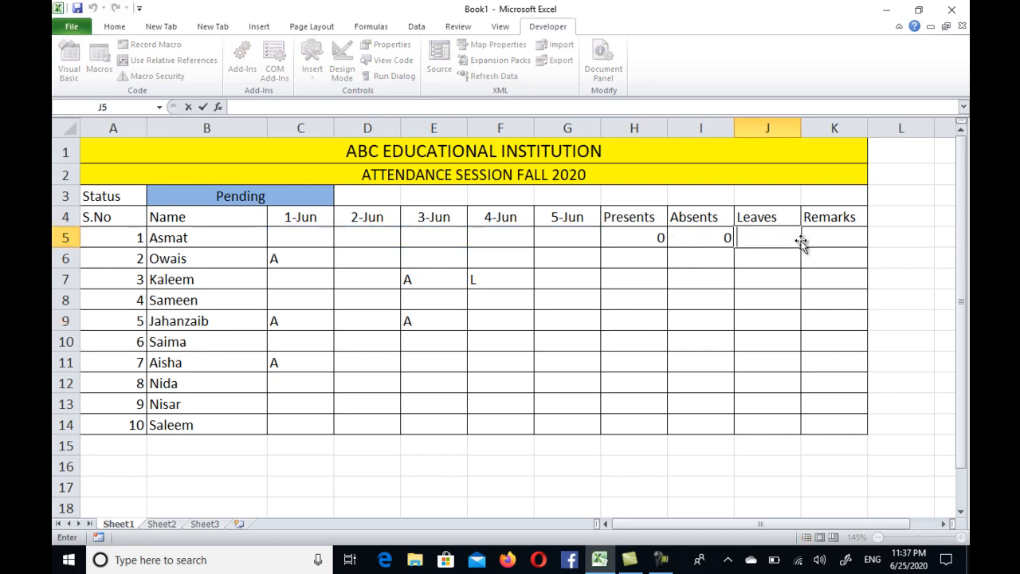
key("ctrl+v")
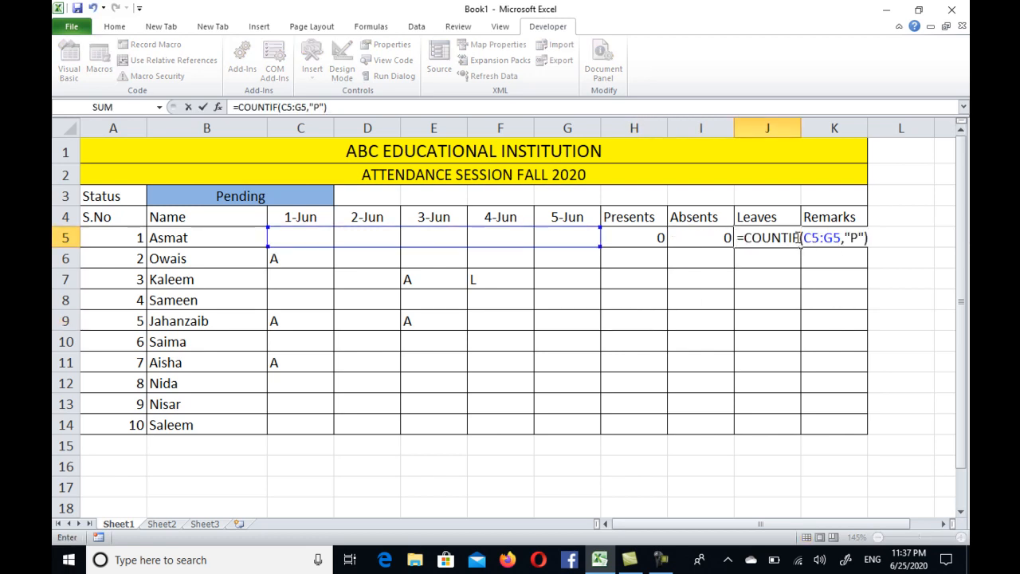
left_click(851, 236)
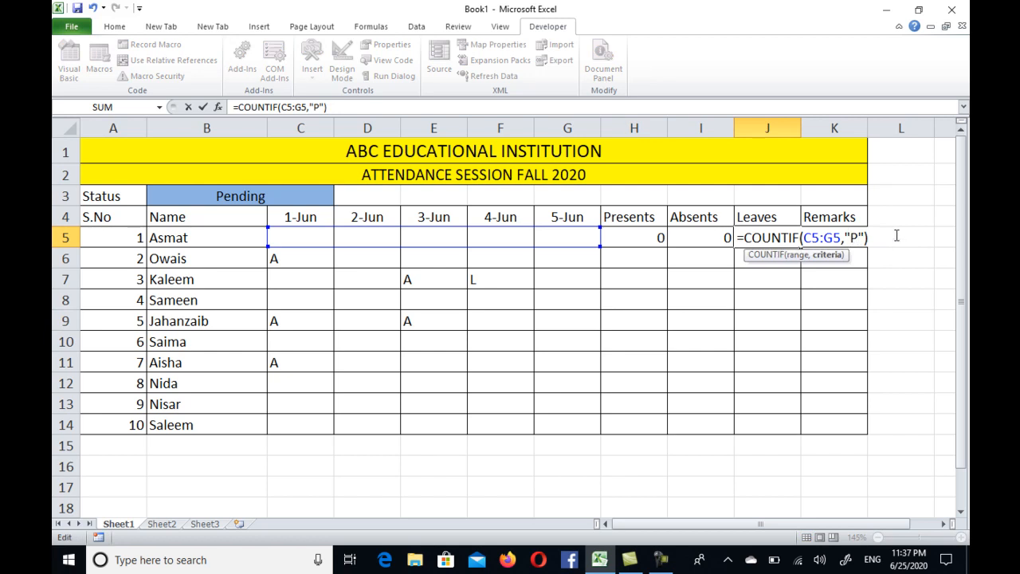
key("BackSpace")
type("L")
left_click(742, 341)
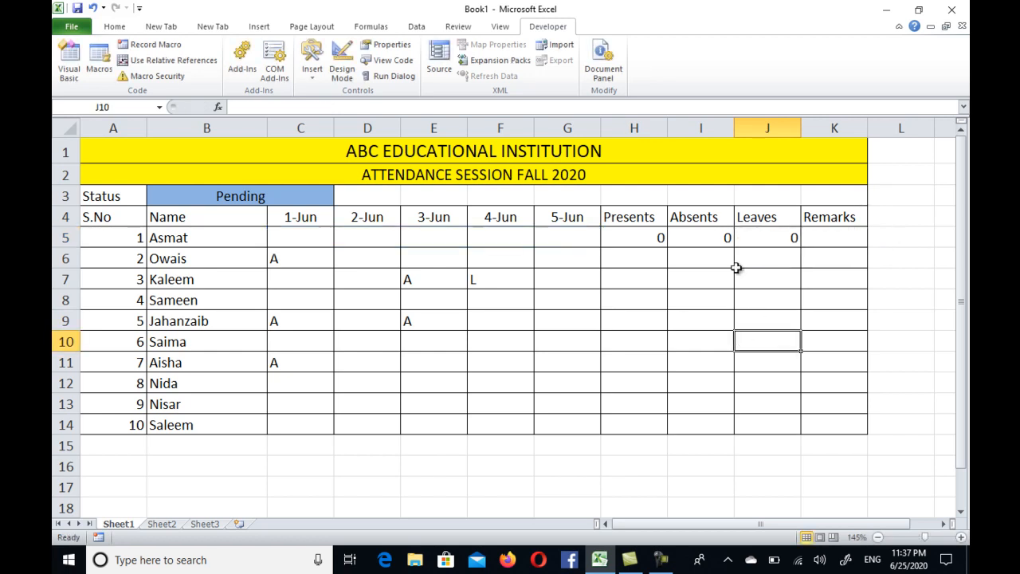
left_click_drag(660, 236, 795, 431)
left_click(836, 276)
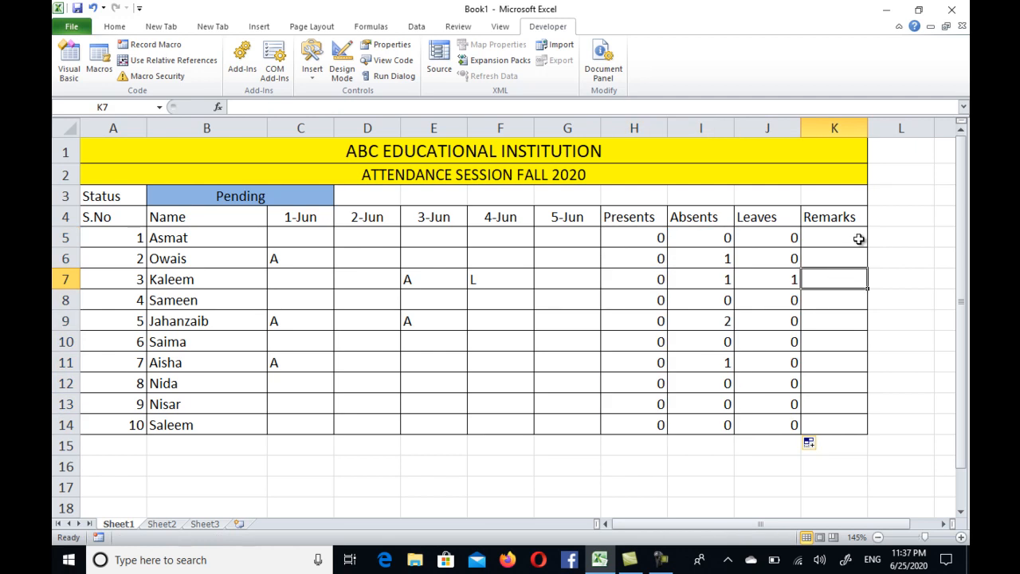
Step: Enter =IF(G5<=2,"Low","Ok") in K5 under Remarks and fill it down to K14
left_click(837, 239)
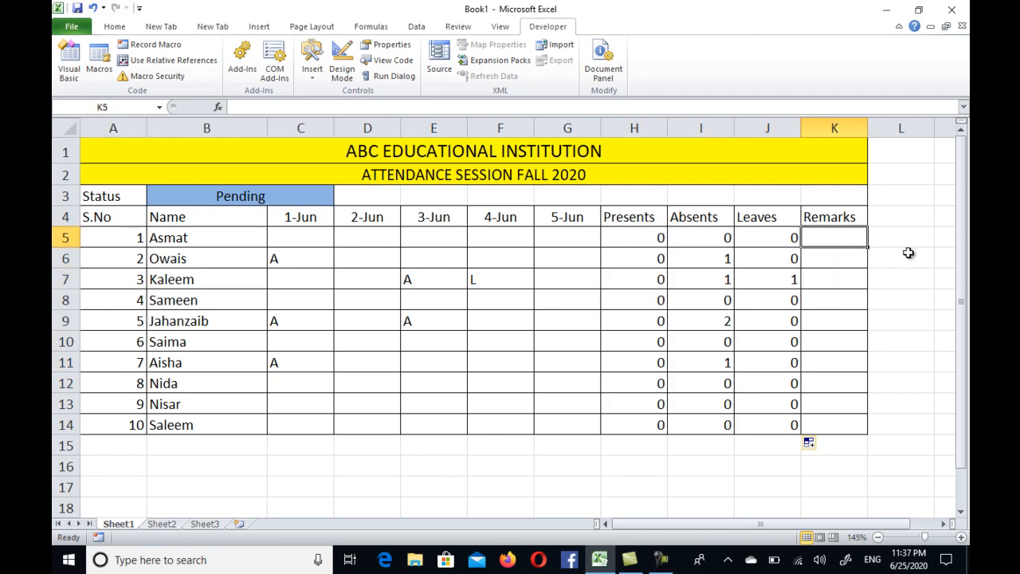
type("=")
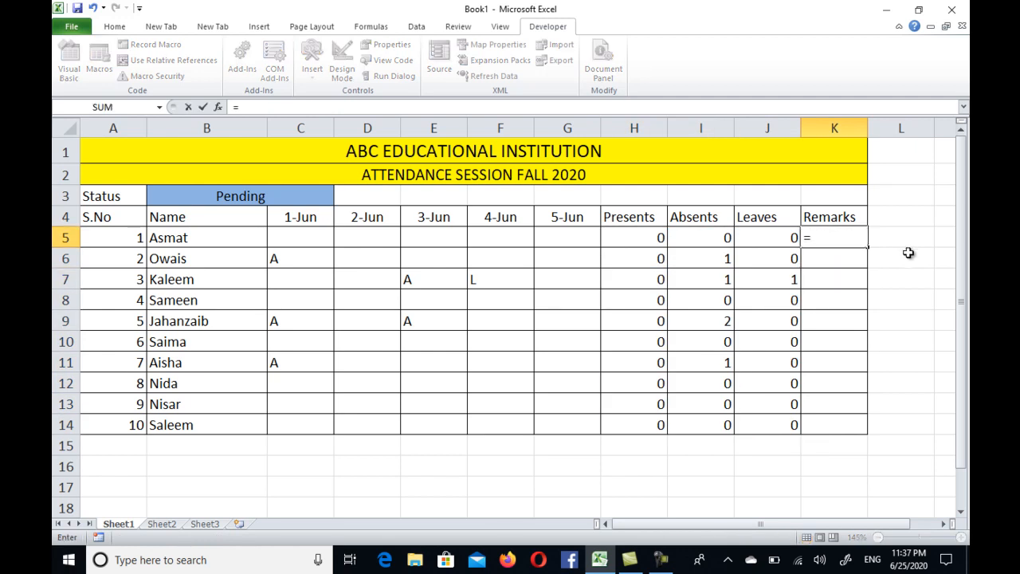
type("if")
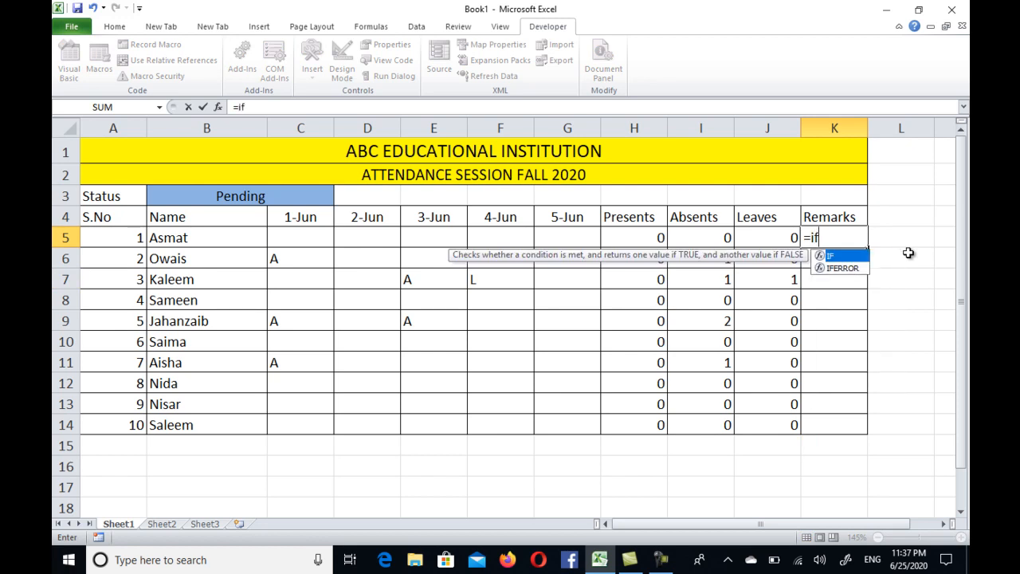
type("(")
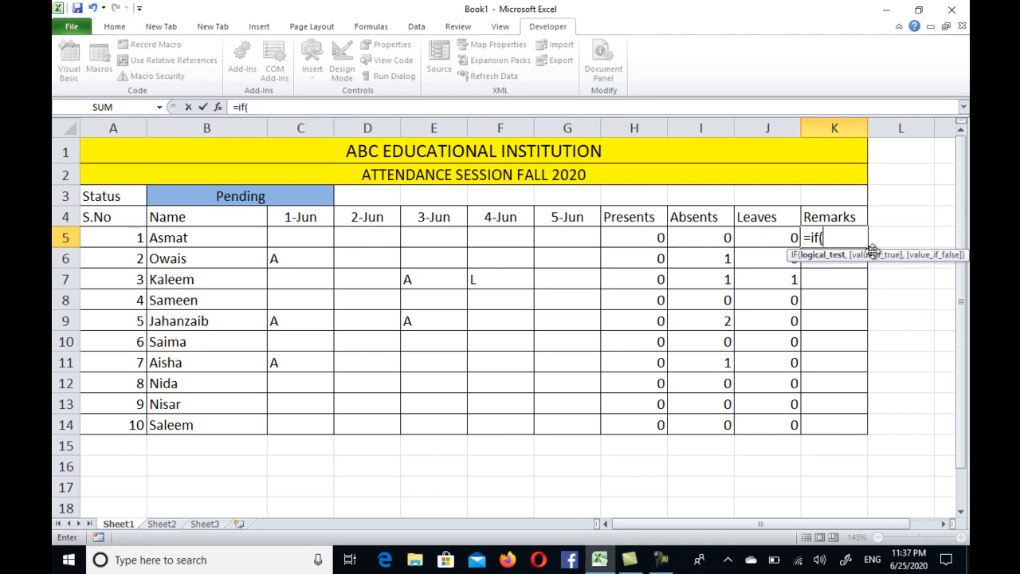
type("G5<+")
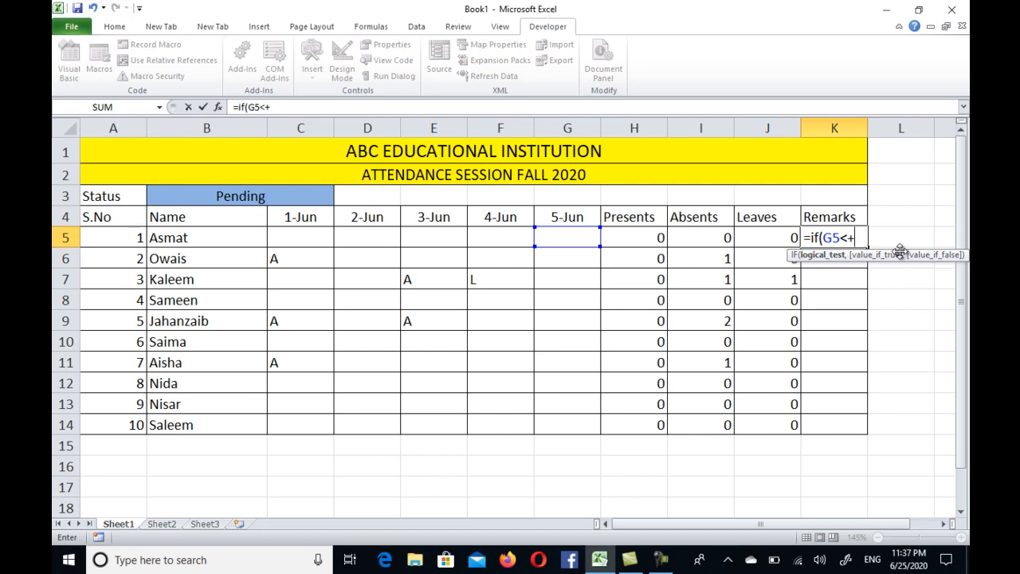
type("2")
key("BackSpace")
type("2,\"Lo")
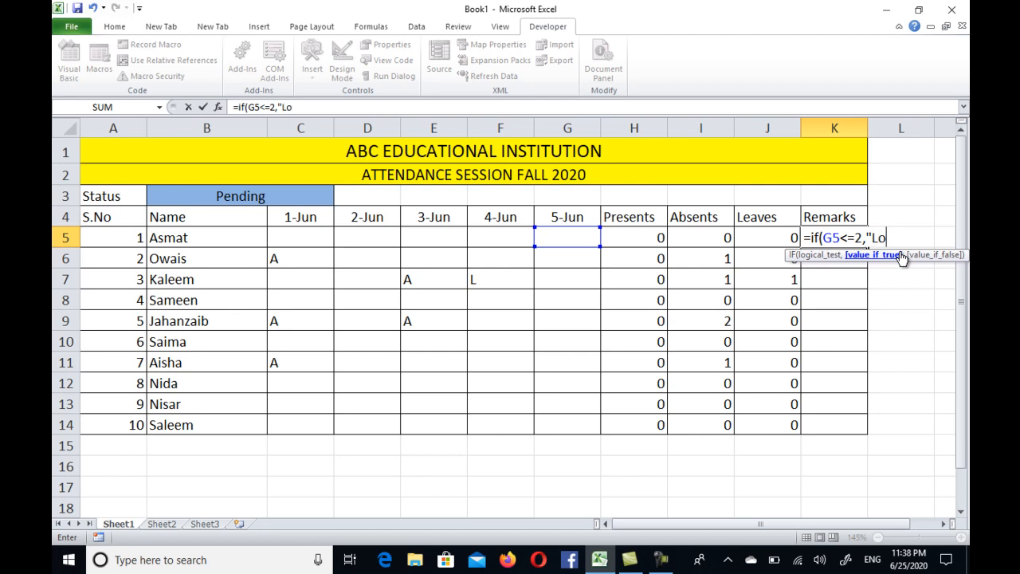
type("w\",\"Ok\")")
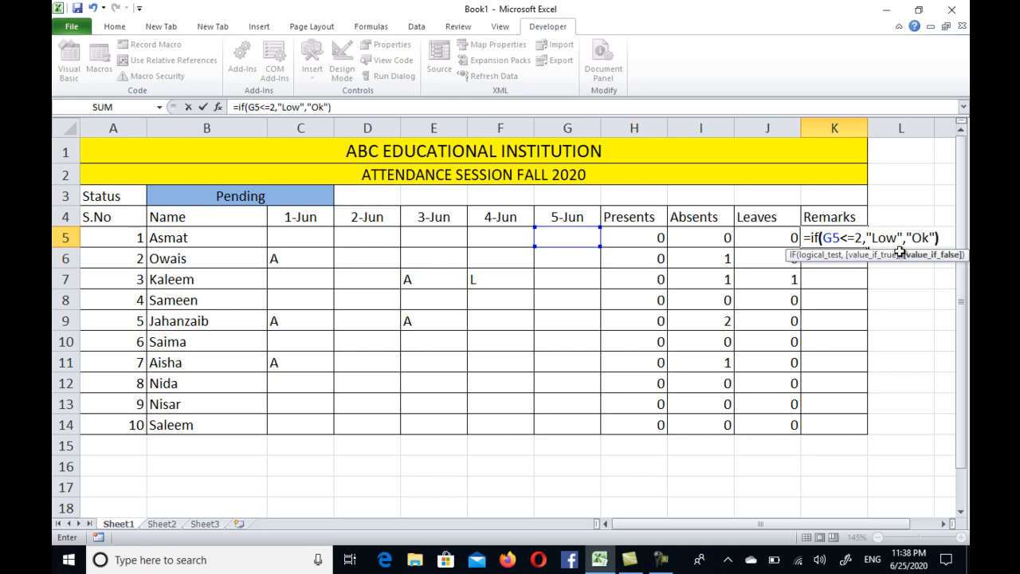
key("Return")
left_click(837, 231)
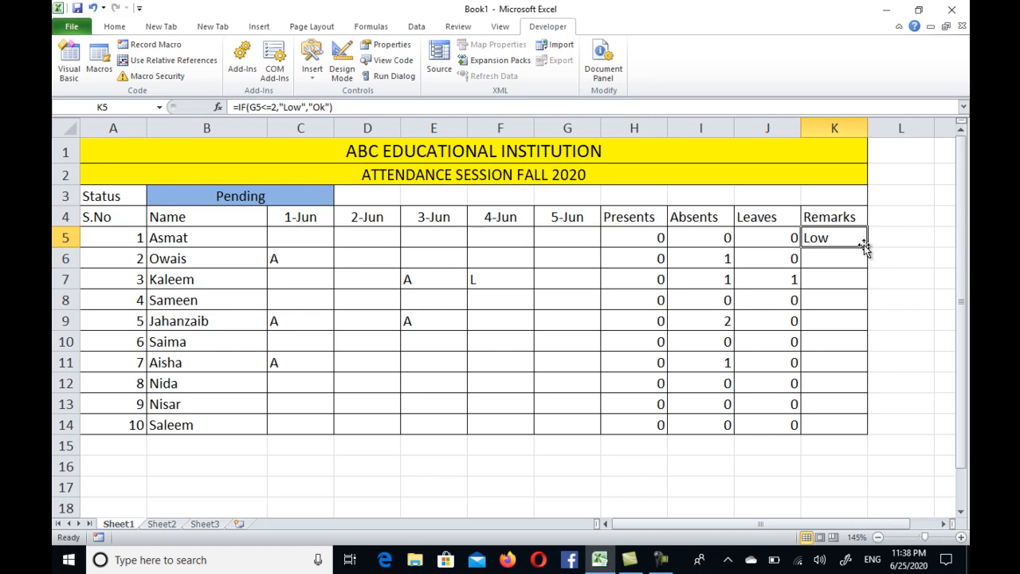
left_click_drag(867, 247, 869, 432)
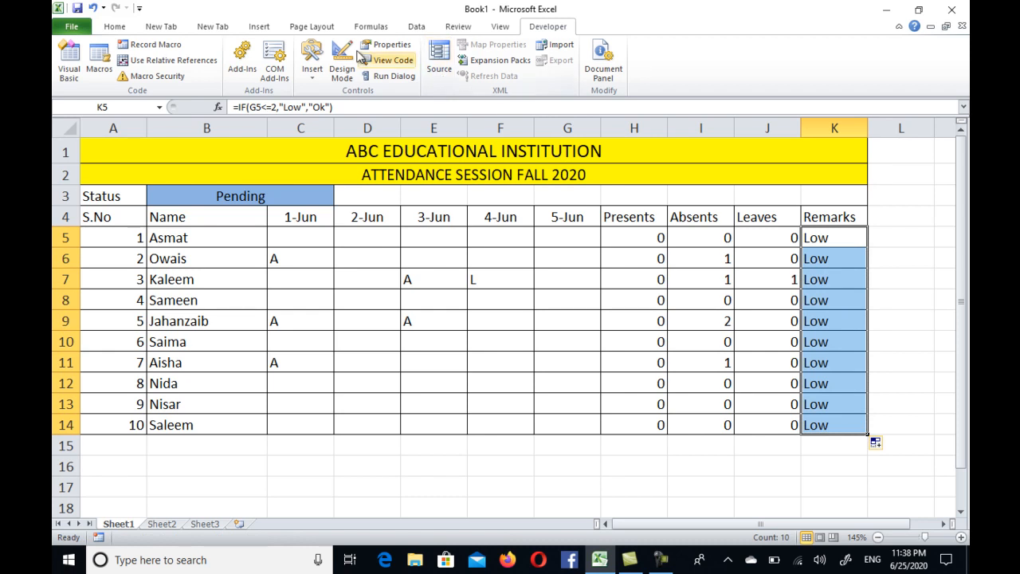
Step: Conditionally format K5:K14 so cells equal to "Low" get Light Red Fill with Dark Red Text
left_click(119, 28)
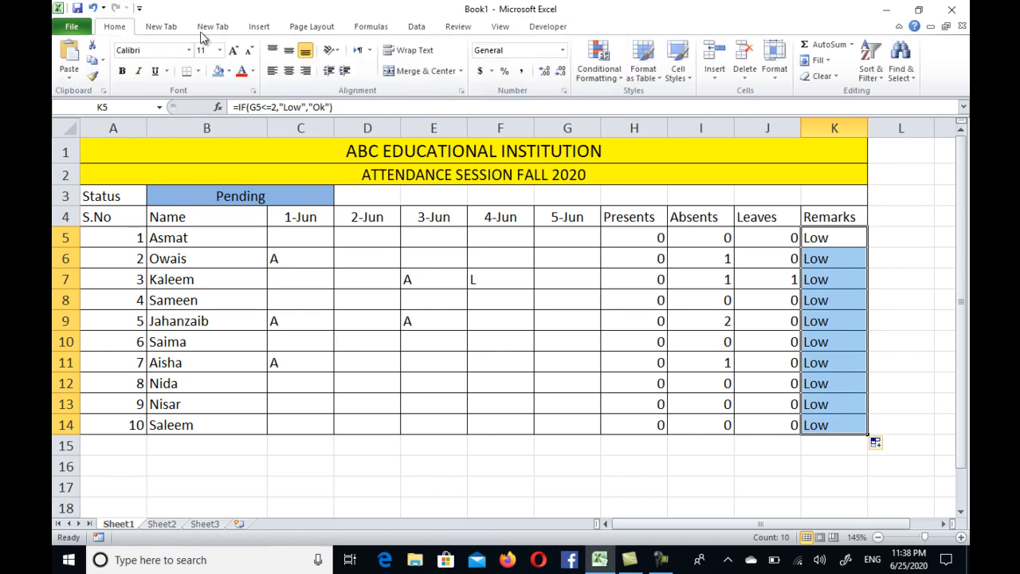
left_click(599, 64)
mouse_move(566, 109)
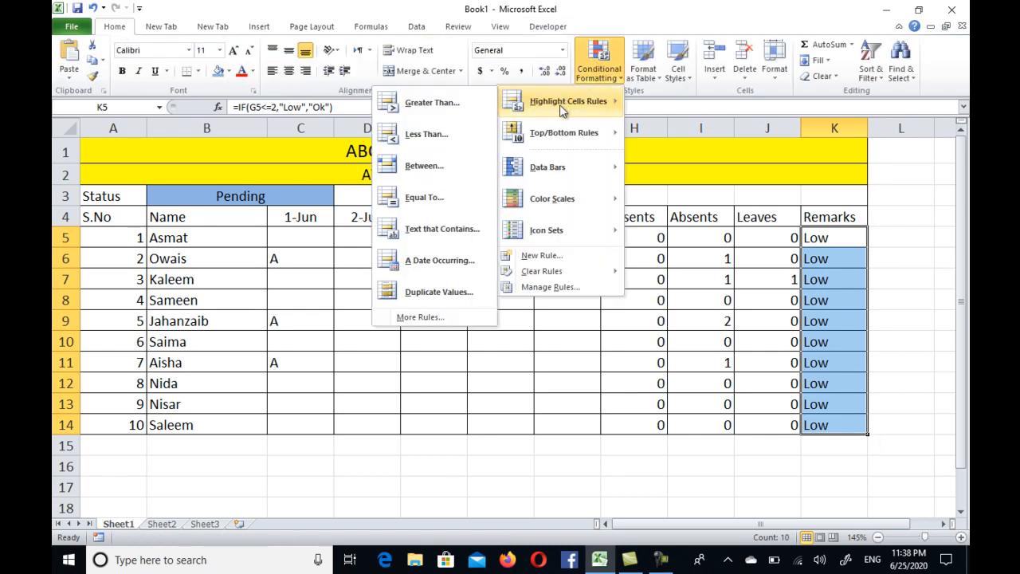
left_click(429, 197)
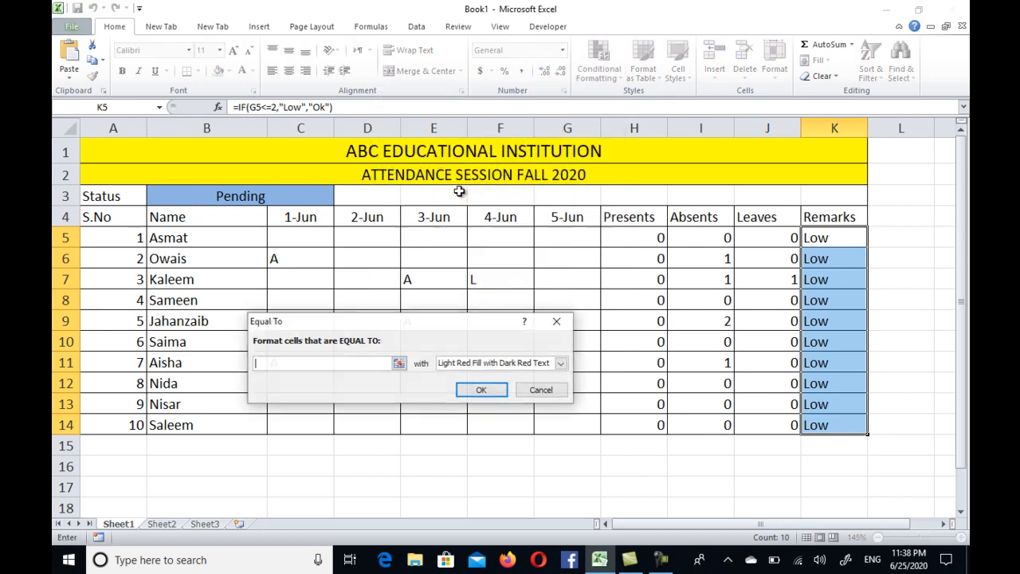
type("ow")
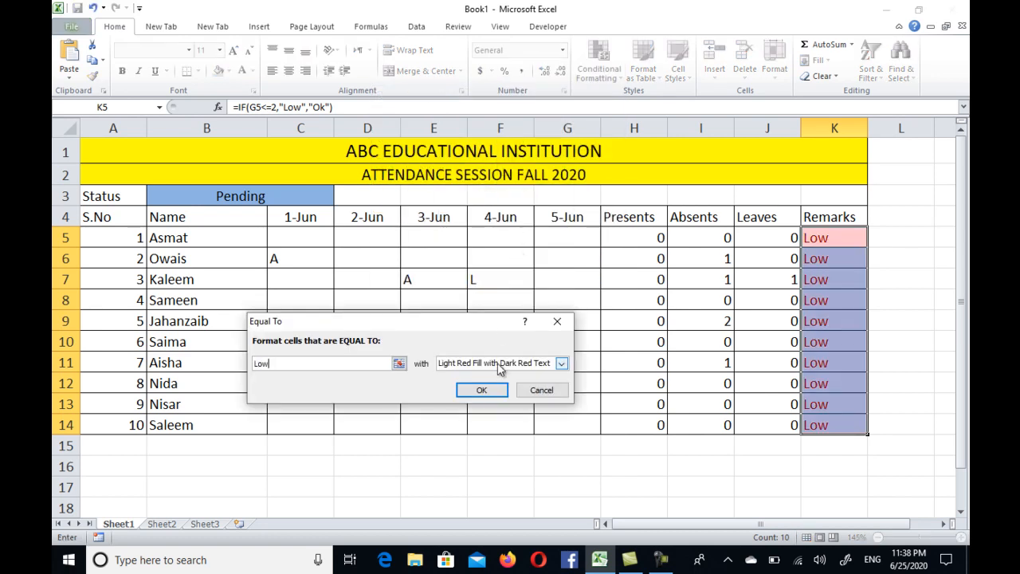
left_click(482, 390)
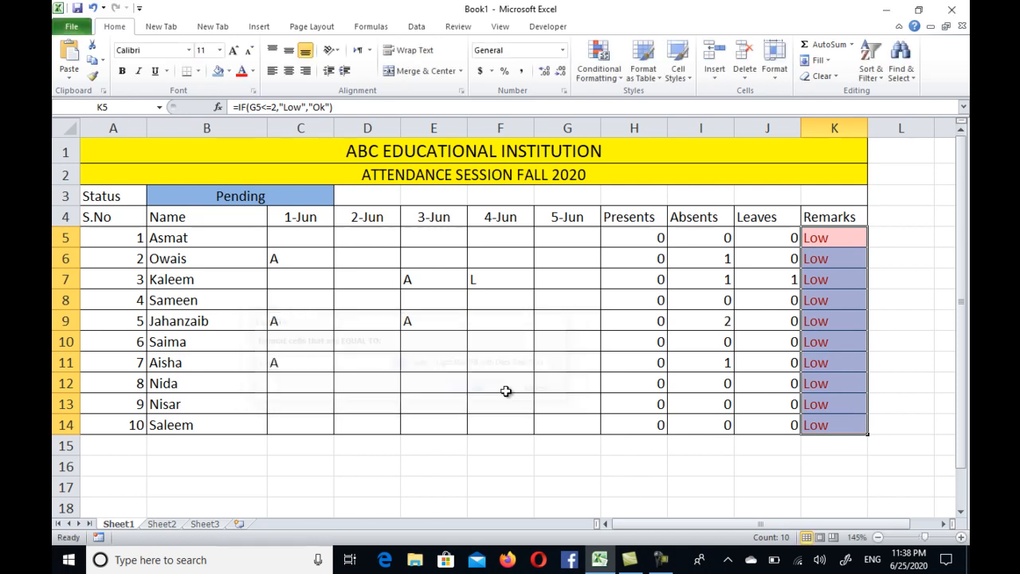
left_click(756, 405)
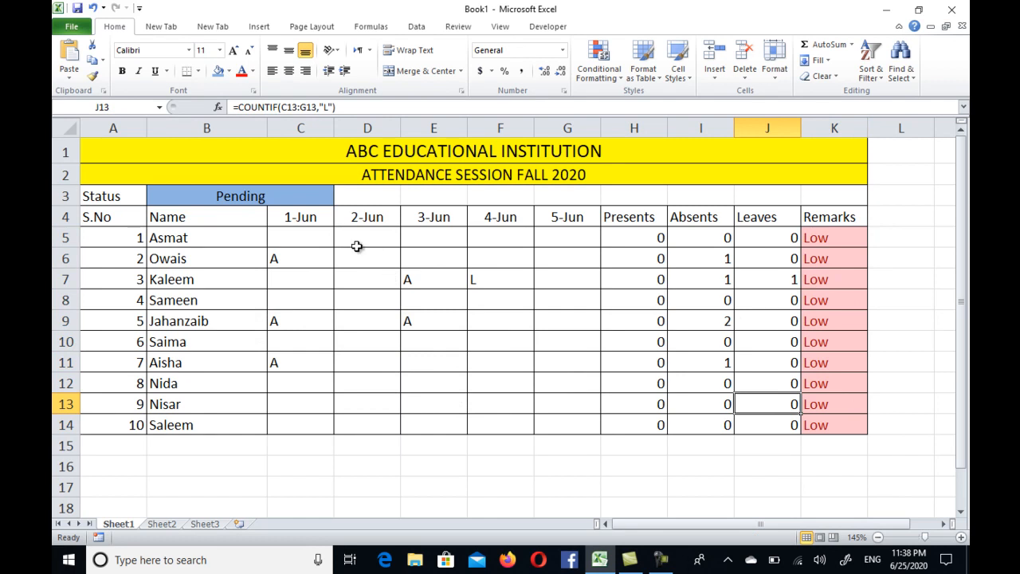
Step: Set the status in B3 to Updated to fill the blank attendance cells with P
left_click(319, 195)
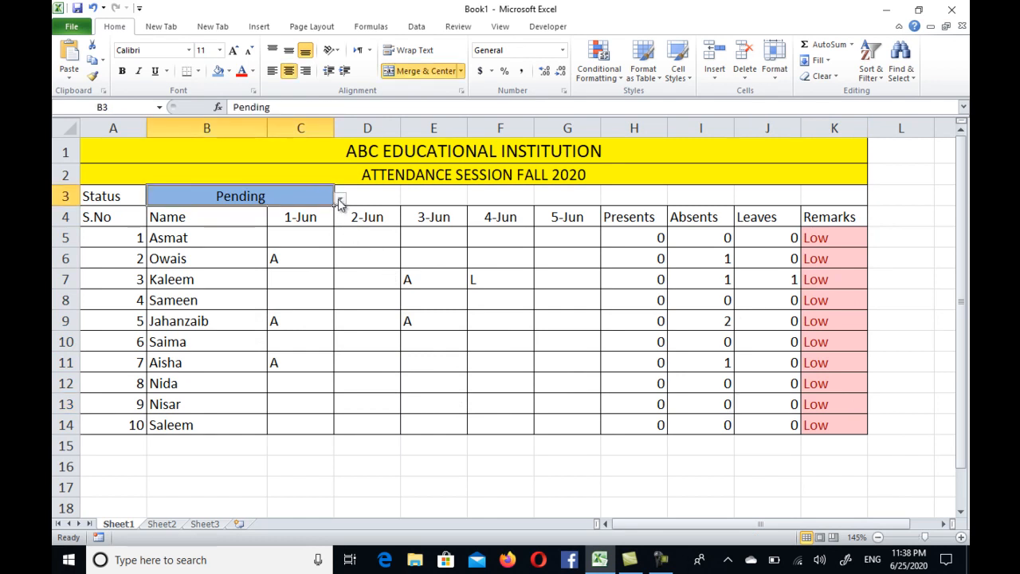
left_click(339, 198)
left_click(288, 214)
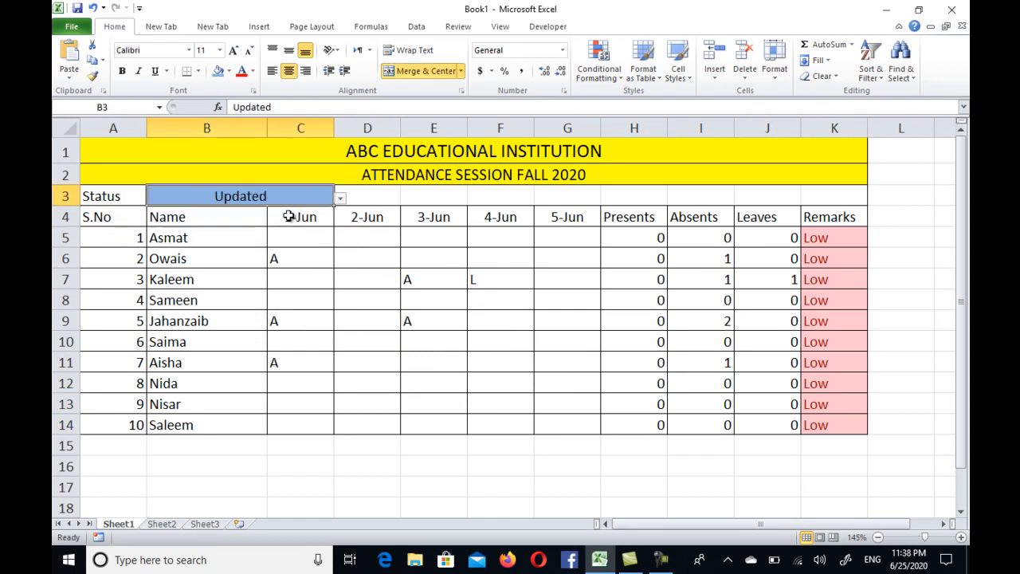
left_click(241, 286)
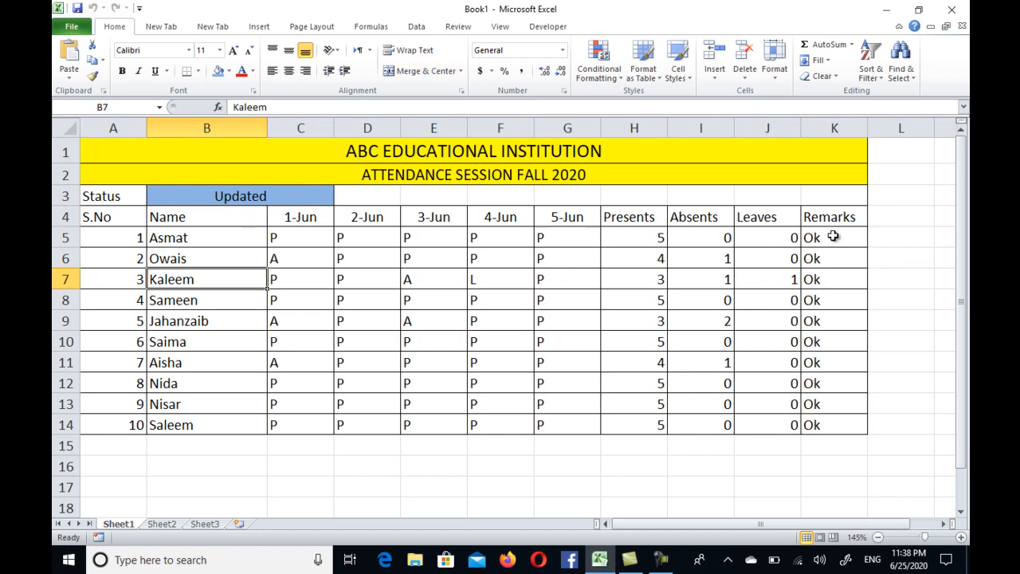
Step: Centre the student rows A5:K14 horizontally and vertically, and make their text bold
left_click_drag(844, 237, 98, 416)
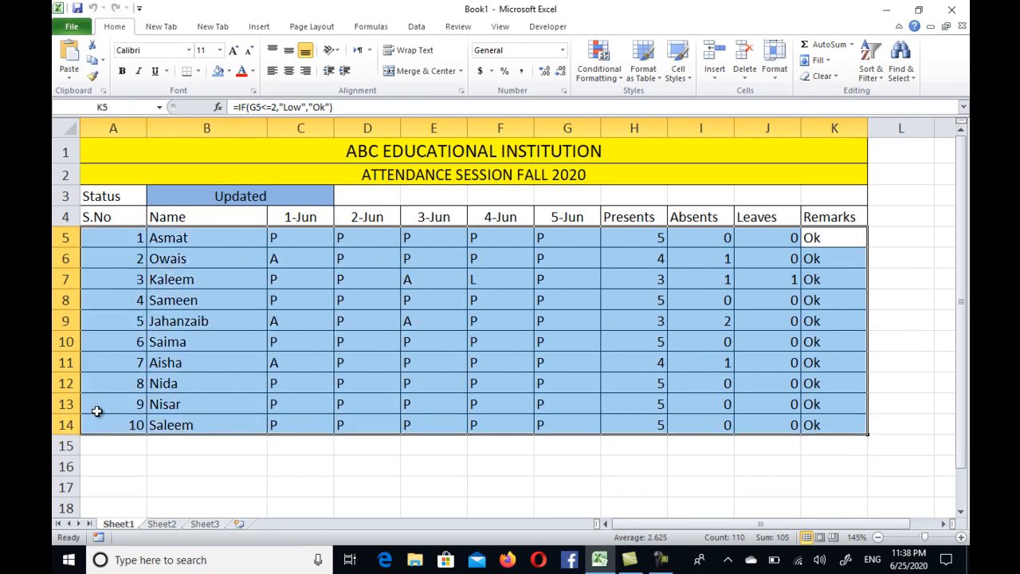
left_click(289, 70)
left_click(289, 52)
left_click(123, 71)
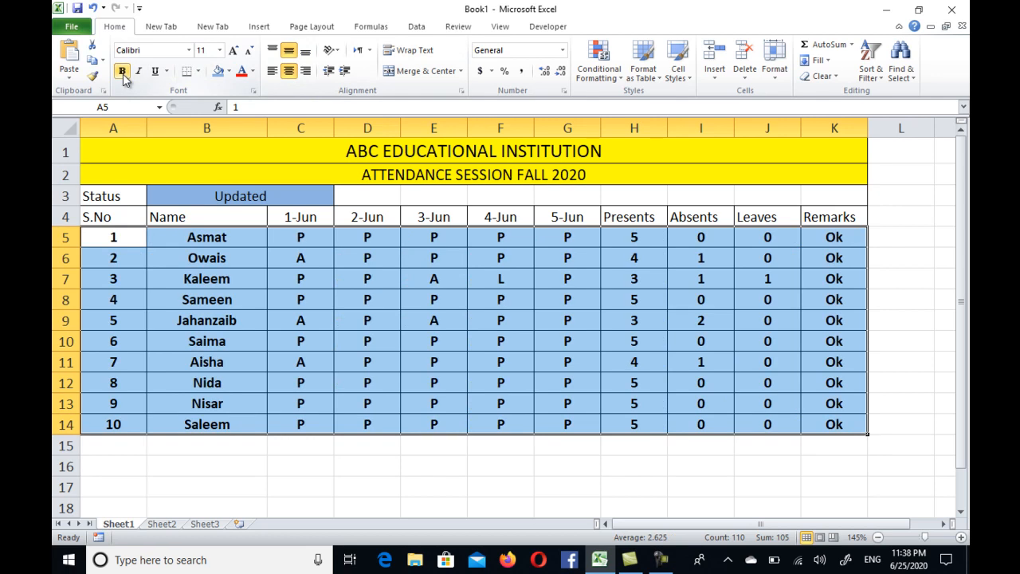
left_click(554, 363)
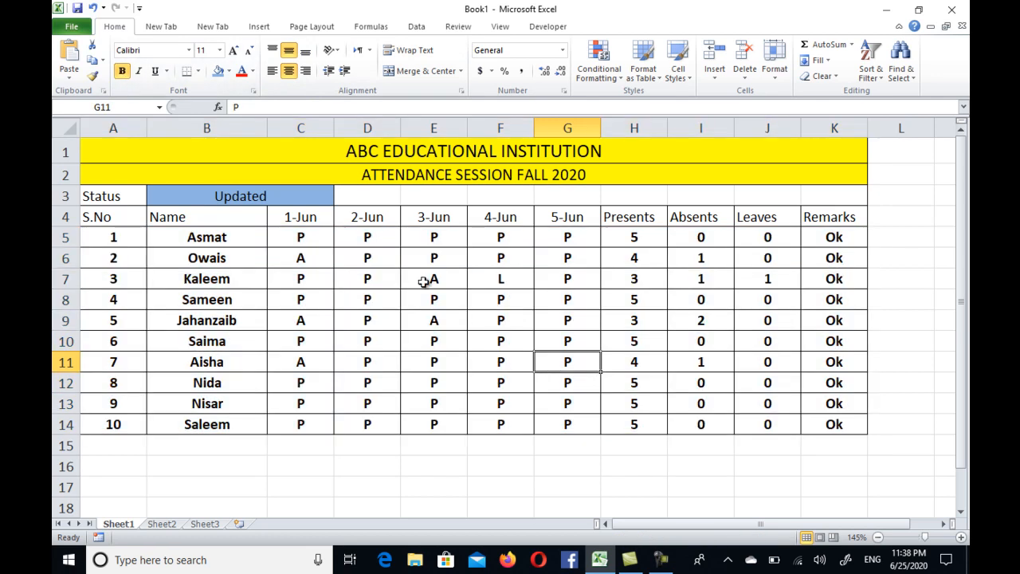
left_click(392, 293)
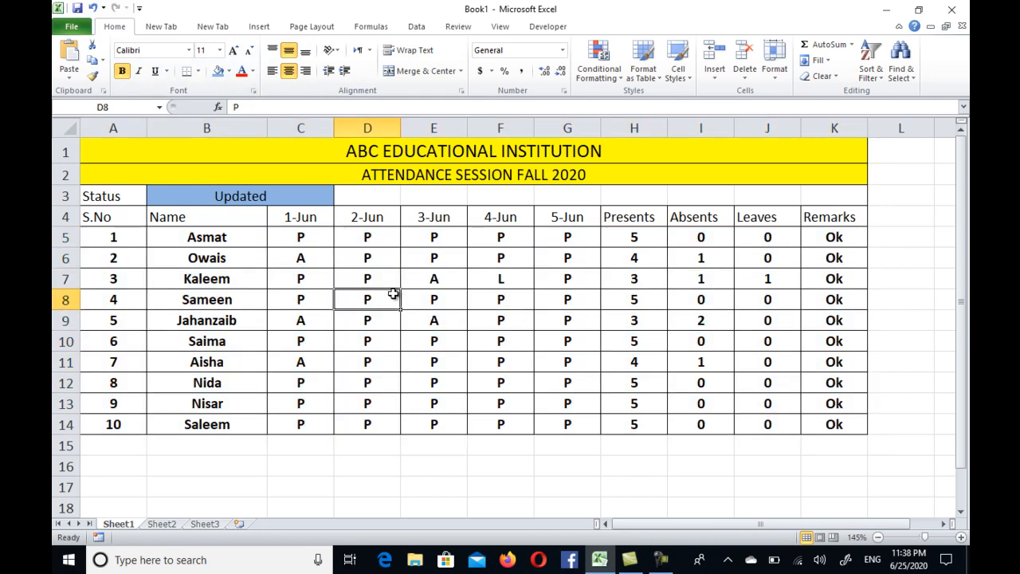
Step: Set the status in B3 to Clear to empty all attendance marks in the date columns
left_click(301, 199)
left_click(339, 198)
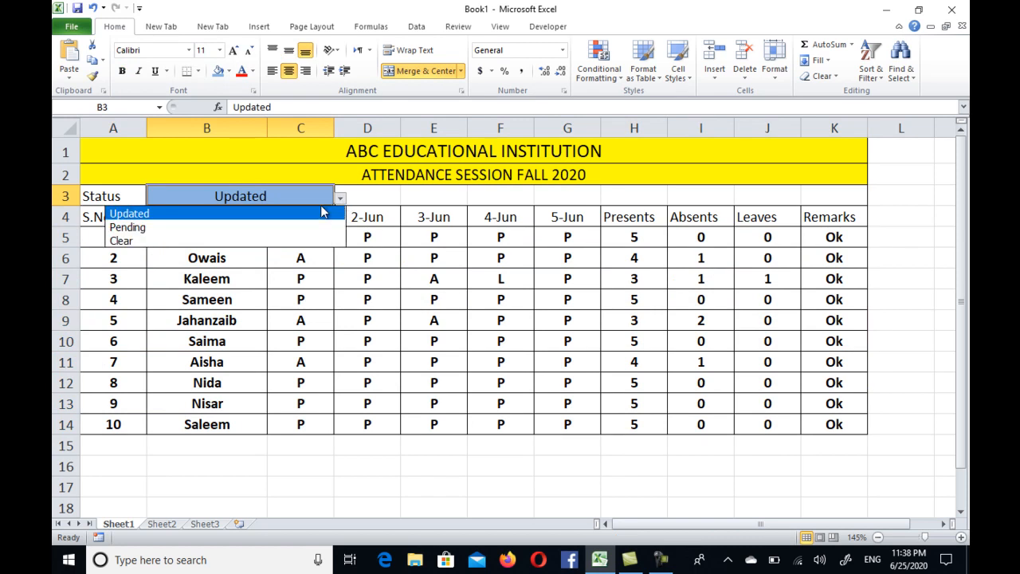
left_click(267, 239)
left_click(306, 293)
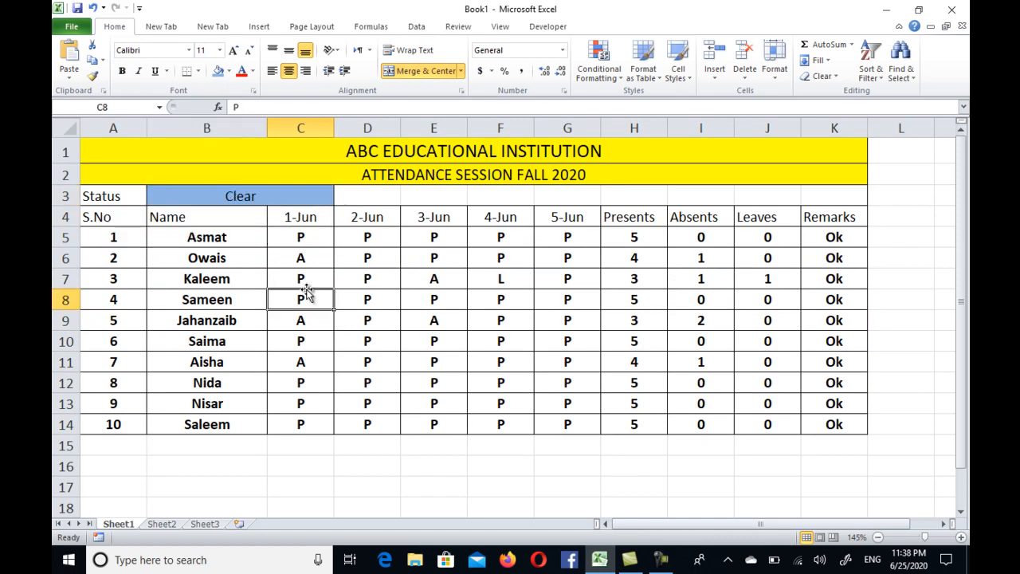
left_click(477, 264)
left_click(303, 243)
Step: Change the status in B3 to Pending before entering new attendance marks
left_click(309, 193)
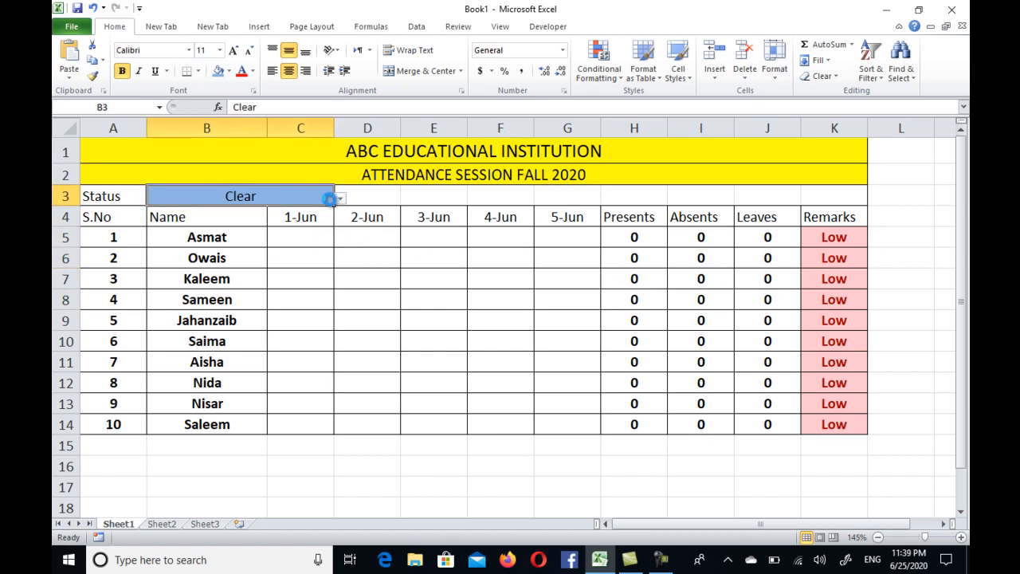
left_click(339, 199)
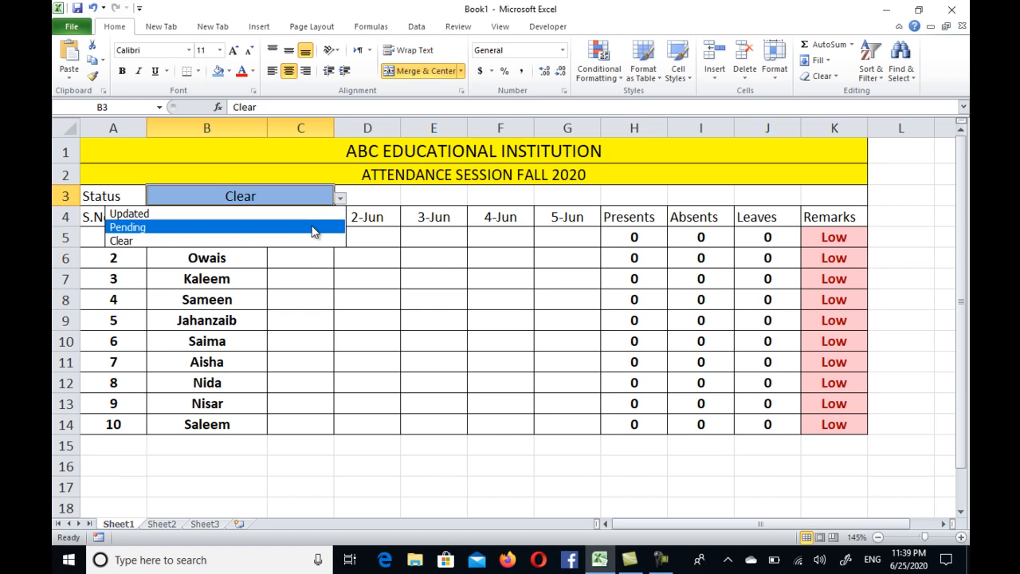
left_click(311, 227)
Step: Enter A for 1-Jun in C6, C9 and C12, and L for 2-Jun in D10
left_click(296, 258)
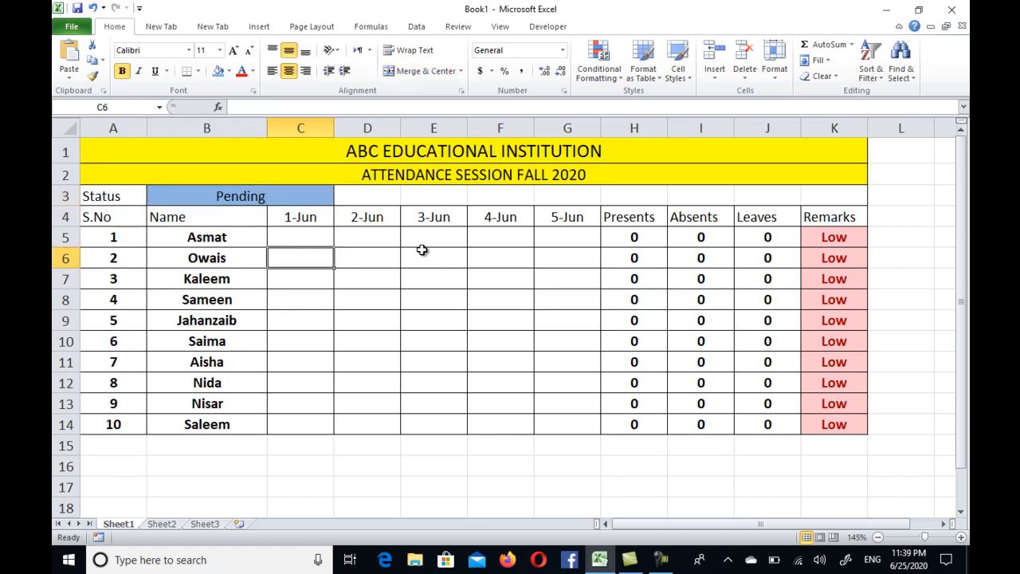
type("A")
key("Return")
key("Down")
key("Down")
type("A")
key("Return")
key("Down")
key("Down")
type("A")
key("Right")
key("Up")
key("Up")
type("L")
Step: Enter the 3-Jun marks: A in E7 and E10, and L in E12
key("Right")
key("Up")
Step: Enter A for 4-Jun in F9, and L for 5-Jun in G9 and G12
key("Up")
key("Up")
type("A")
key("Return")
key("Down")
key("Down")
type("A")
key("Return")
key("Down")
type("L")
key("Right")
key("Up")
key("Up")
key("Up")
type("A")
key("Right")
type("L")
key("Return")
key("Down")
key("Down")
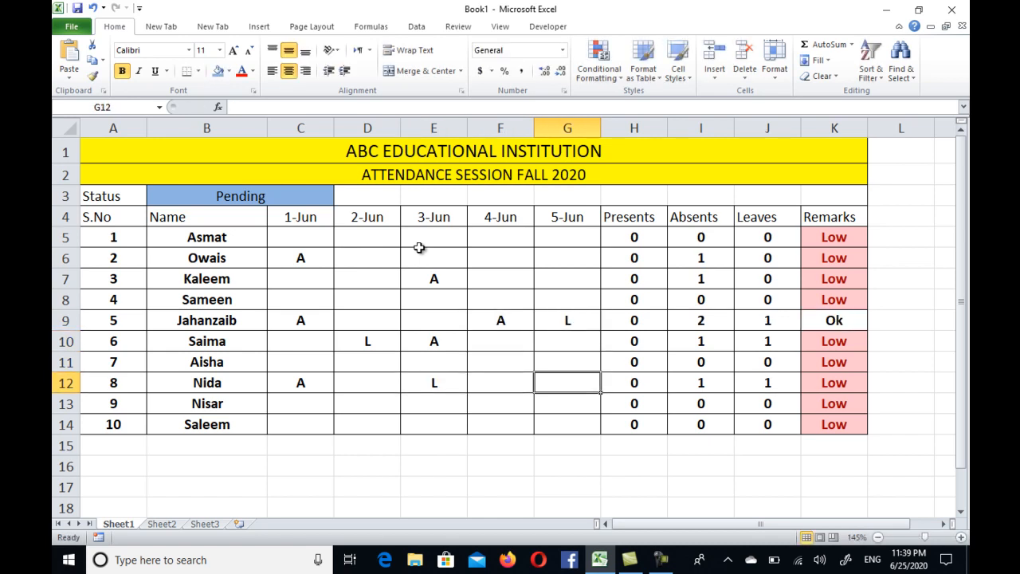
type("L")
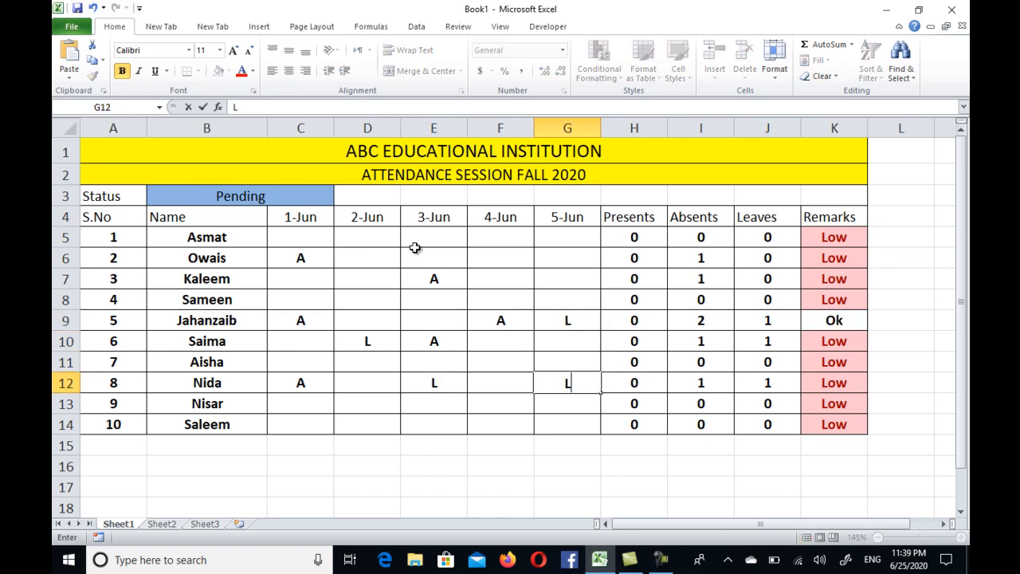
left_click(317, 457)
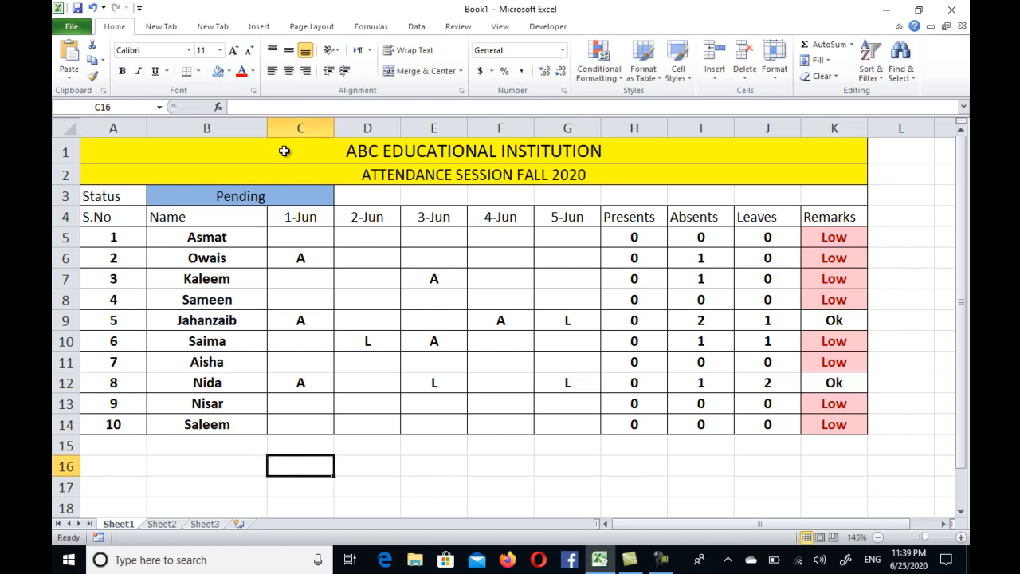
Step: Switch the B3 status to Updated so the remaining blank attendance cells are filled with P
left_click(263, 197)
left_click(339, 199)
left_click(310, 213)
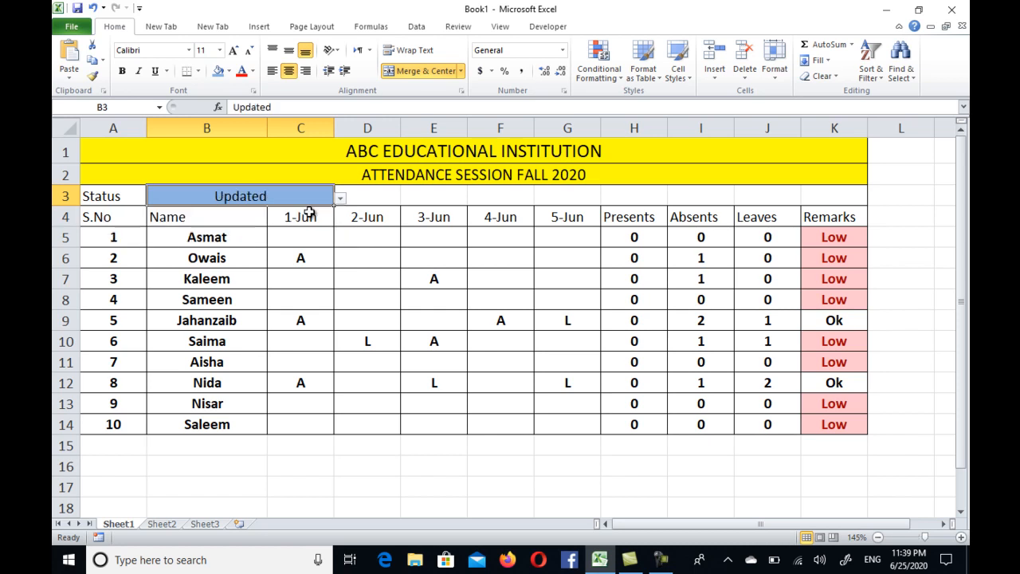
left_click(473, 377)
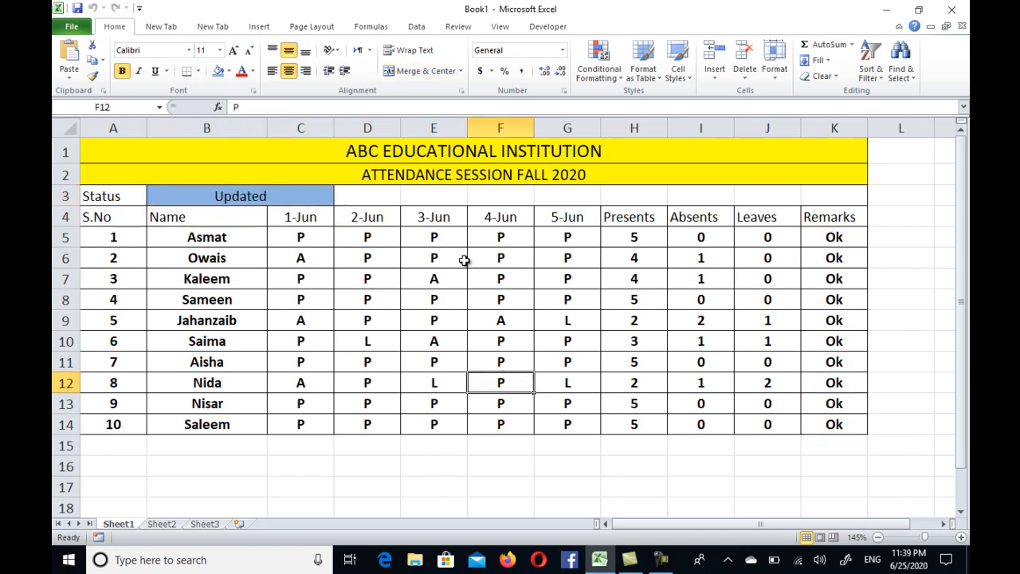